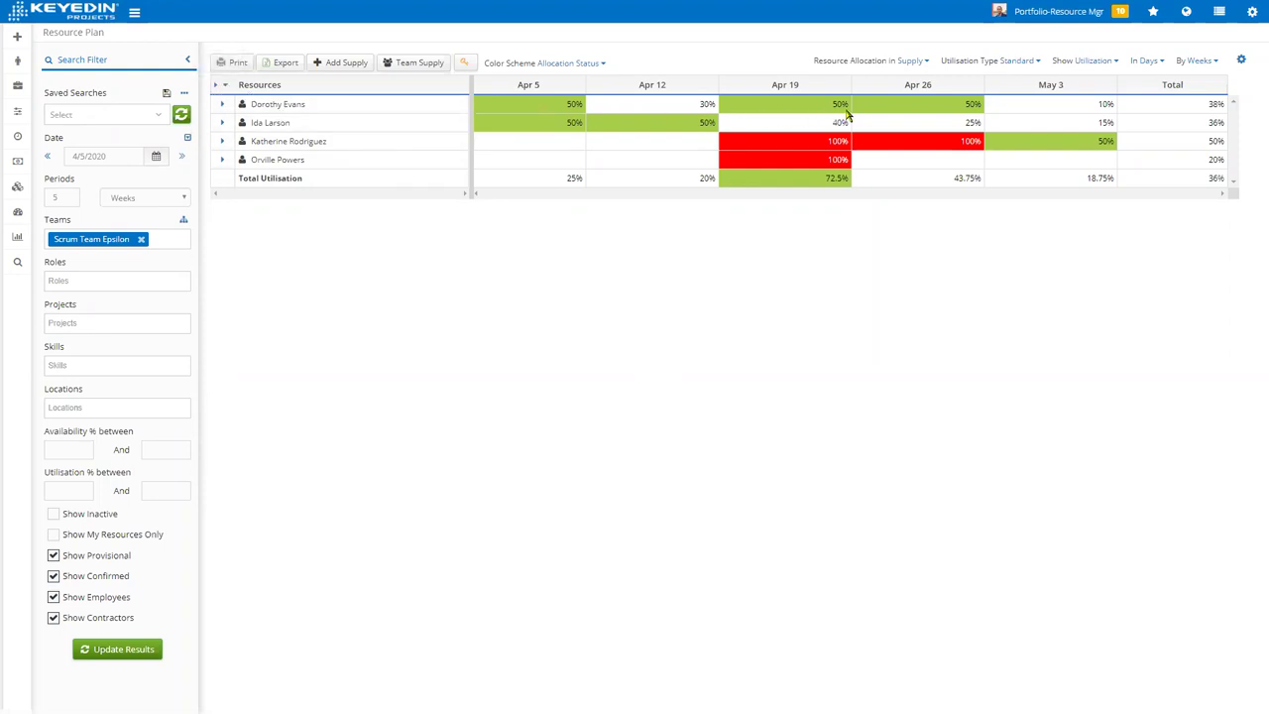
- Expand all resources in the plan and start a team supply request for project Dev Story - Bravo and Scrum Team Epsilon
{"action": "left_click", "coordinate": [218, 88]}
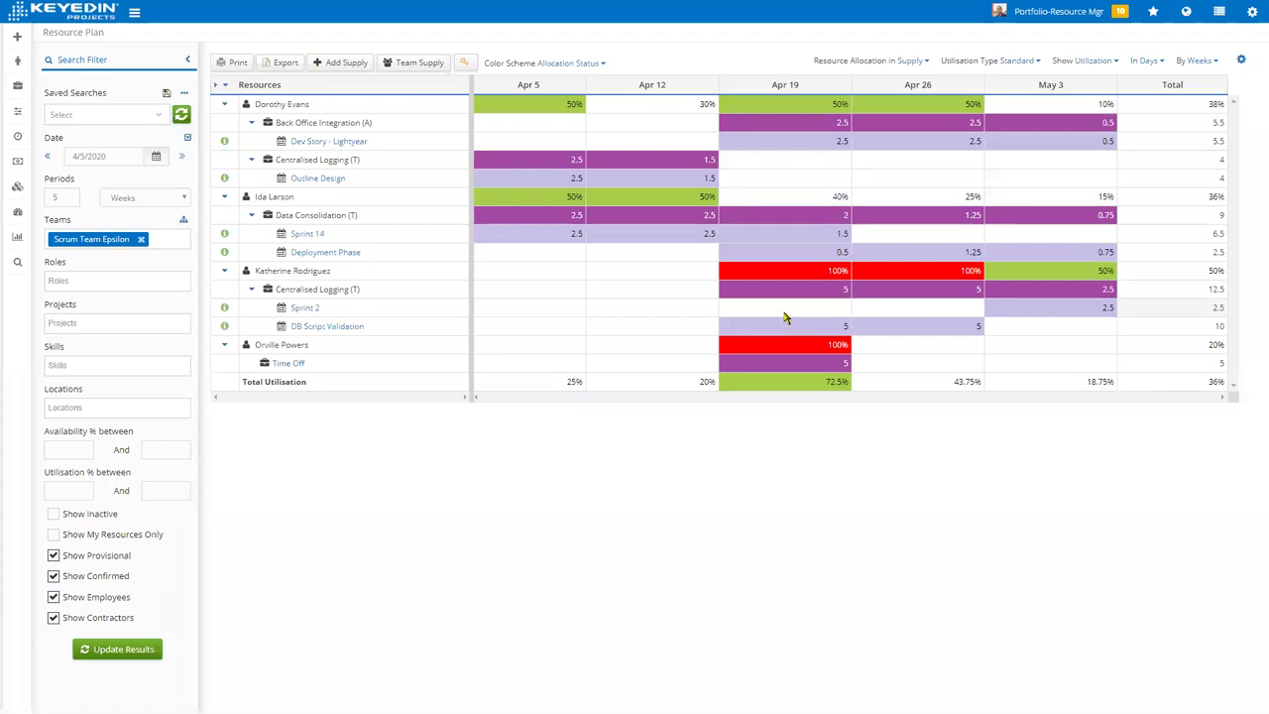
{"action": "left_click", "coordinate": [410, 69]}
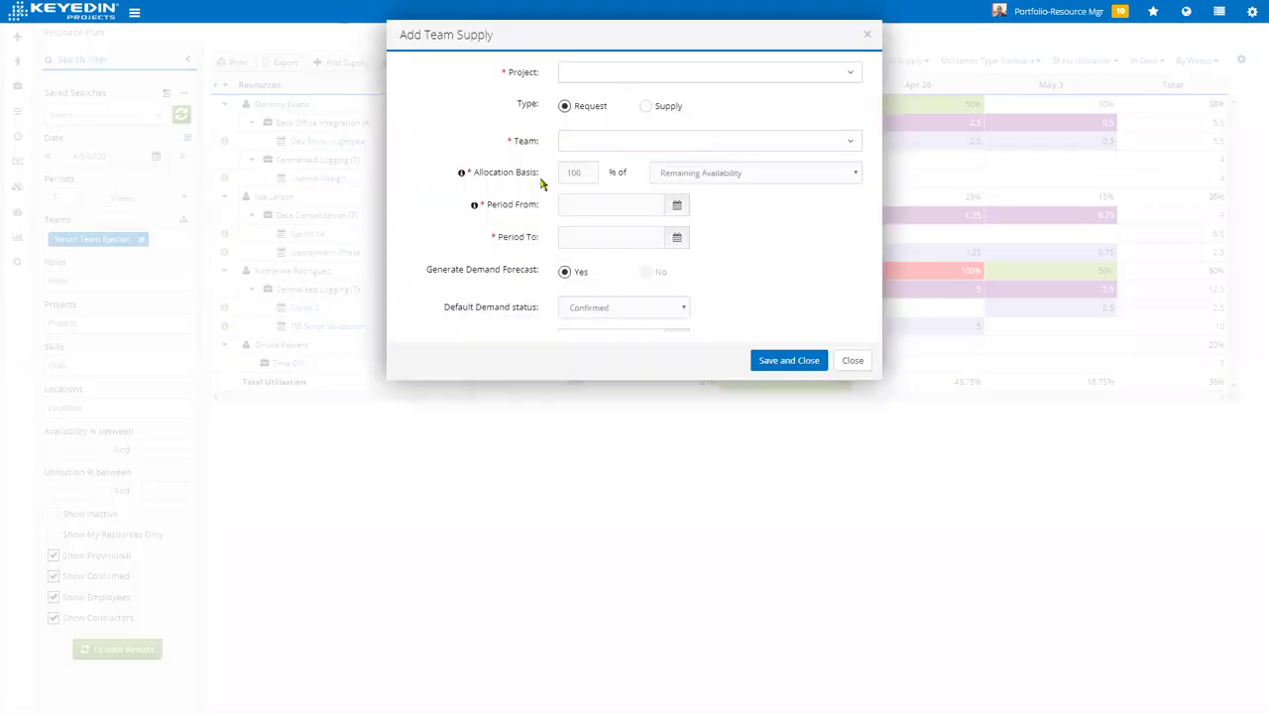
{"action": "left_click", "coordinate": [597, 80]}
{"action": "type", "text": "dev"}
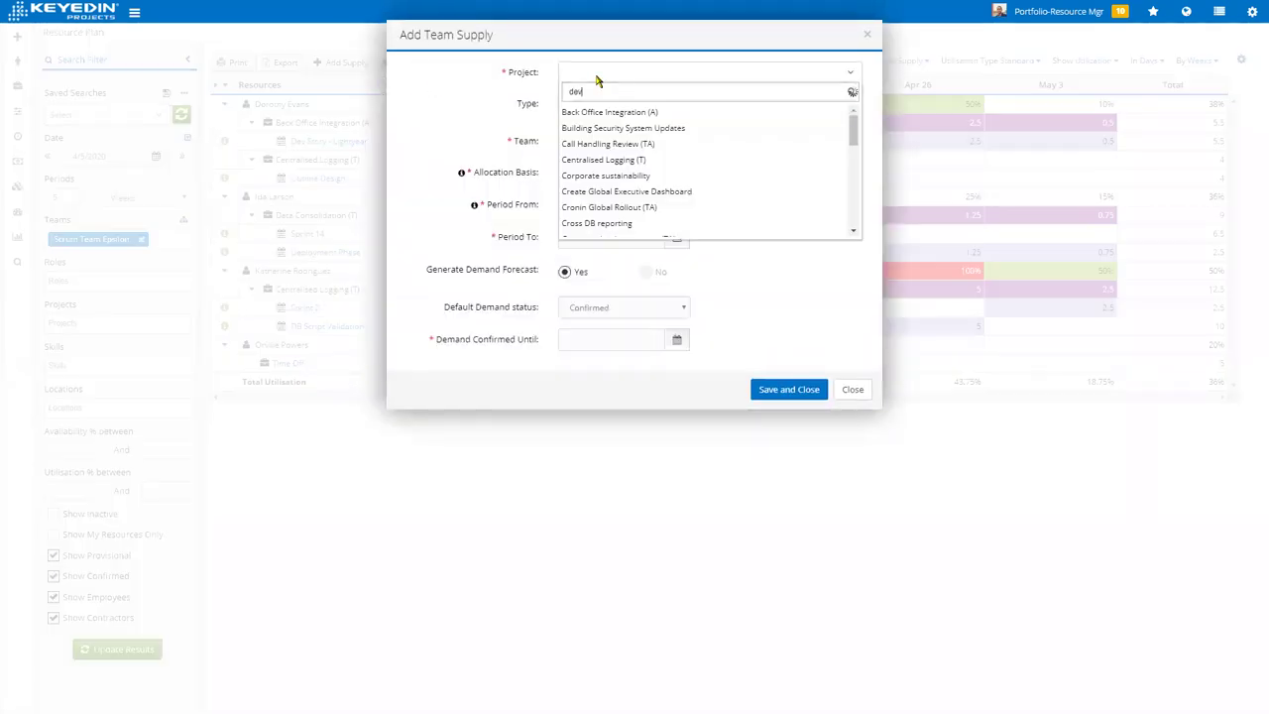
{"action": "left_click", "coordinate": [597, 116]}
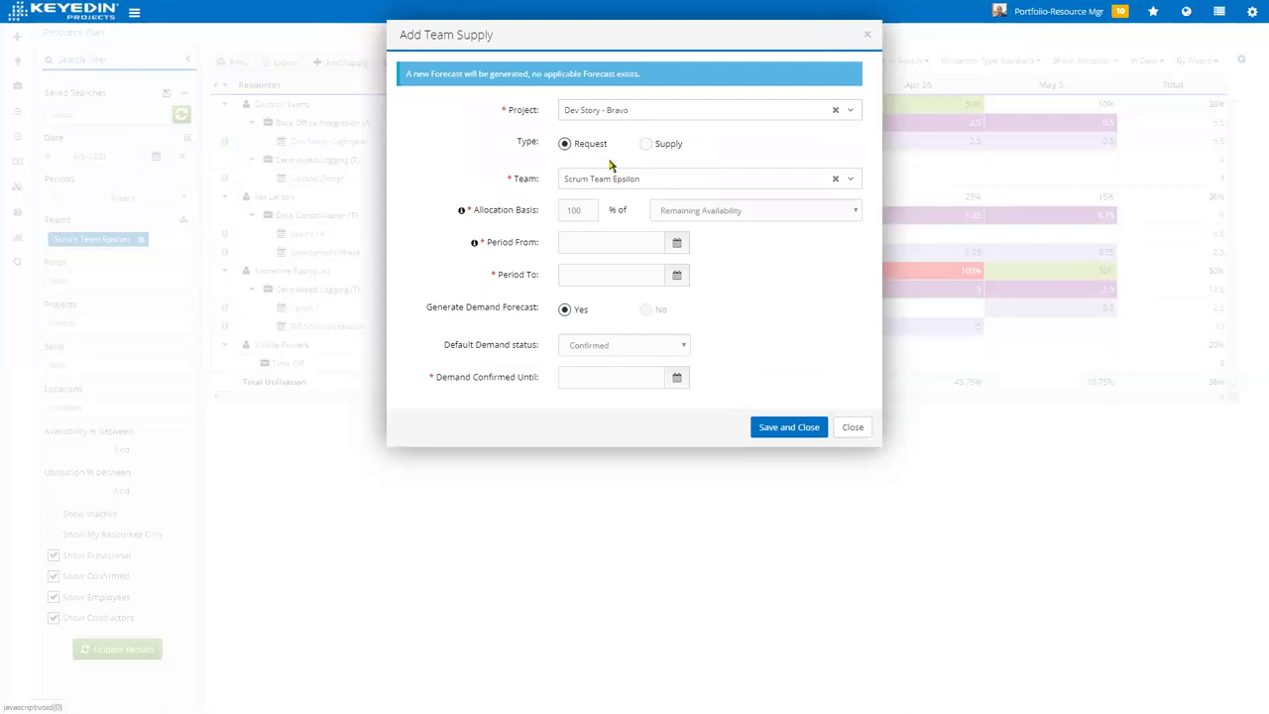
- Set the request's allocation basis to 50% of remaining availability for the period from 4/12/2020 to 5/9/2020
{"action": "double_click", "coordinate": [572, 209]}
{"action": "type", "text": "50"}
{"action": "left_click", "coordinate": [678, 247]}
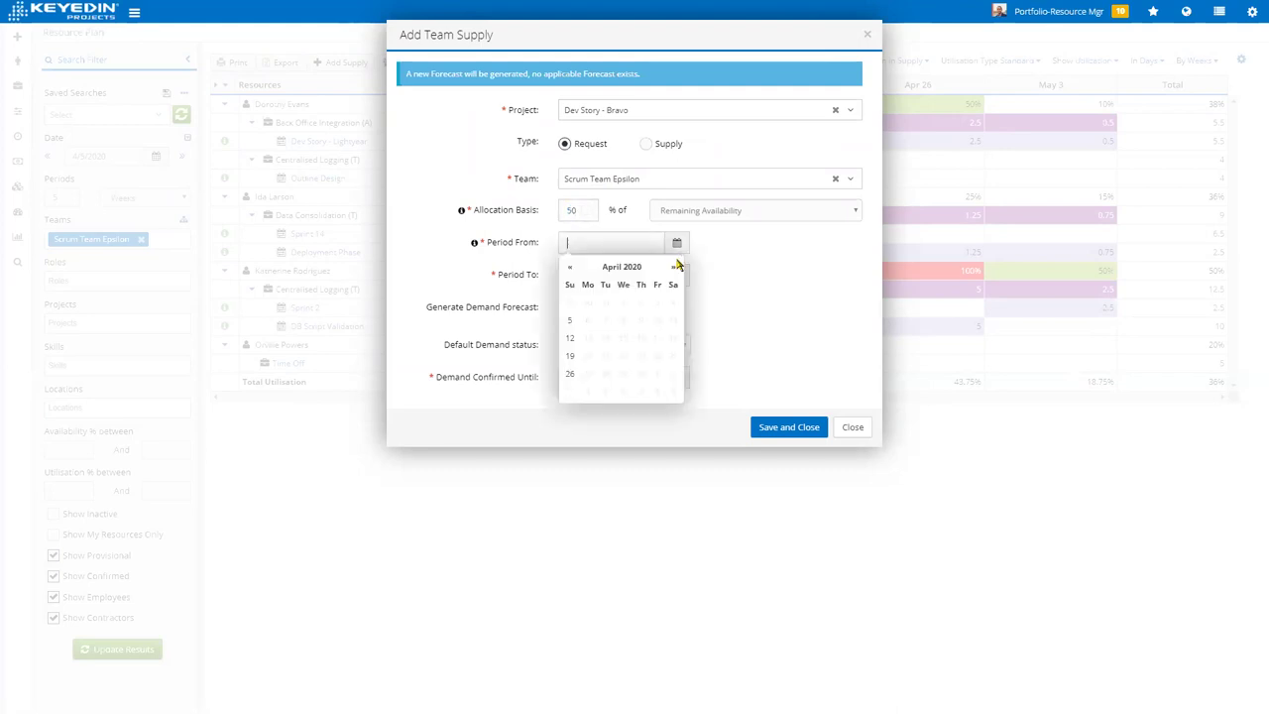
{"action": "left_click", "coordinate": [570, 338]}
{"action": "left_click", "coordinate": [677, 278]}
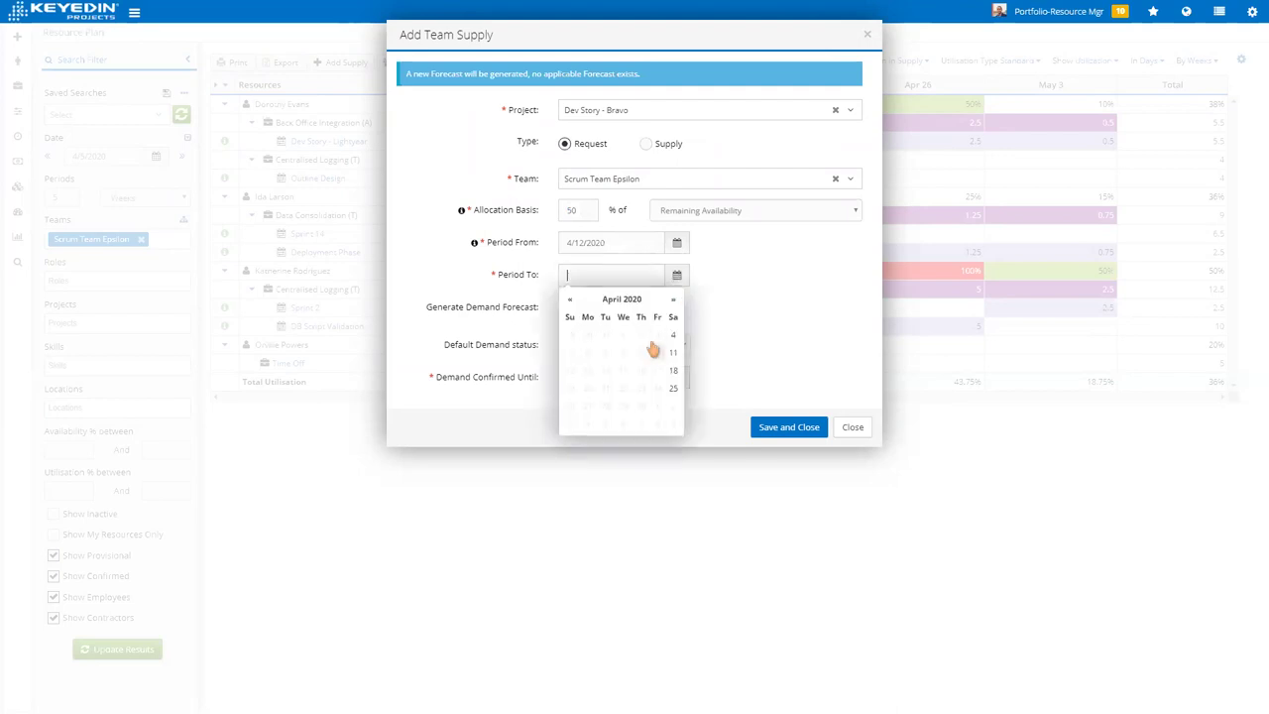
{"action": "left_click", "coordinate": [671, 357]}
{"action": "left_click", "coordinate": [675, 275]}
{"action": "left_click", "coordinate": [673, 298]}
{"action": "left_click", "coordinate": [673, 353]}
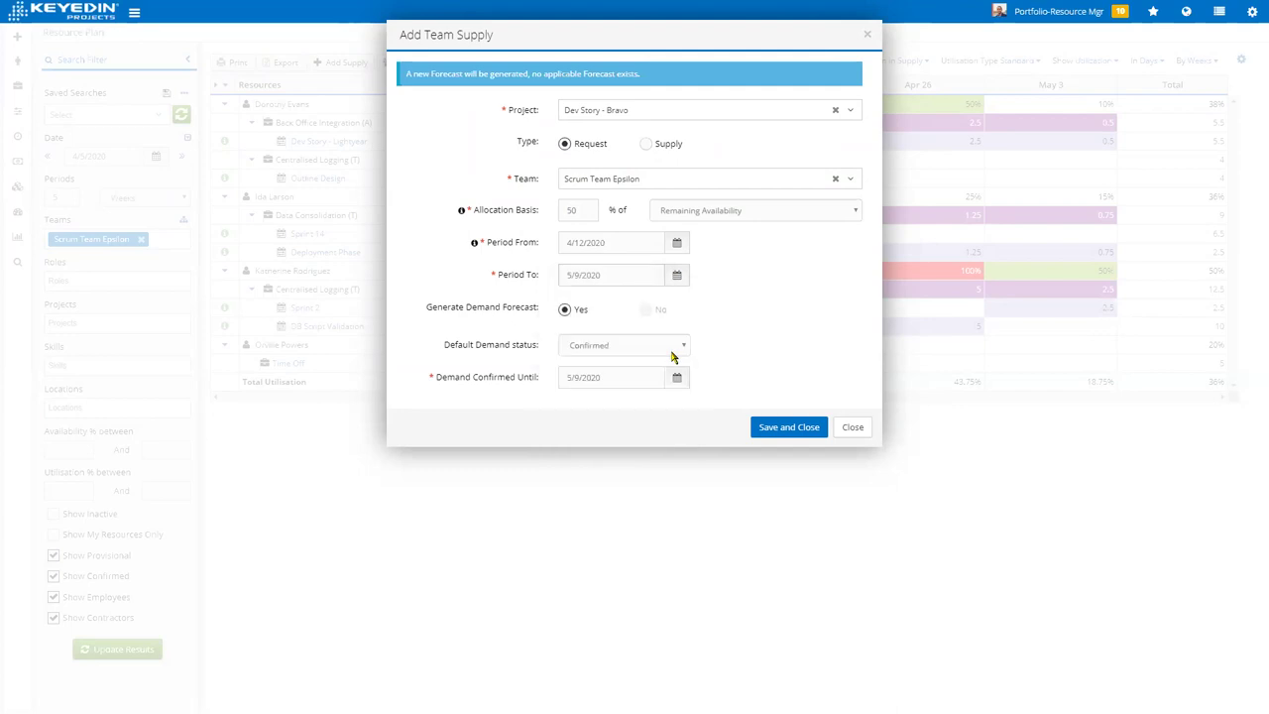
- Set the default demand status to Provisional and save the team supply request
{"action": "left_click", "coordinate": [619, 347]}
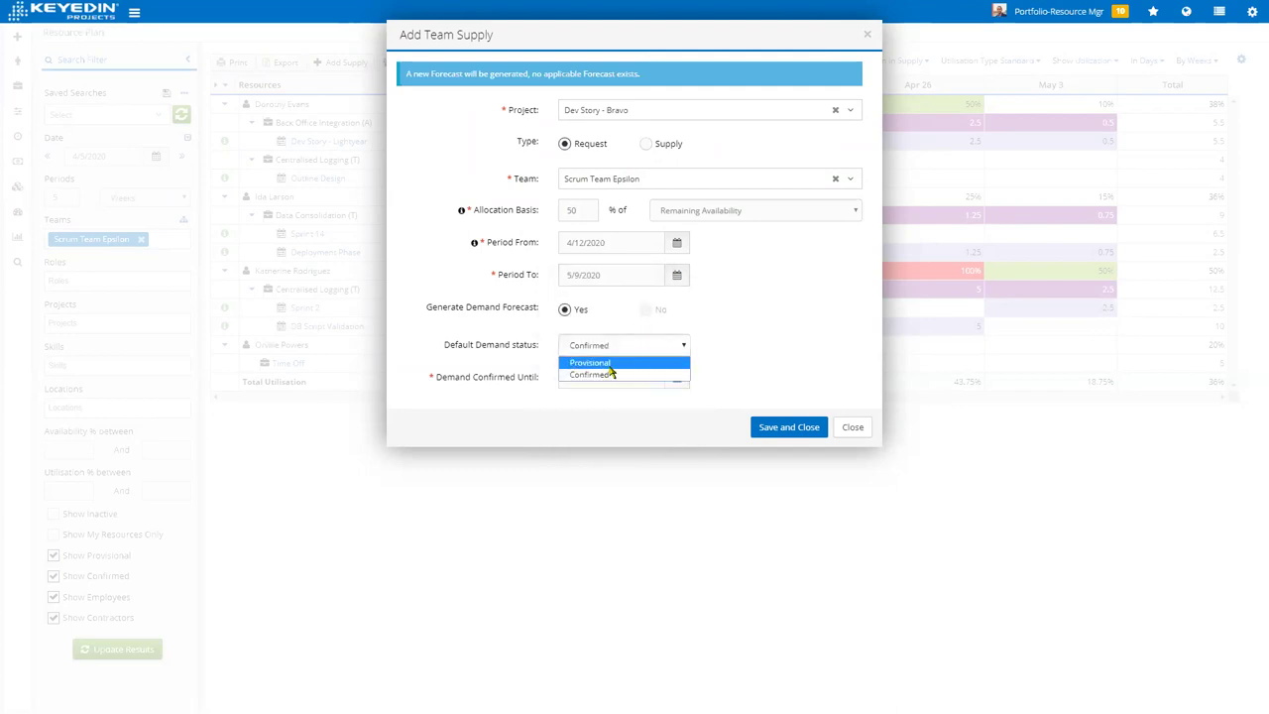
{"action": "left_click", "coordinate": [607, 365]}
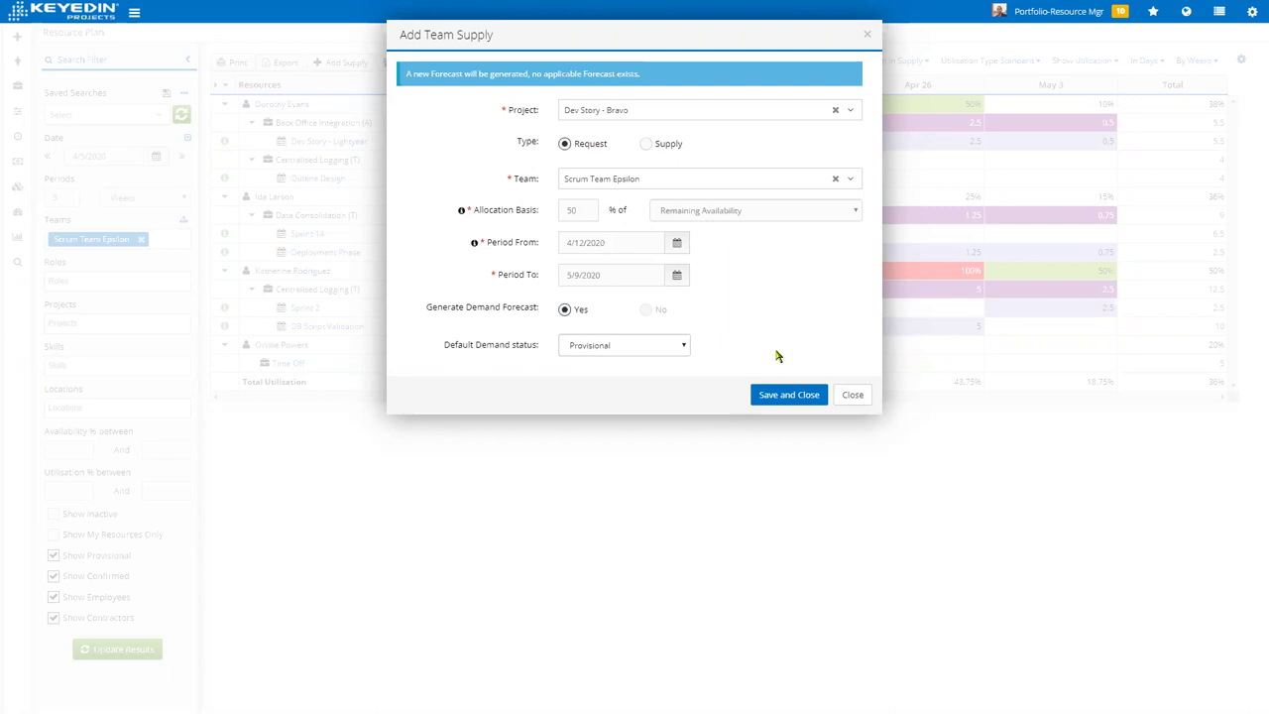
{"action": "left_click", "coordinate": [778, 401]}
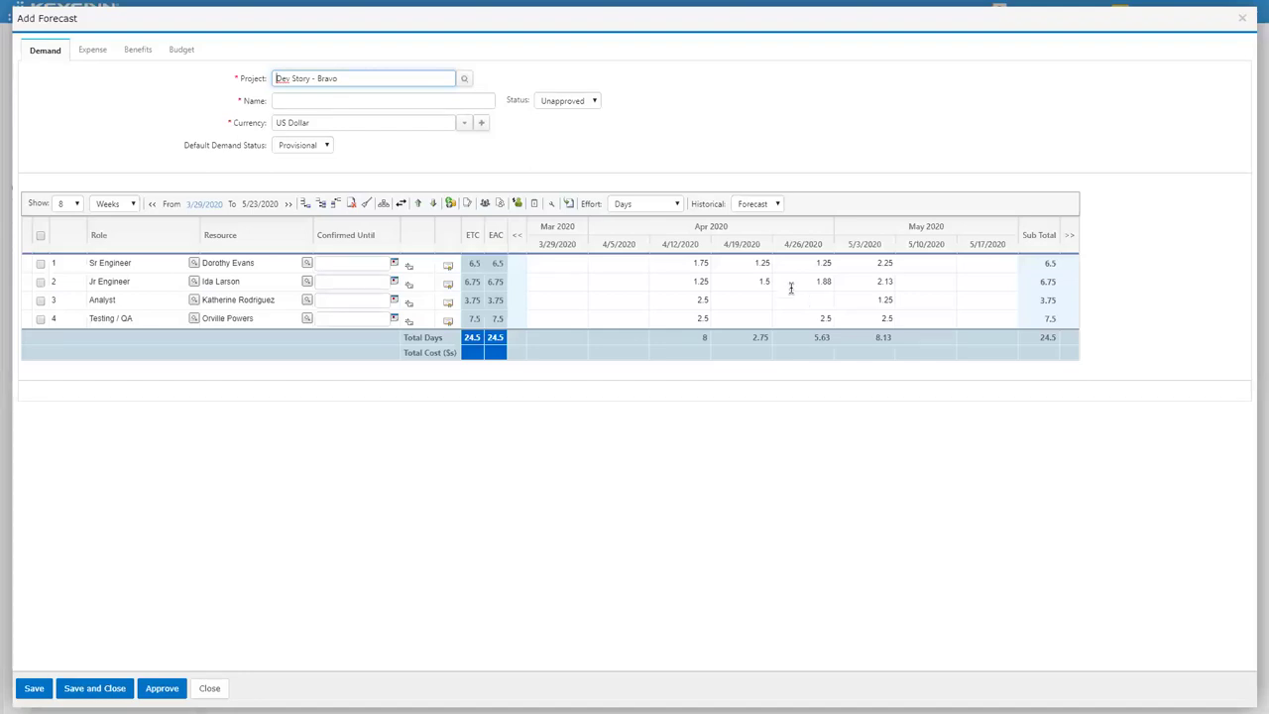
- Name the generated Dev Story - Bravo forecast Sprint 1 and approve it
{"action": "left_click", "coordinate": [394, 102]}
{"action": "type", "text": "S"}
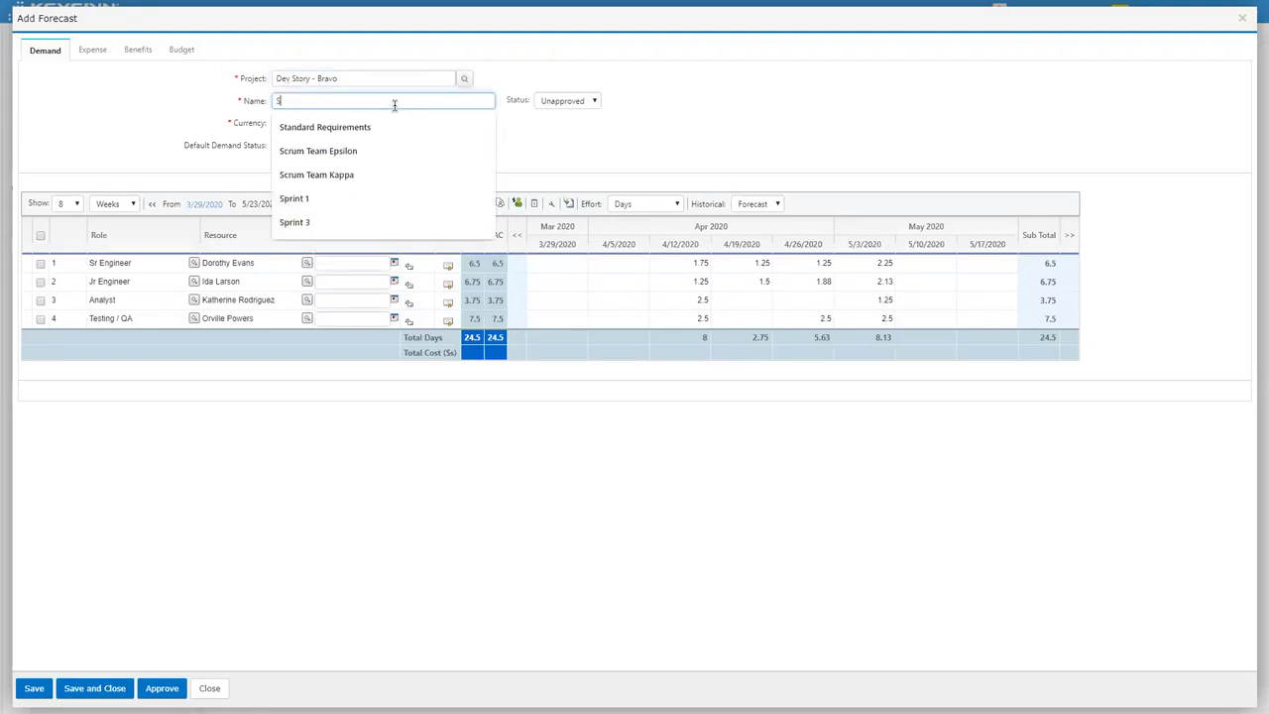
{"action": "type", "text": "pin"}
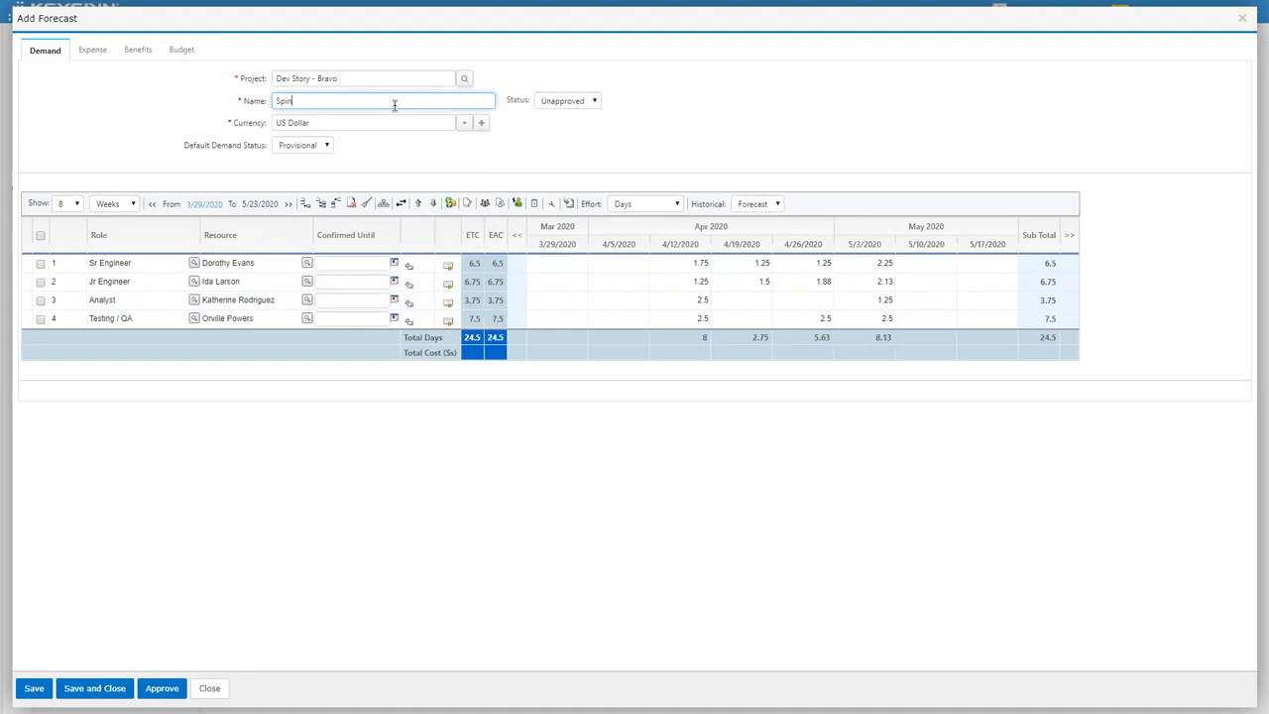
{"action": "type", "text": "rin"}
{"action": "key", "text": "BackSpace"}
{"action": "key", "text": "BackSpace"}
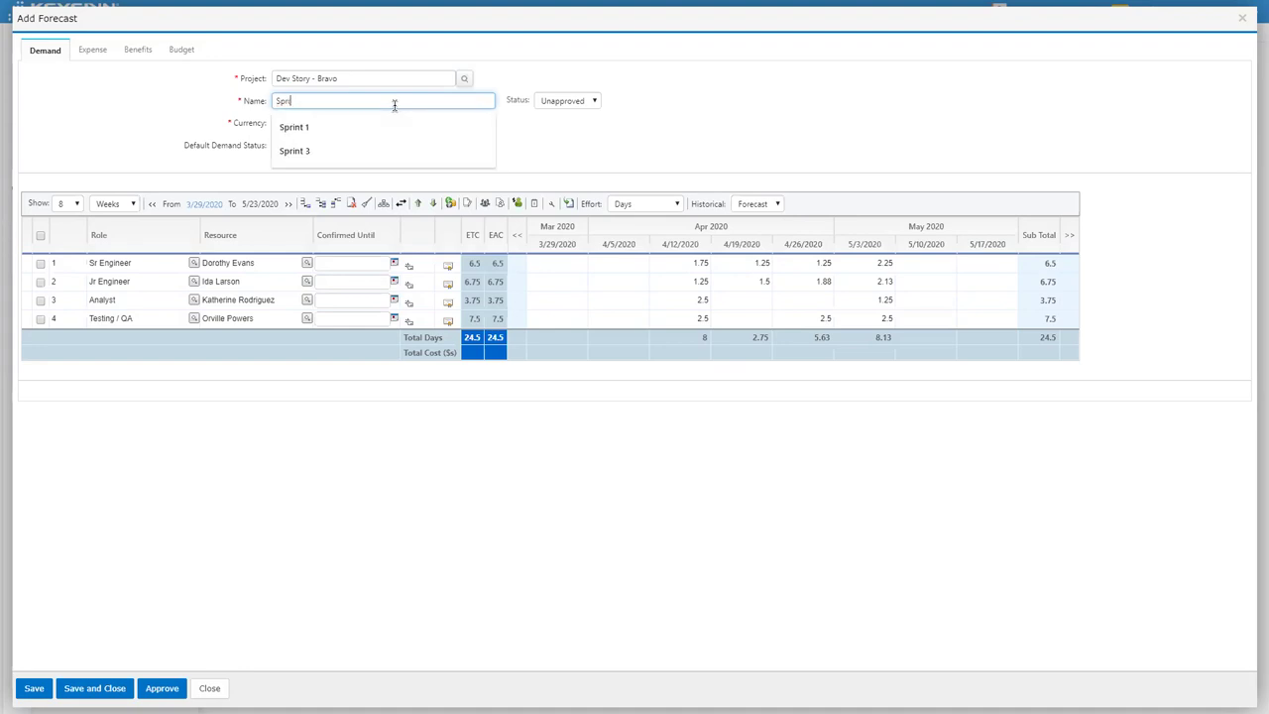
{"action": "type", "text": "nt 1"}
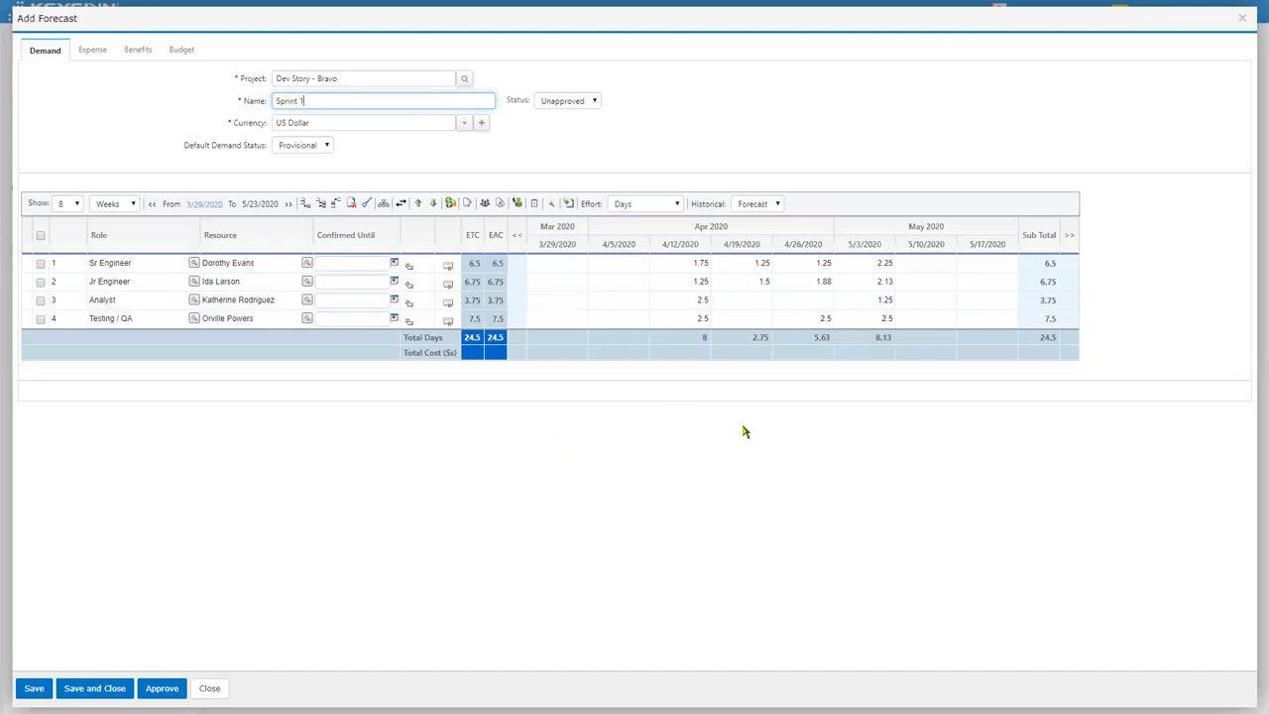
{"action": "left_click", "coordinate": [162, 687]}
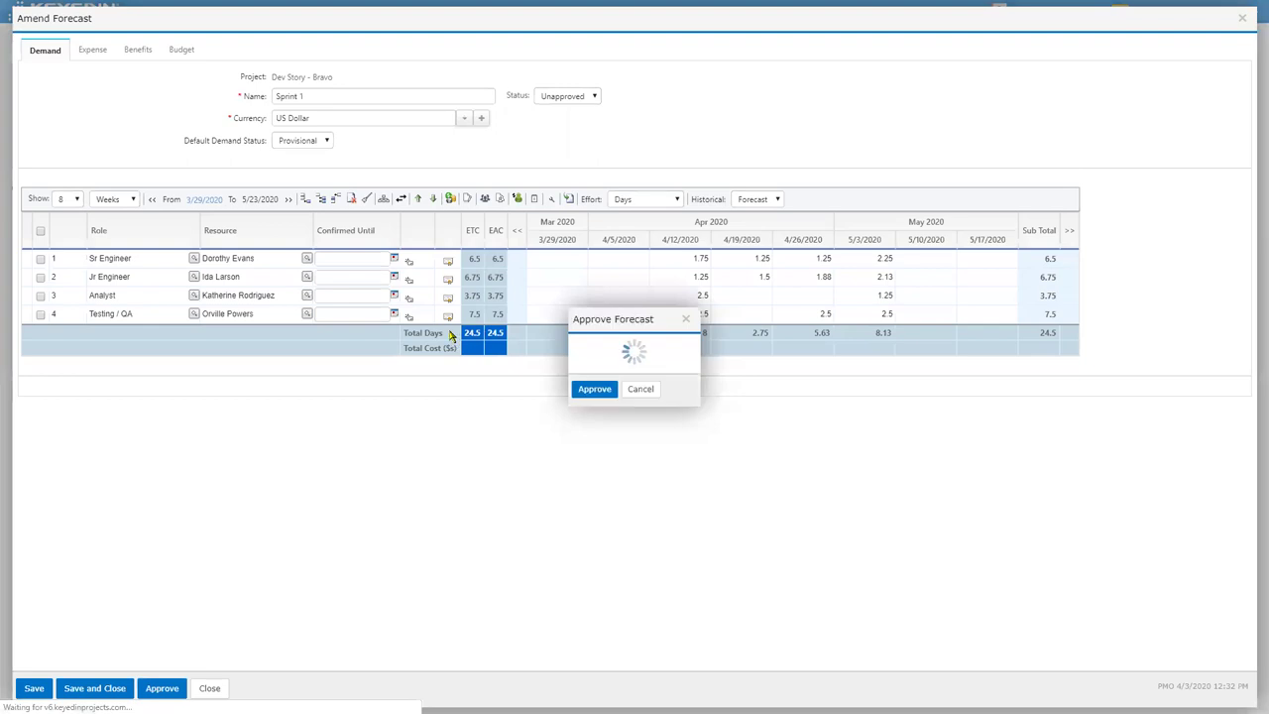
{"action": "left_click", "coordinate": [522, 420]}
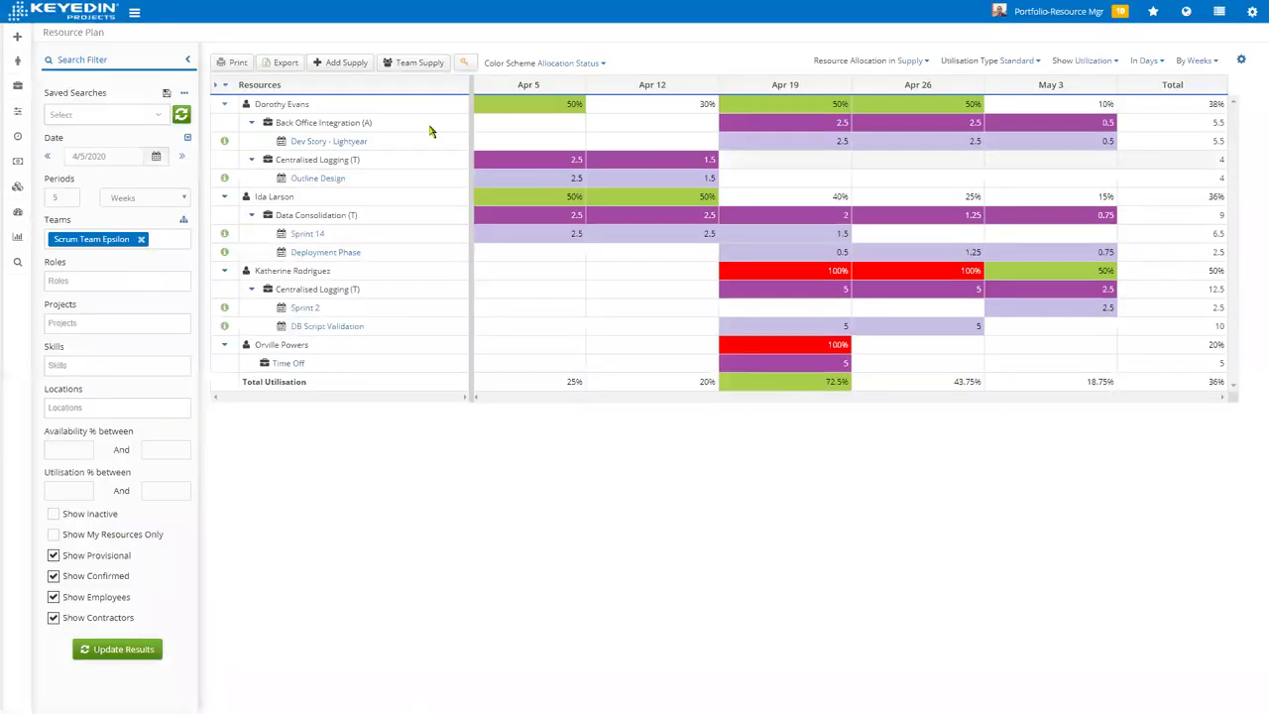
- Open the resource requests and select all Scrum Team Epsilon requests for Dev Story - Bravo
{"action": "mouse_move", "coordinate": [17, 110]}
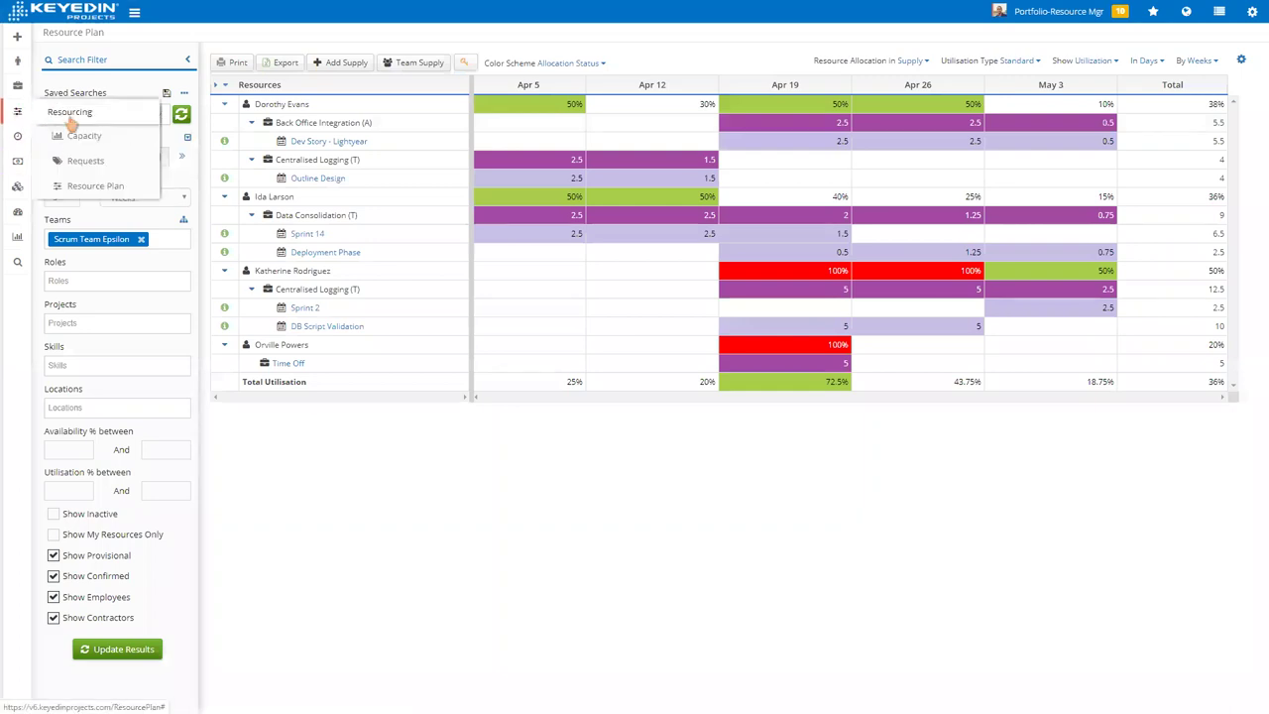
{"action": "left_click", "coordinate": [79, 162]}
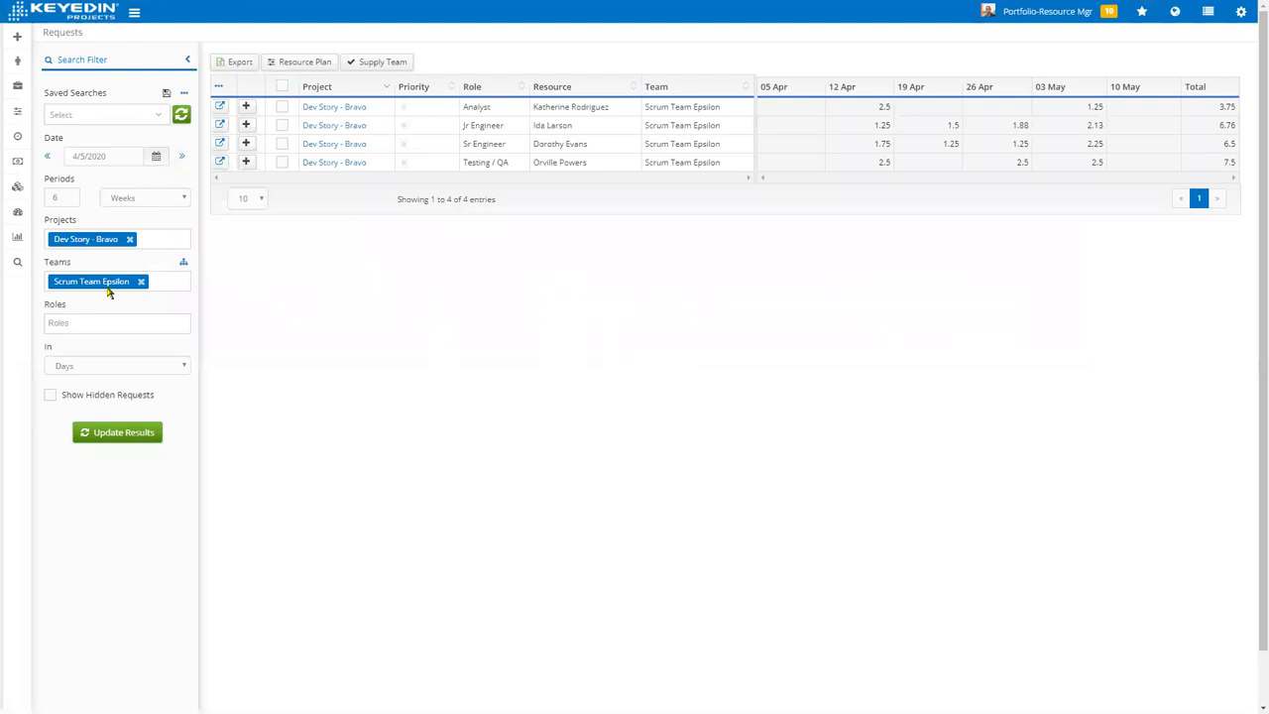
{"action": "mouse_move", "coordinate": [924, 122]}
{"action": "left_click", "coordinate": [283, 87]}
{"action": "mouse_move", "coordinate": [1002, 147]}
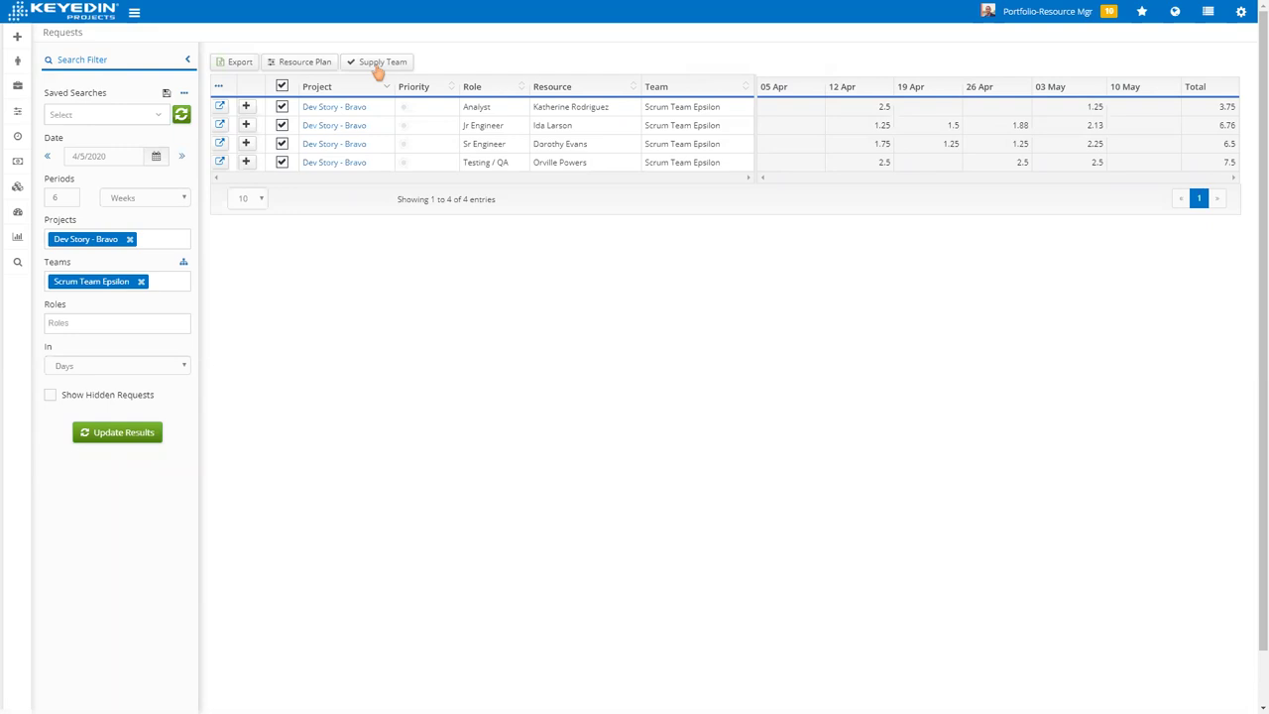
- Check the weekly remaining demand and supply the whole team for the selected requests
{"action": "mouse_move", "coordinate": [842, 127]}
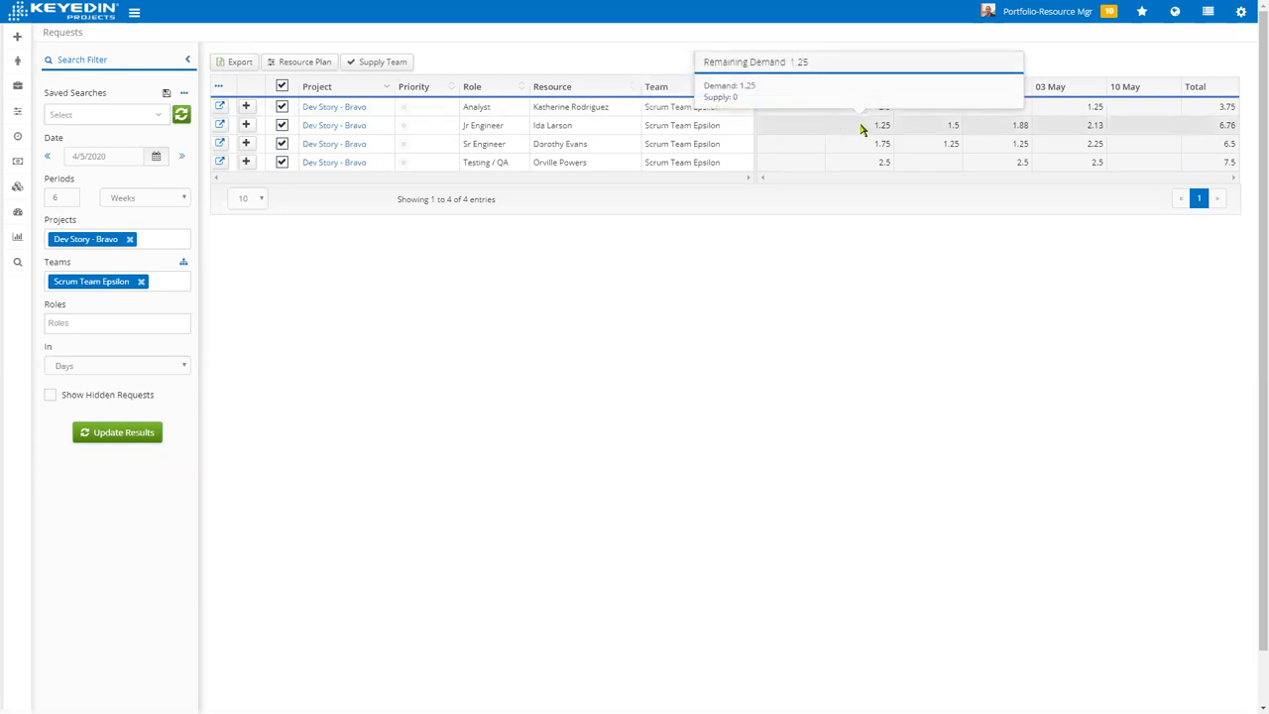
{"action": "mouse_move", "coordinate": [923, 133]}
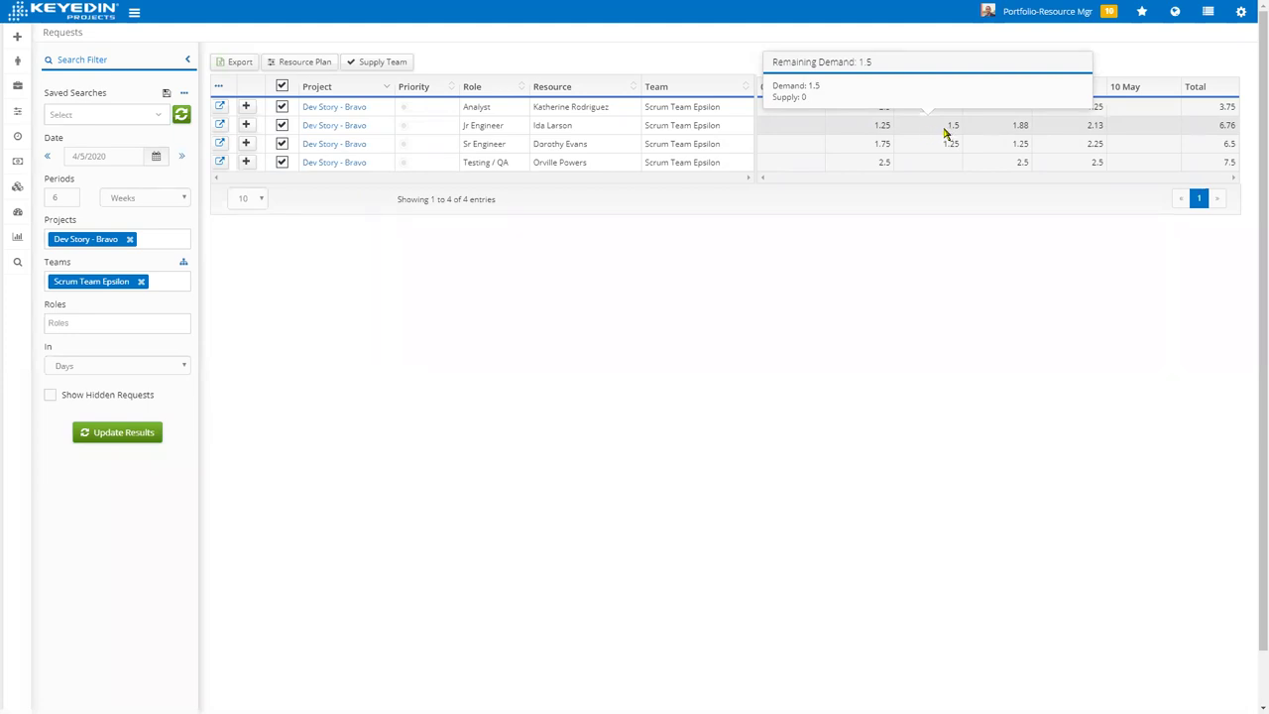
{"action": "mouse_move", "coordinate": [938, 152]}
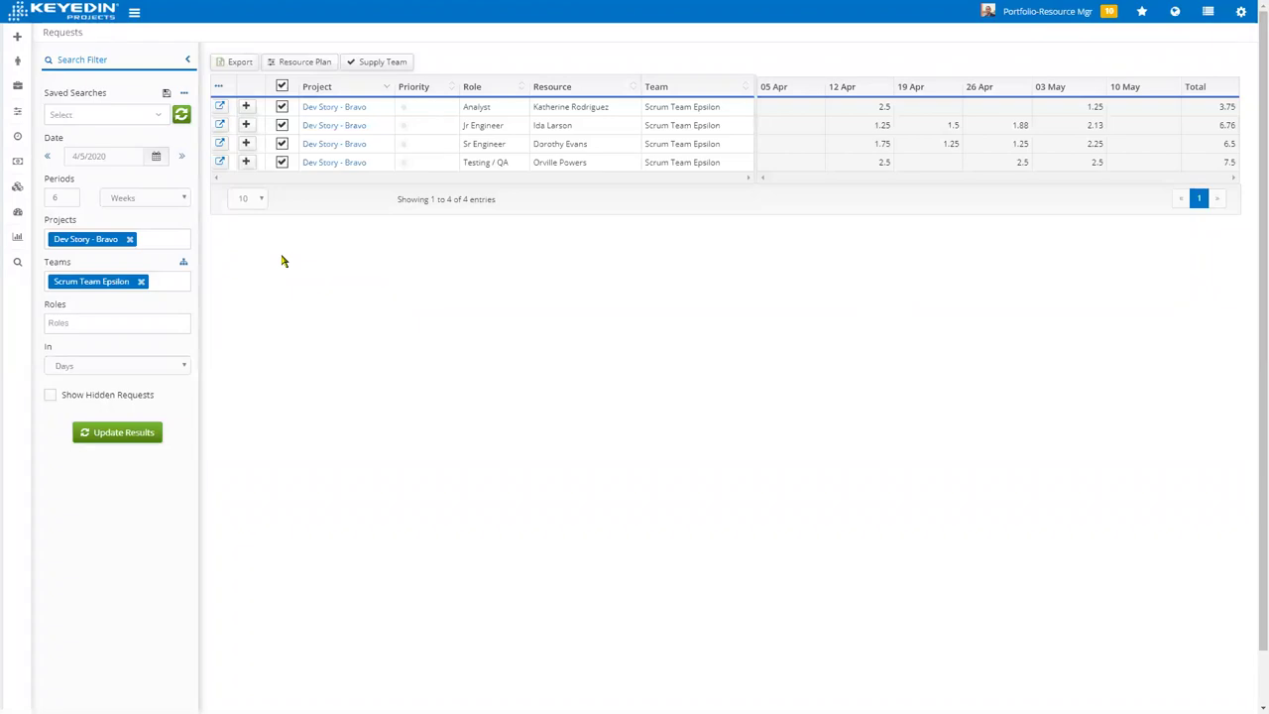
{"action": "left_click", "coordinate": [374, 62]}
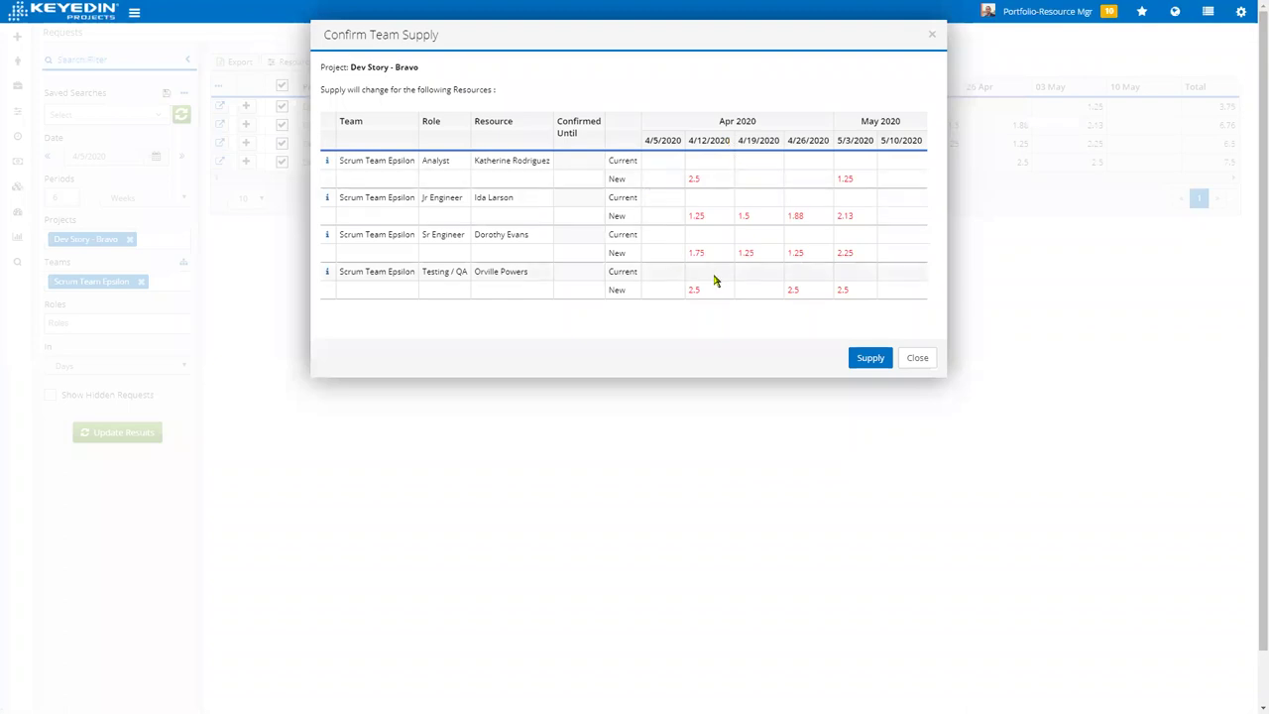
{"action": "left_click", "coordinate": [862, 358]}
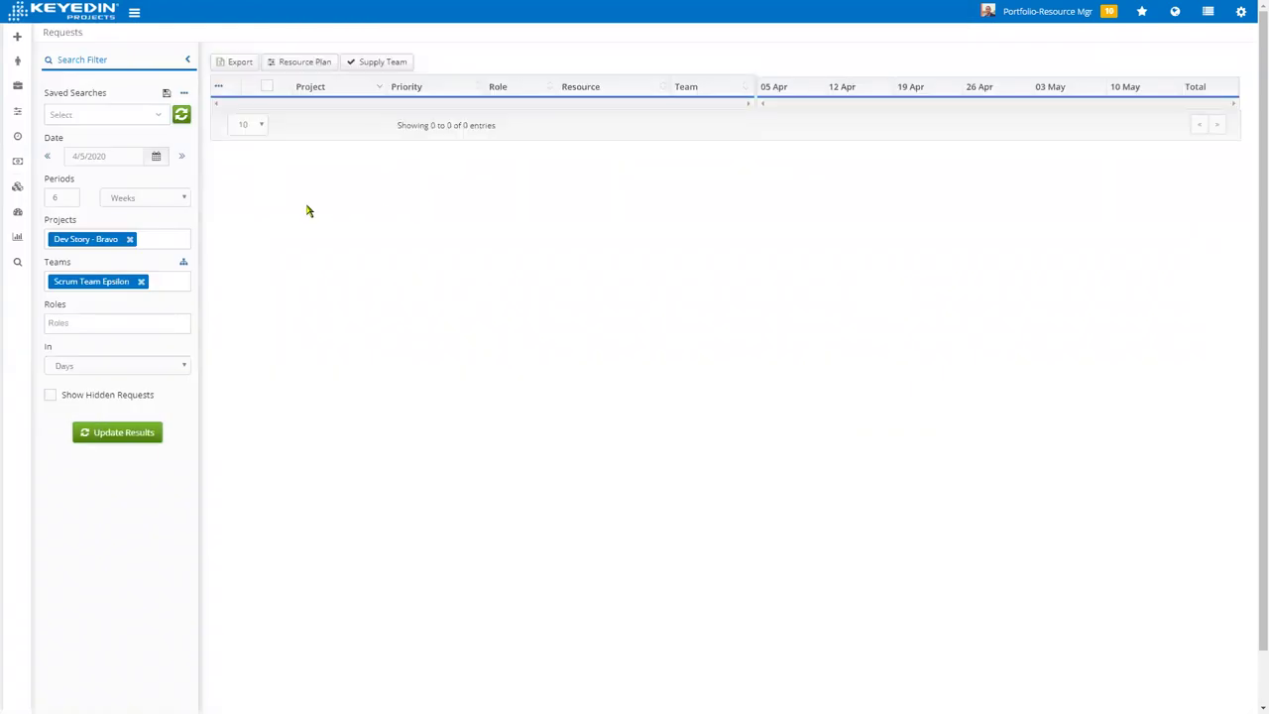
- Return to the resource plan and expand all resources to show their project allocations
{"action": "mouse_move", "coordinate": [15, 117]}
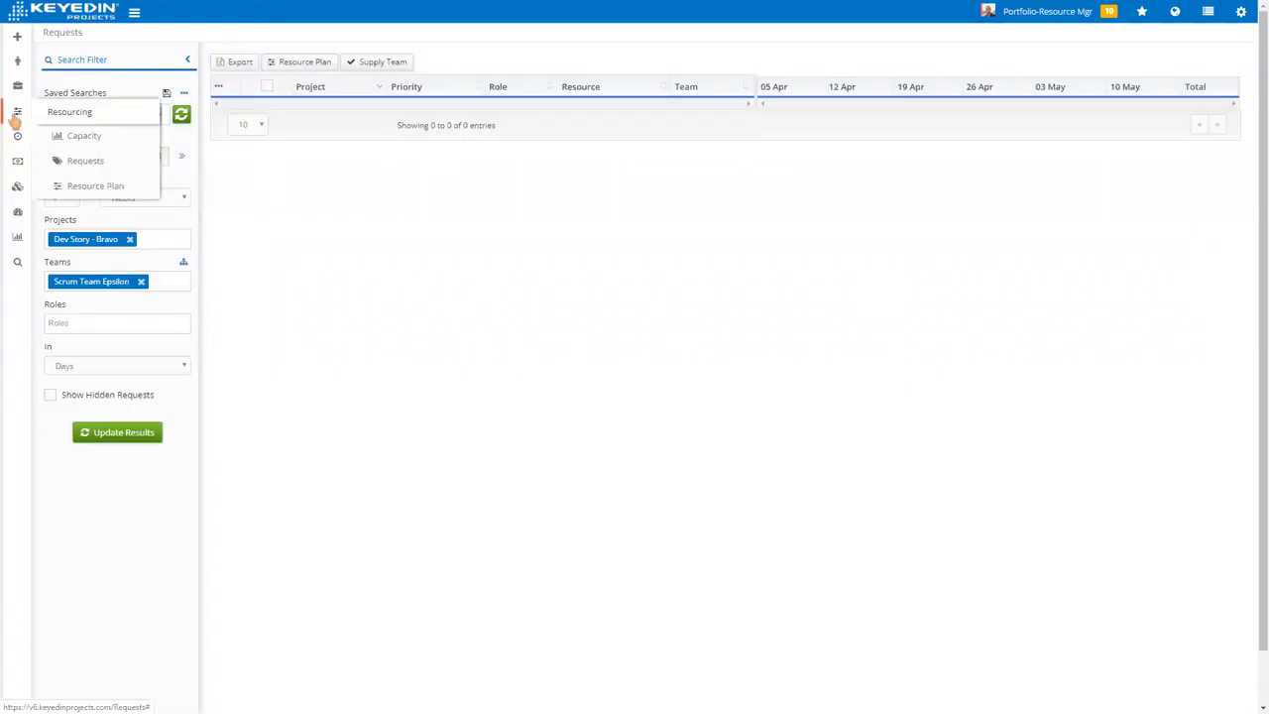
{"action": "left_click", "coordinate": [73, 186]}
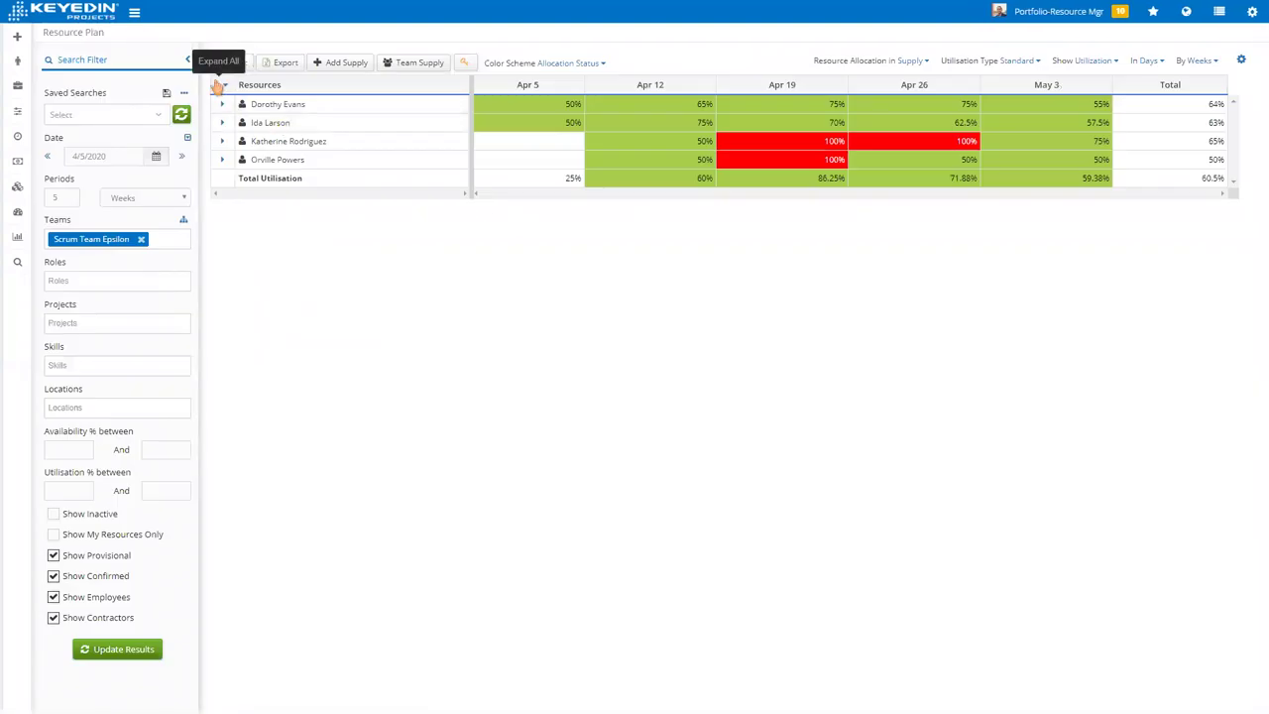
{"action": "left_click", "coordinate": [217, 87]}
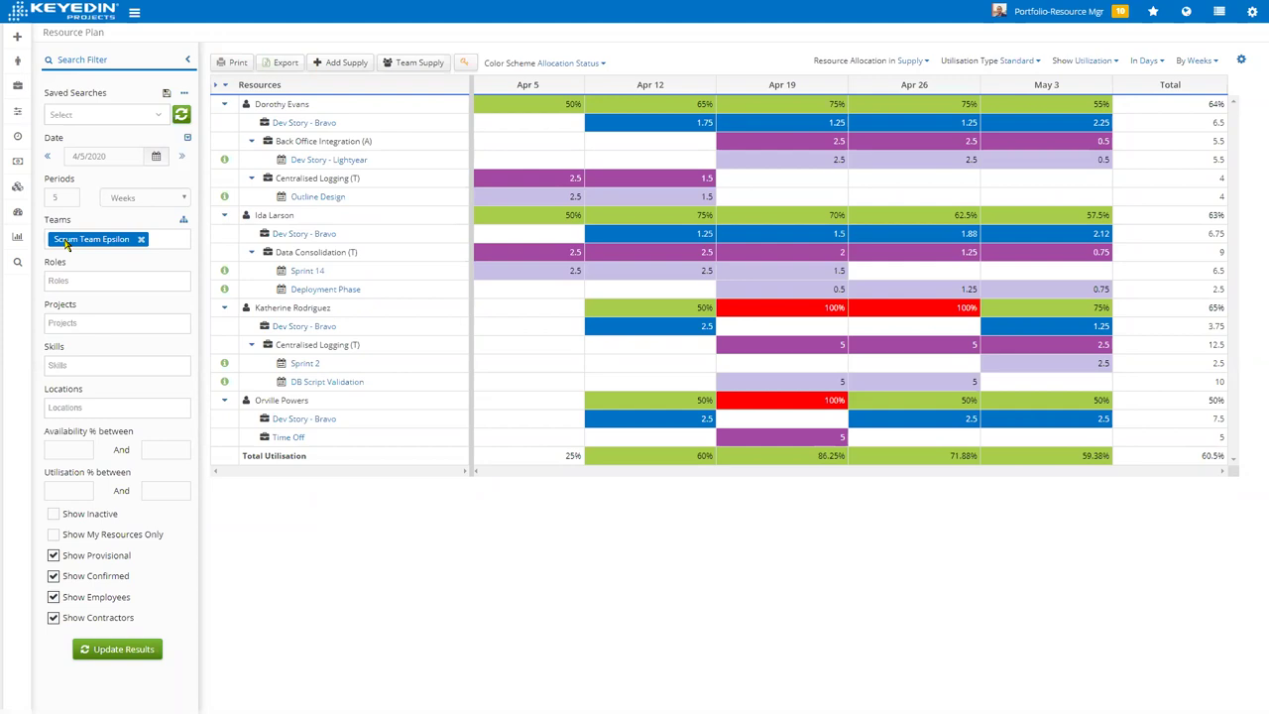
- Switch to the PowerPoint slide show and display the Agile Team Resourcing slide
{"action": "key", "text": "alt+Tab"}
{"action": "key", "text": "super+Tab"}
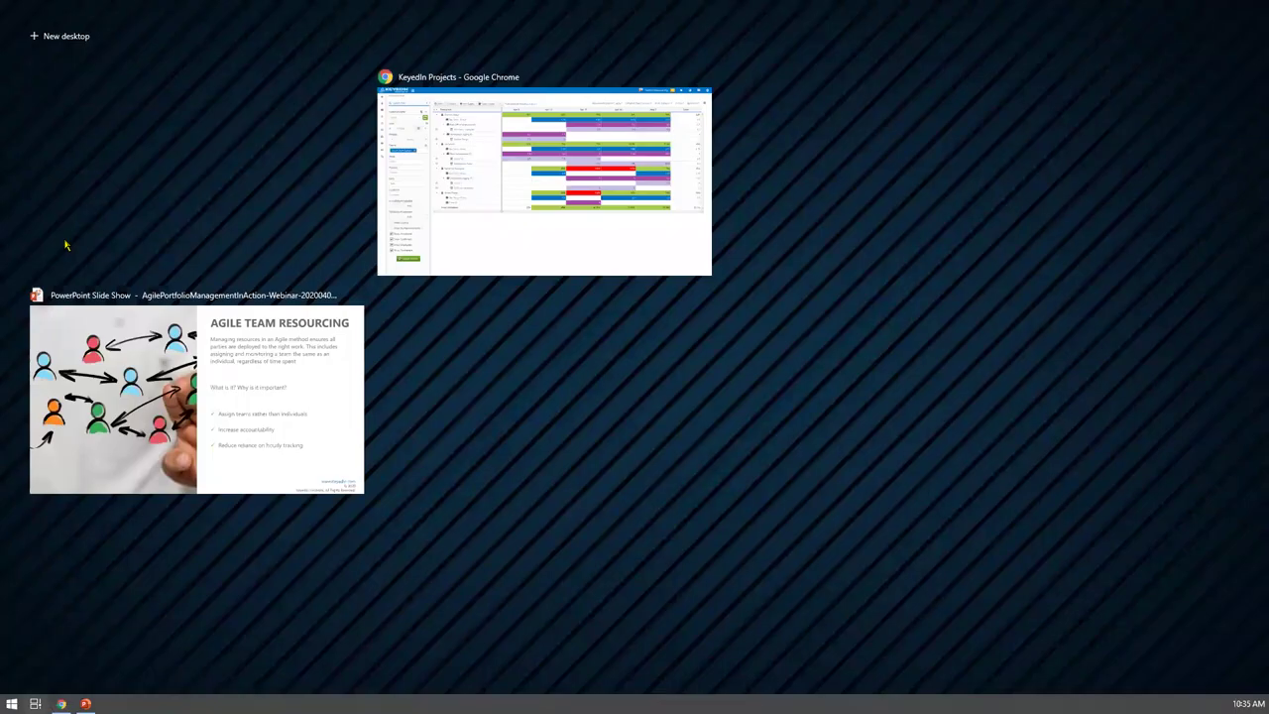
{"action": "left_click", "coordinate": [743, 389]}
{"action": "key", "text": "super+Tab"}
{"action": "left_click", "coordinate": [692, 354]}
{"action": "left_click", "coordinate": [878, 396]}
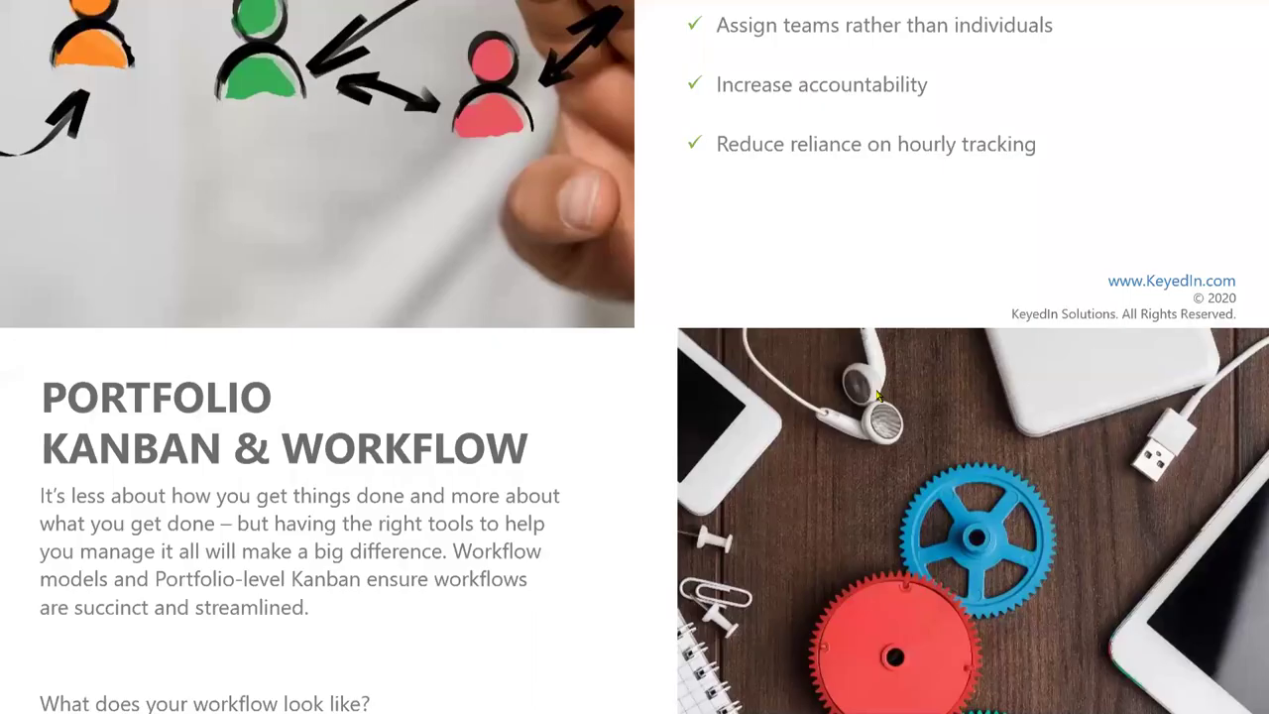
{"action": "scroll", "coordinate": [878, 395], "scroll_direction": "up", "scroll_amount": 1}
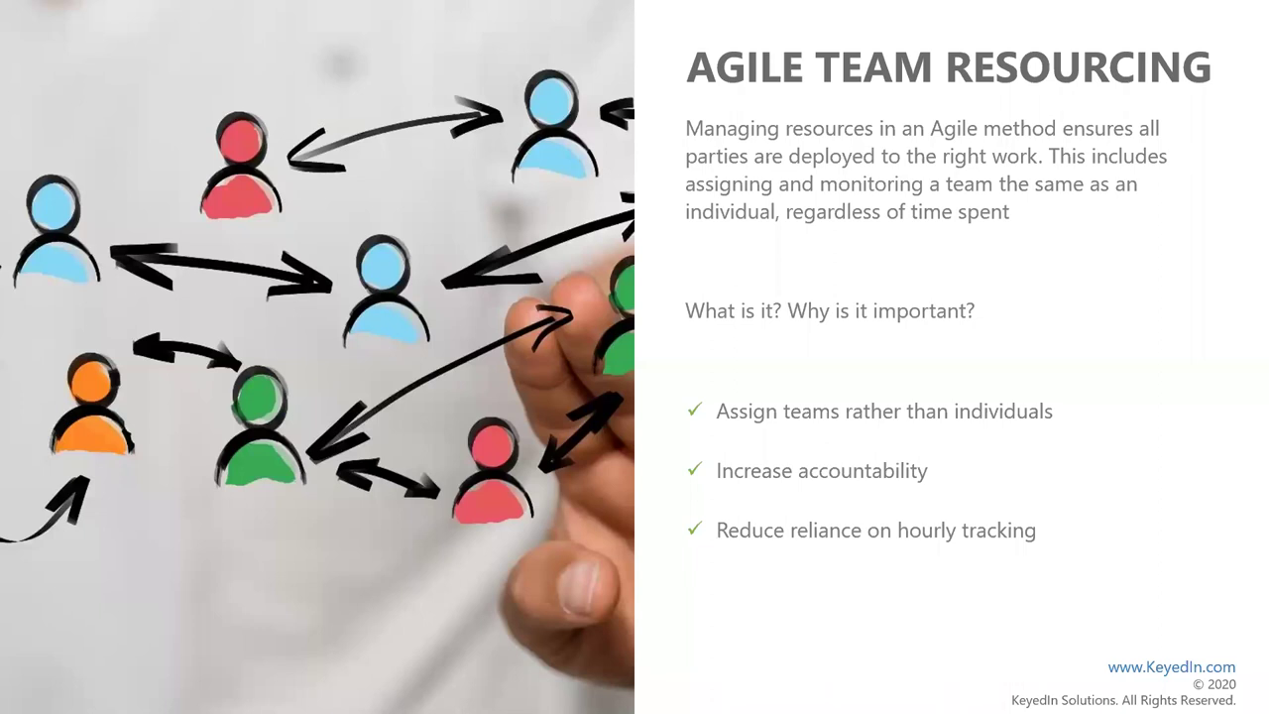
- Switch back to KeyedIn Projects and update the resource plan with provisional allocations excluded
{"action": "key", "text": "super+Tab"}
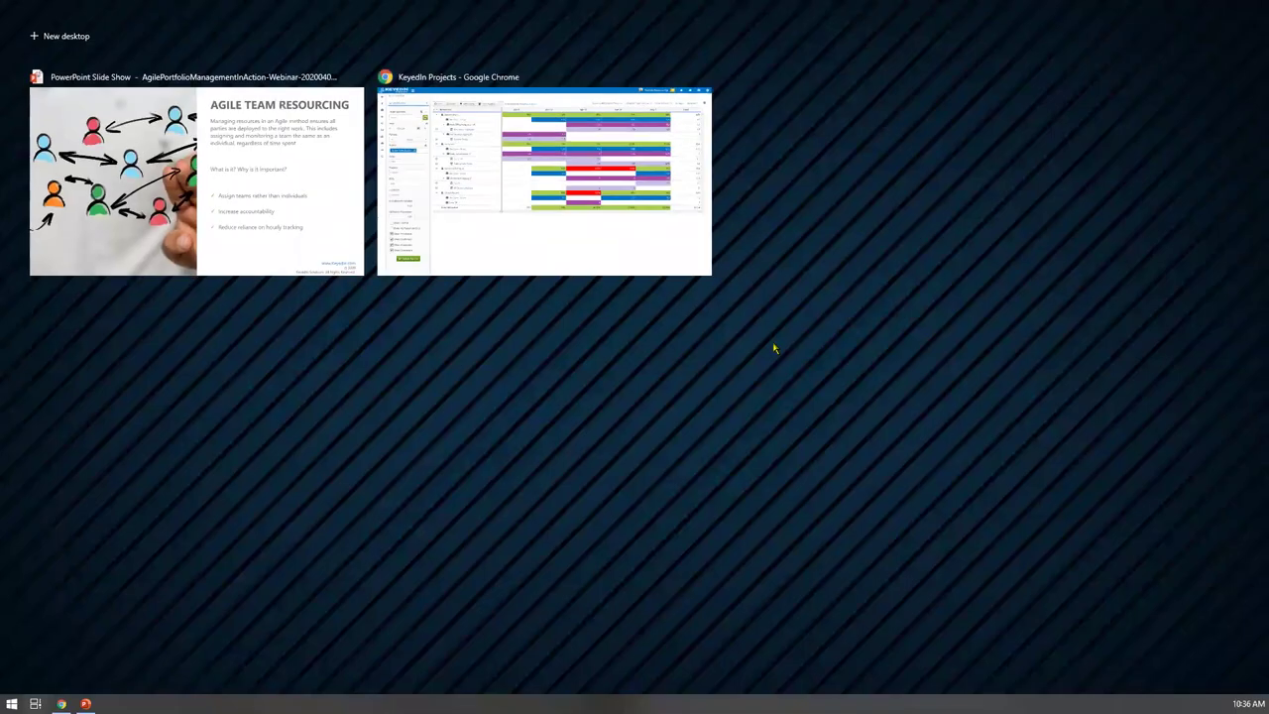
{"action": "left_click", "coordinate": [635, 259]}
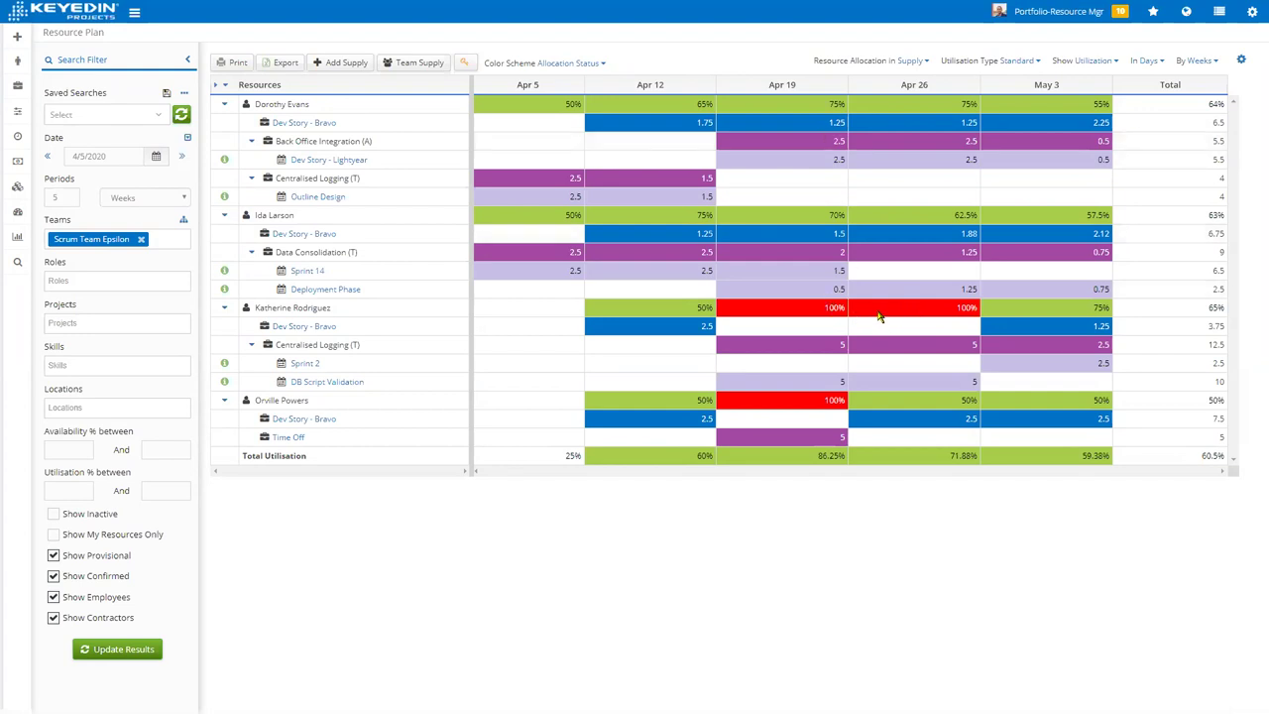
{"action": "left_click", "coordinate": [109, 562]}
{"action": "left_click", "coordinate": [54, 558]}
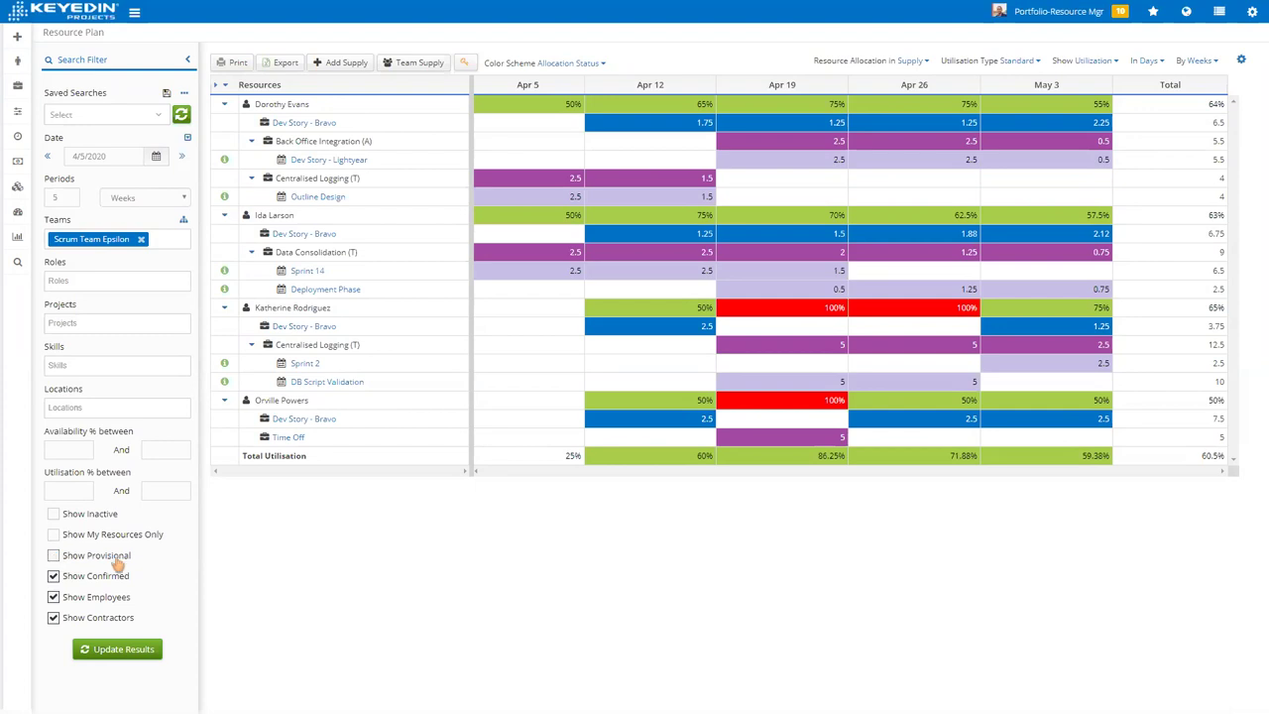
{"action": "left_click", "coordinate": [124, 648]}
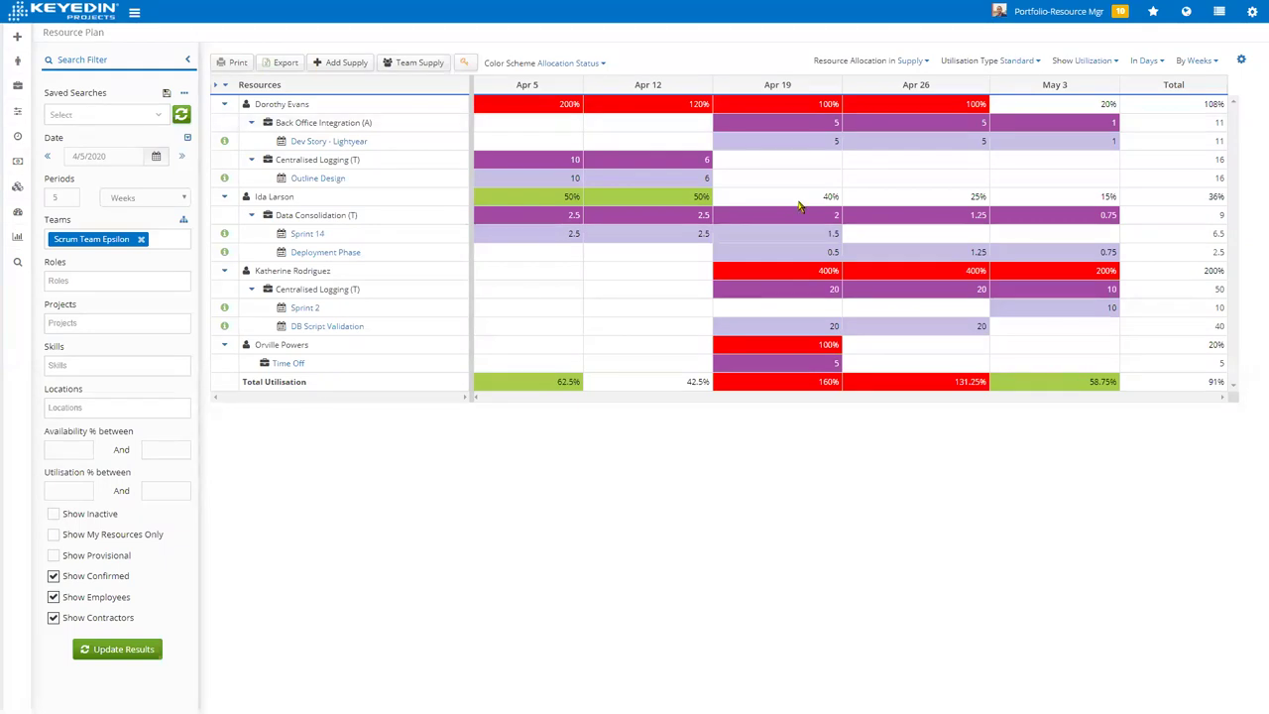
- Switch to the PowerPoint slide show and advance to the Portfolio Kanban & Workflow slide
{"action": "key", "text": "super+Tab"}
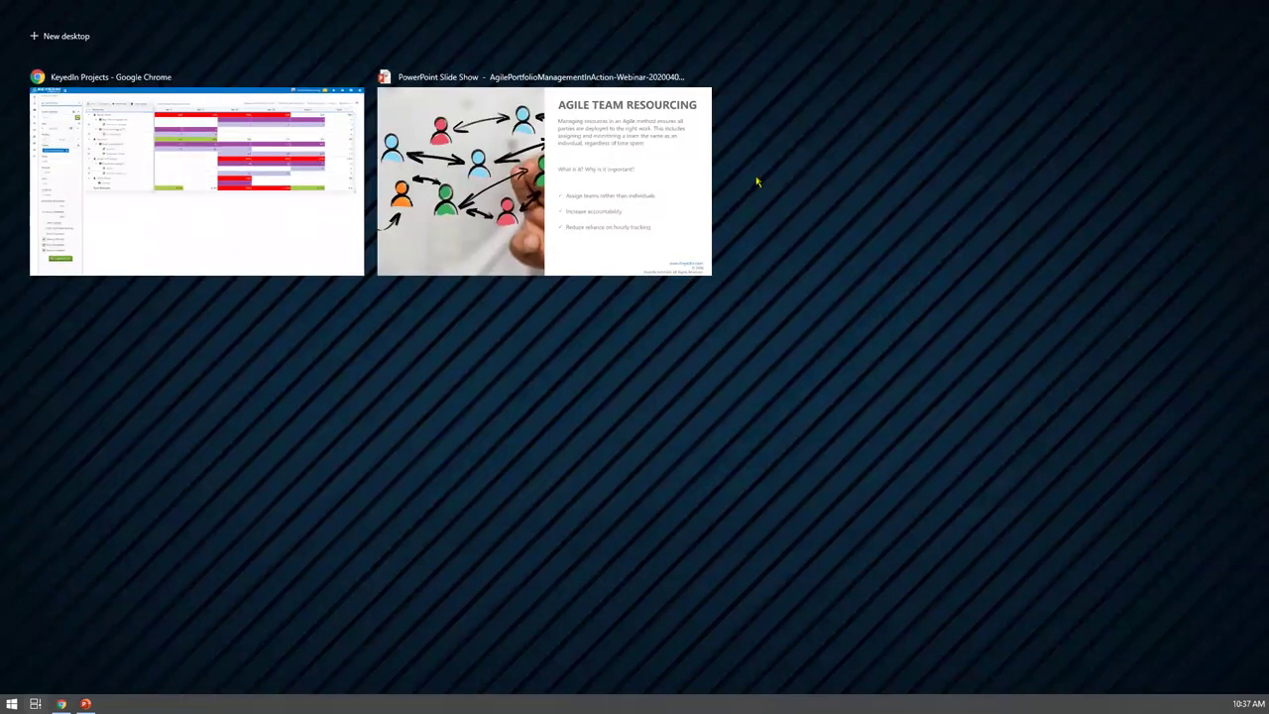
{"action": "left_click", "coordinate": [485, 209]}
{"action": "key", "text": "super+Tab"}
{"action": "left_click", "coordinate": [700, 274]}
{"action": "key", "text": "Right"}
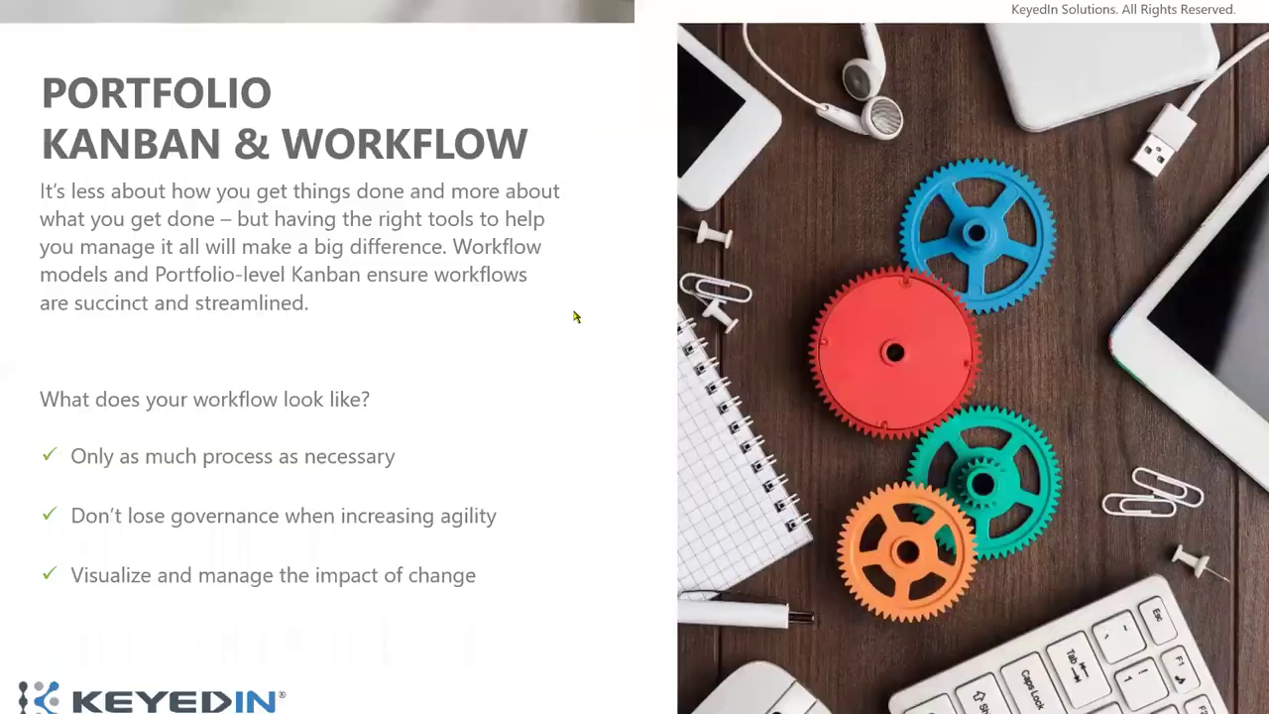
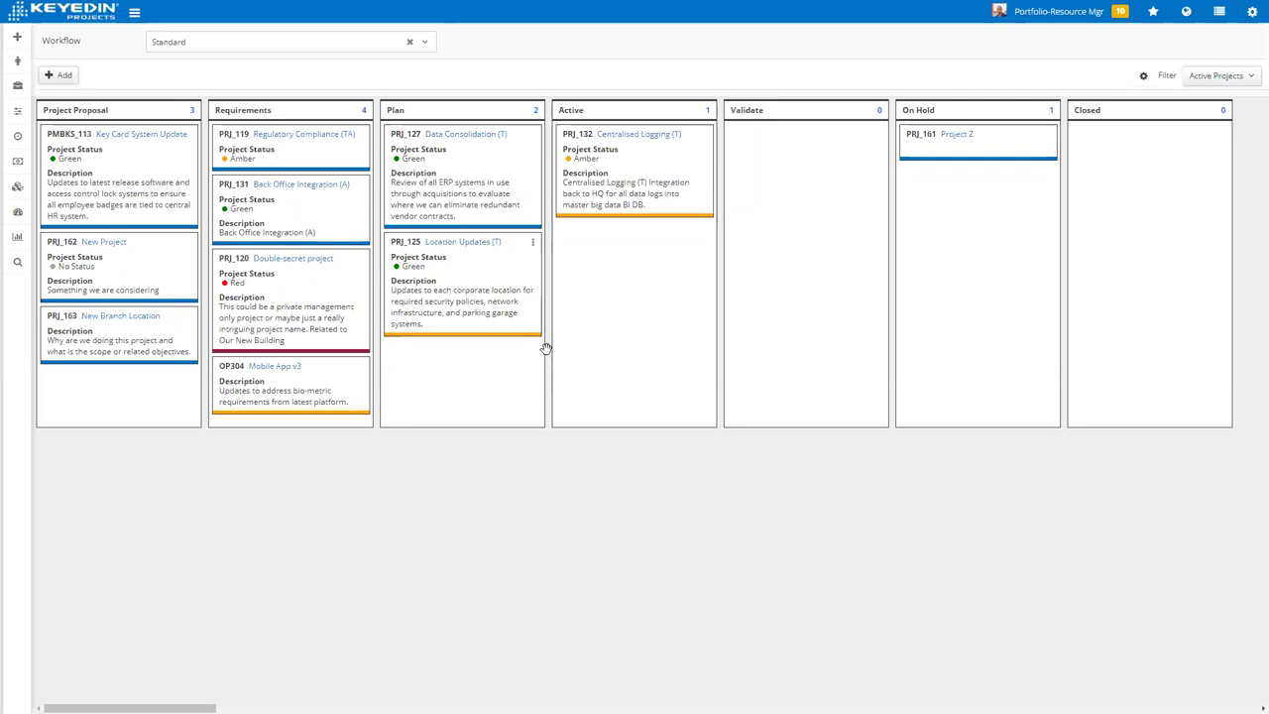
- In KeyedIn Projects, view the kanban boards of the Agile / Status, PMBOK, Scaled Agile and Lean workflows, and return to the Standard workflow
{"action": "mouse_move", "coordinate": [322, 380]}
{"action": "left_mouse_down"}
{"action": "mouse_move", "coordinate": [375, 392]}
{"action": "mouse_move", "coordinate": [334, 381]}
{"action": "left_mouse_up"}
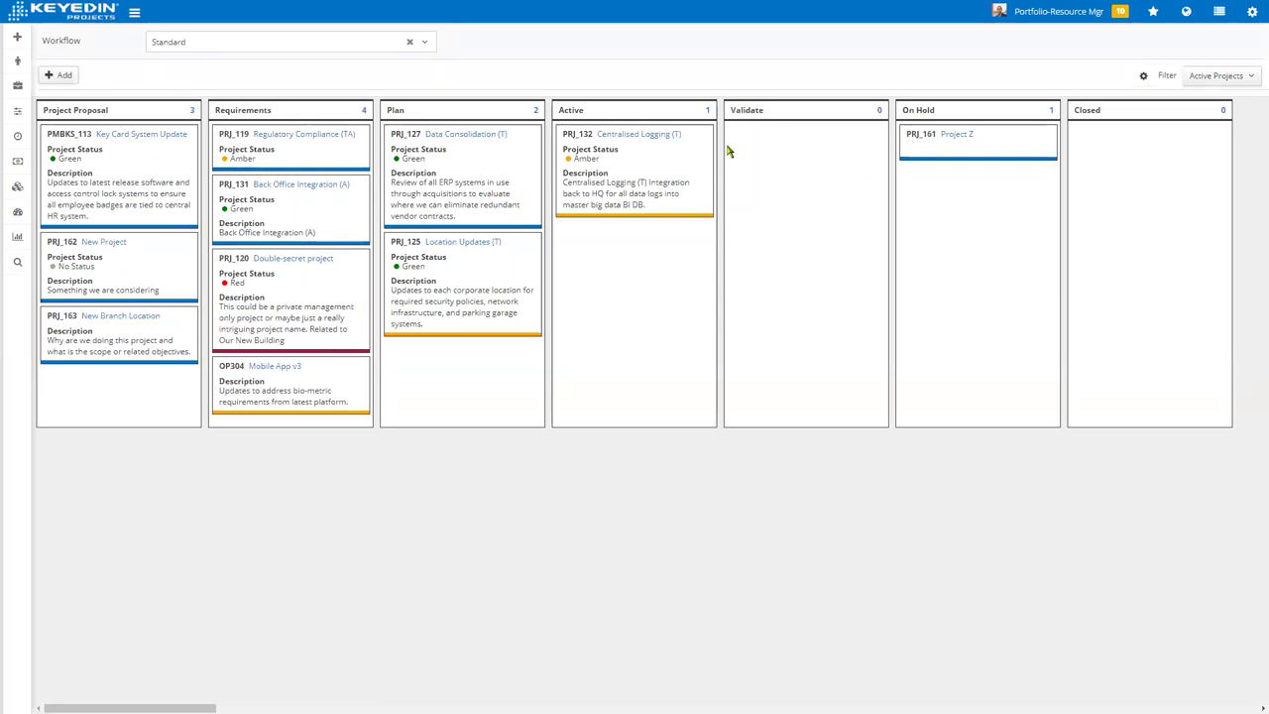
{"action": "left_click", "coordinate": [264, 48]}
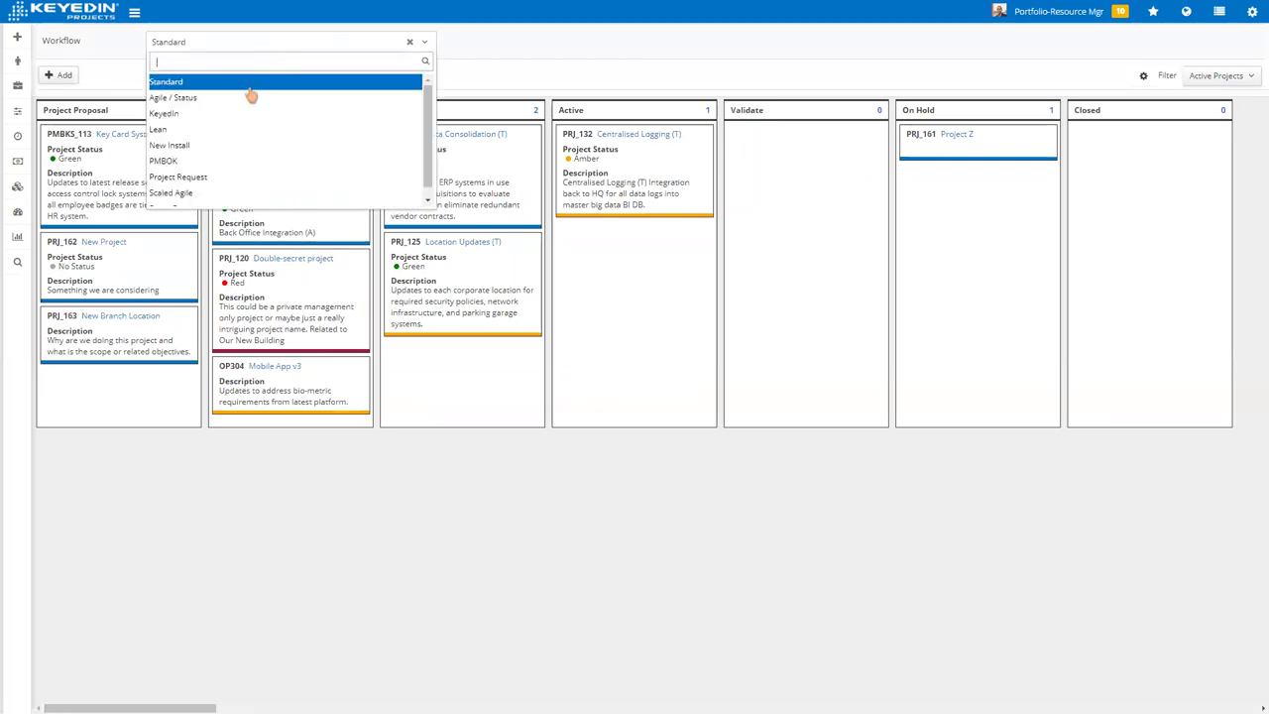
{"action": "left_click", "coordinate": [249, 96]}
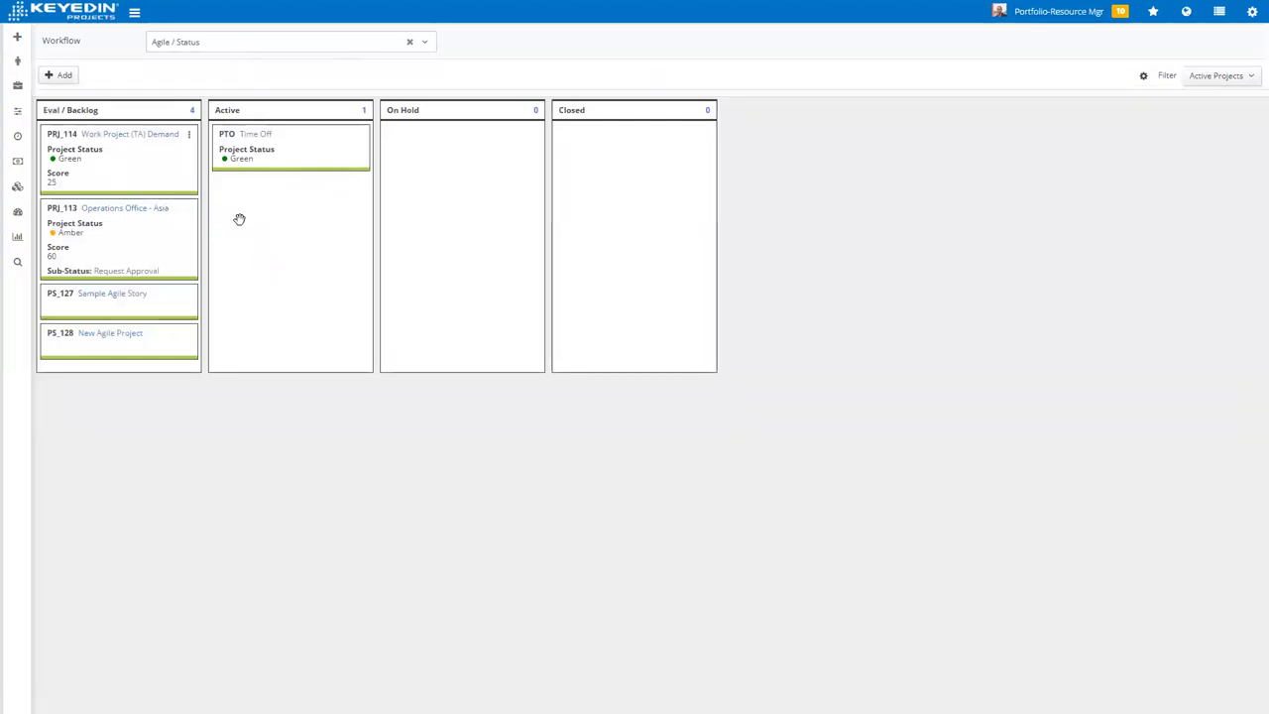
{"action": "left_click", "coordinate": [267, 45]}
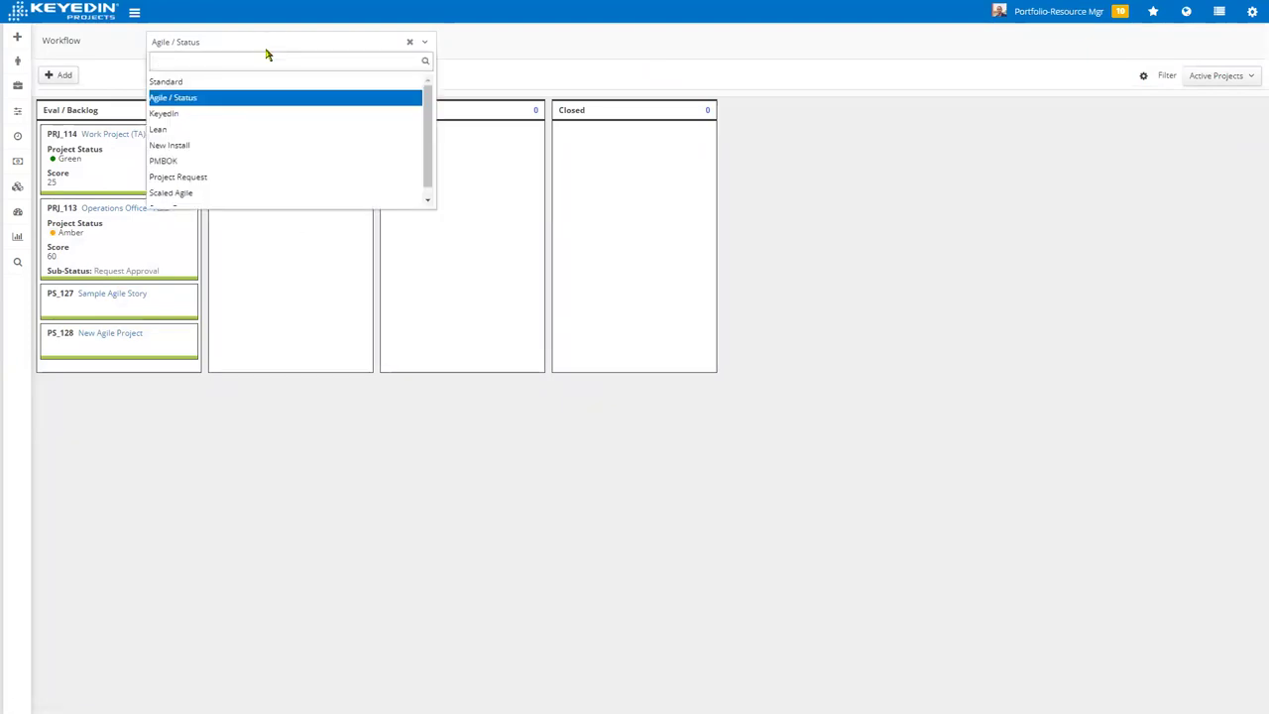
{"action": "left_click", "coordinate": [235, 161]}
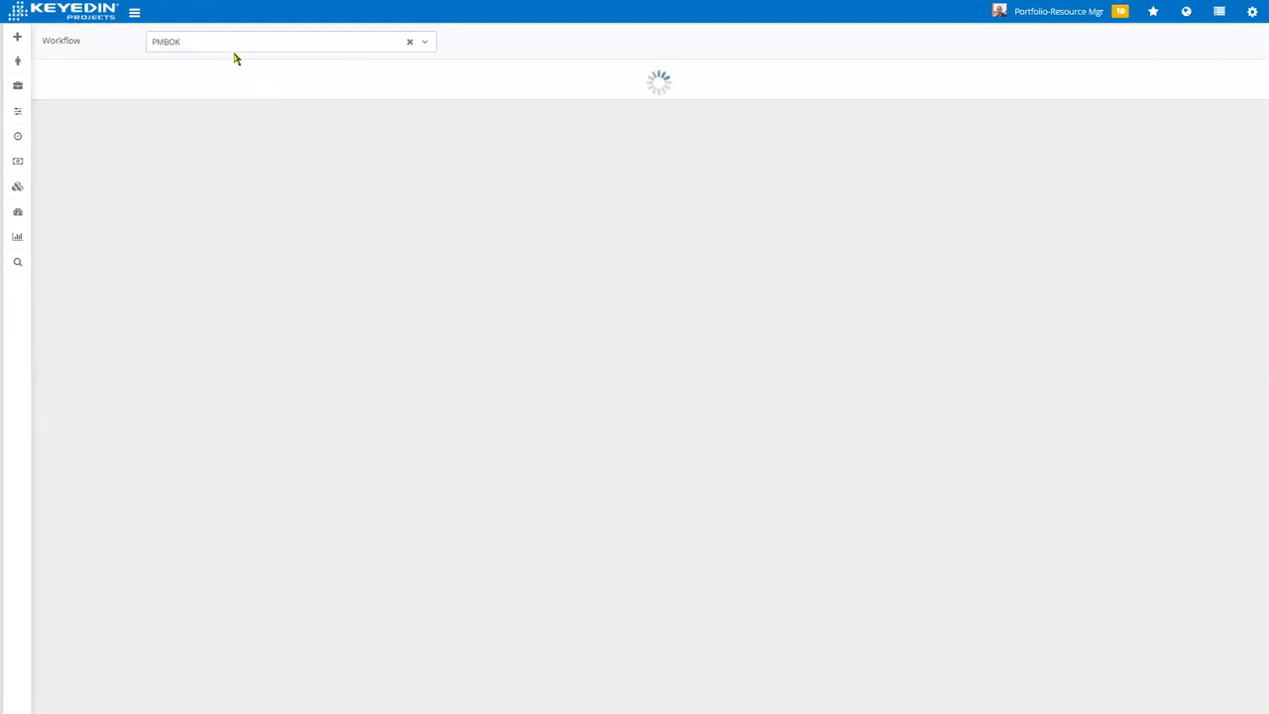
{"action": "left_click", "coordinate": [236, 44]}
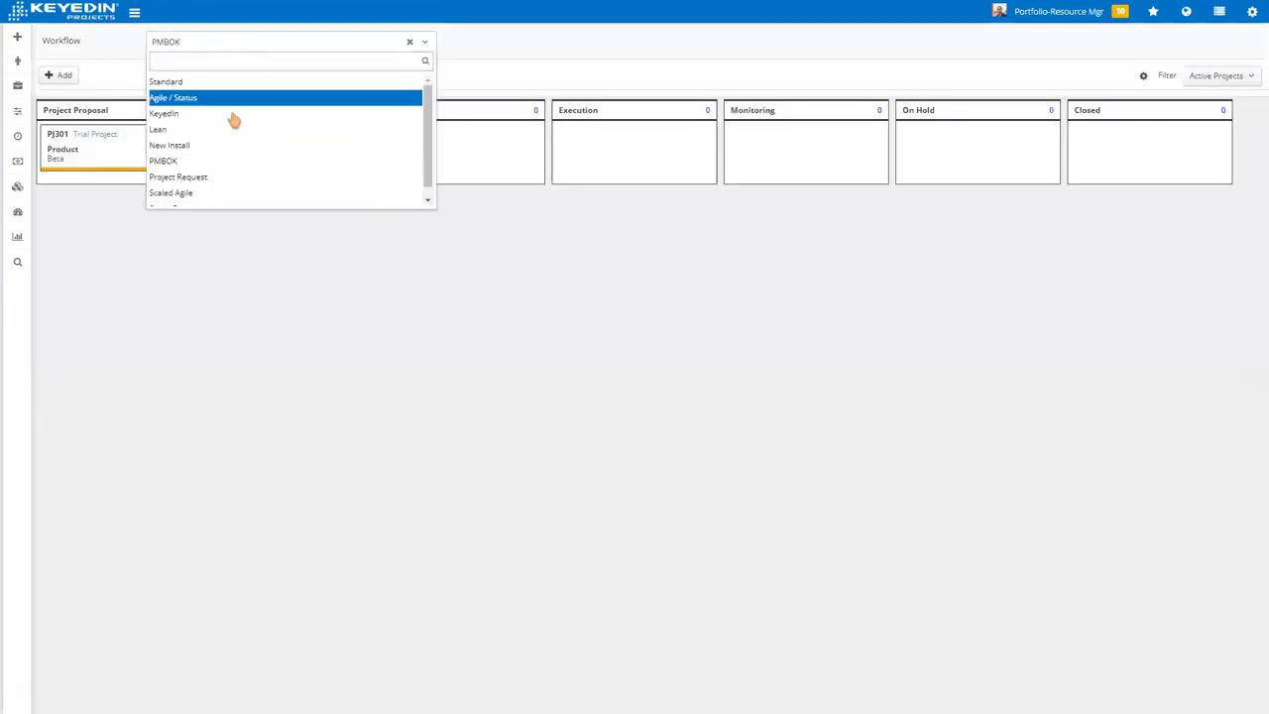
{"action": "left_click", "coordinate": [224, 196]}
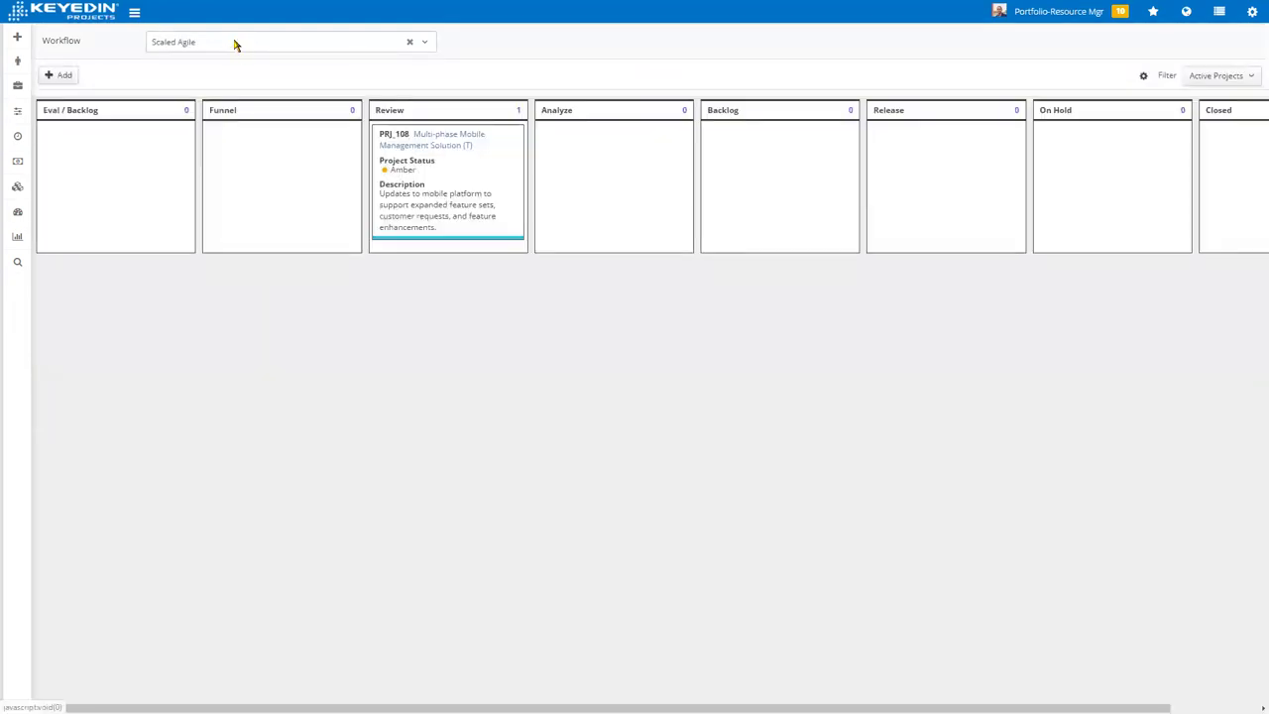
{"action": "left_click", "coordinate": [238, 44]}
{"action": "left_click", "coordinate": [210, 130]}
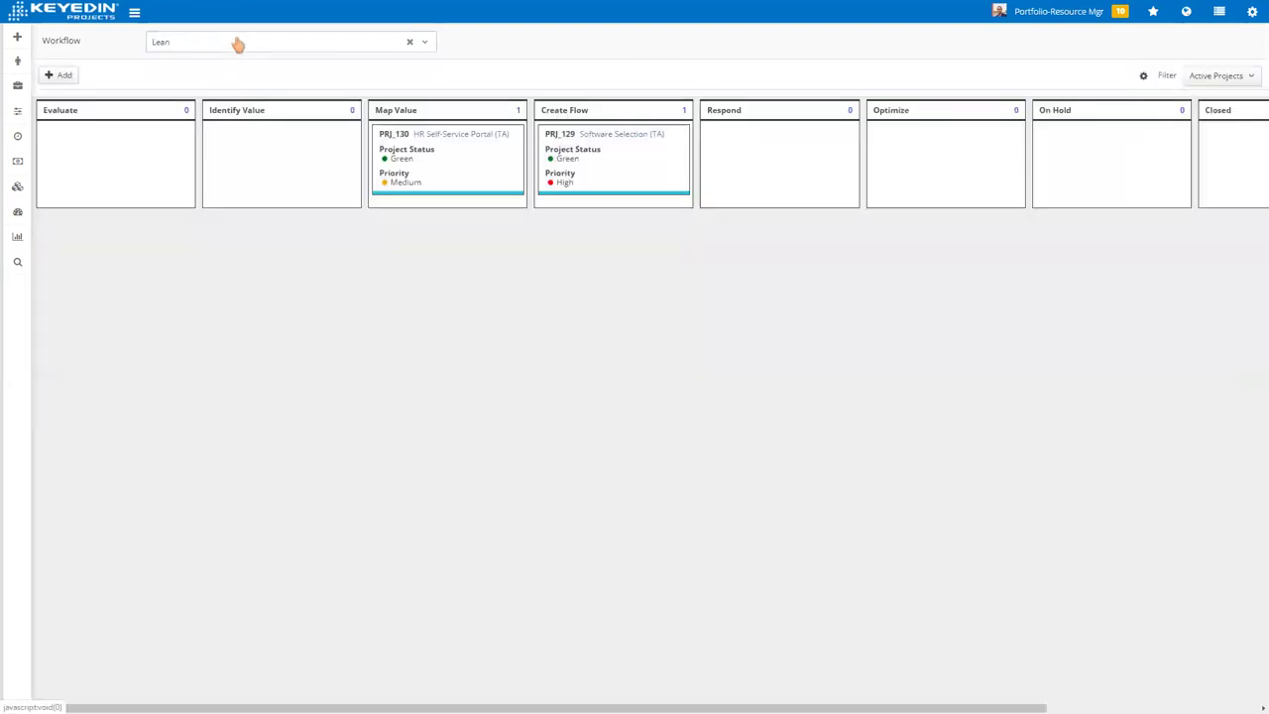
{"action": "left_click", "coordinate": [240, 50]}
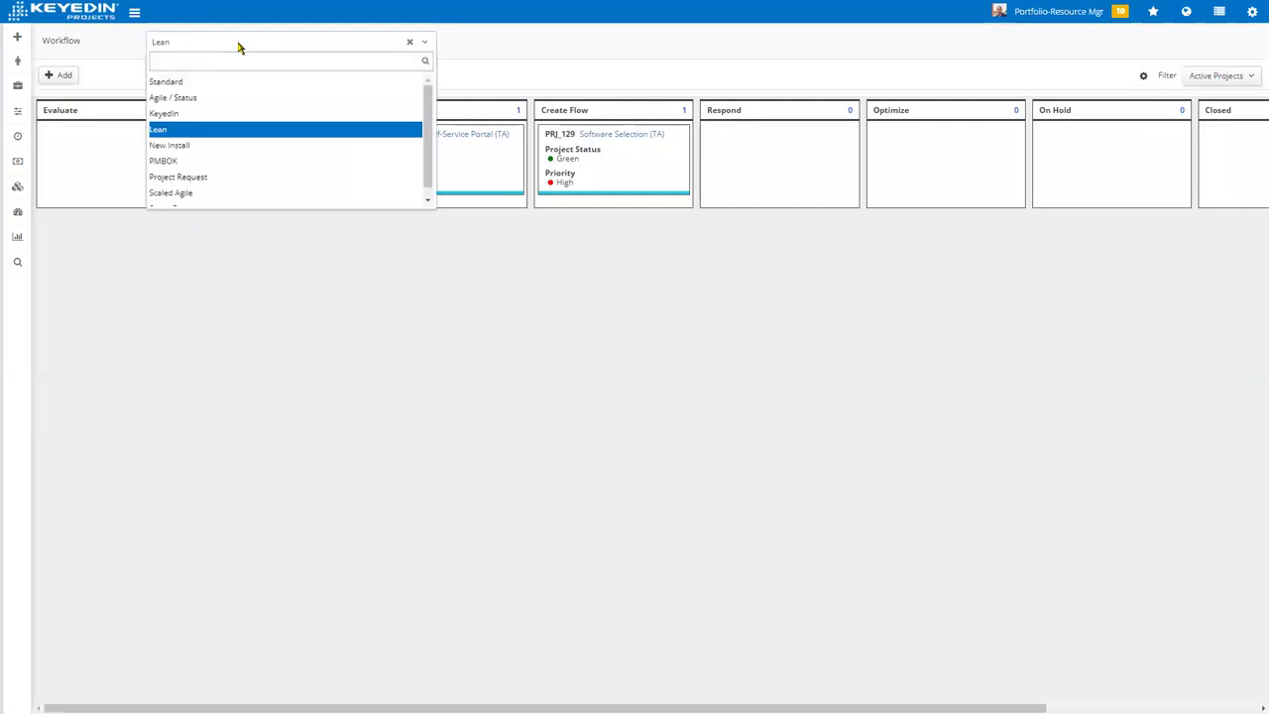
{"action": "left_click", "coordinate": [218, 82]}
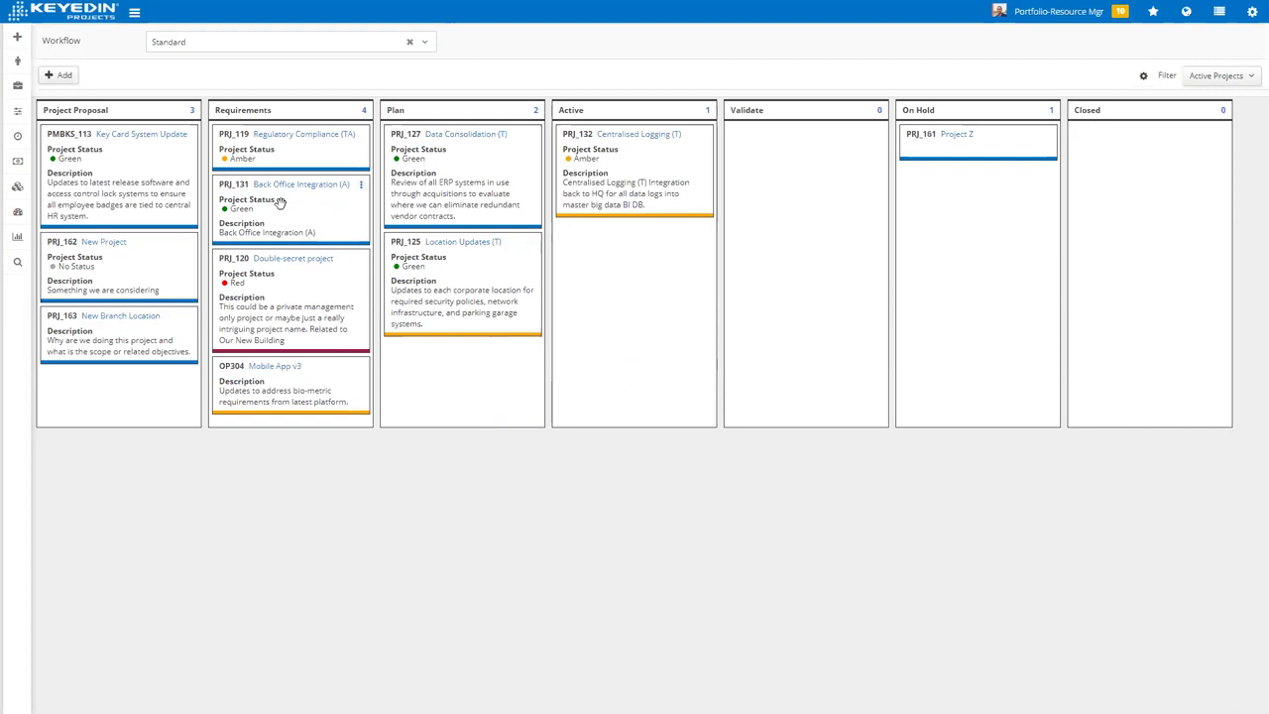
- Open the Mobile App v3 project from the Requirements column, review its details and status transitions, and close it without saving
{"action": "left_click_drag", "start_coordinate": [292, 198], "coordinate": [454, 246]}
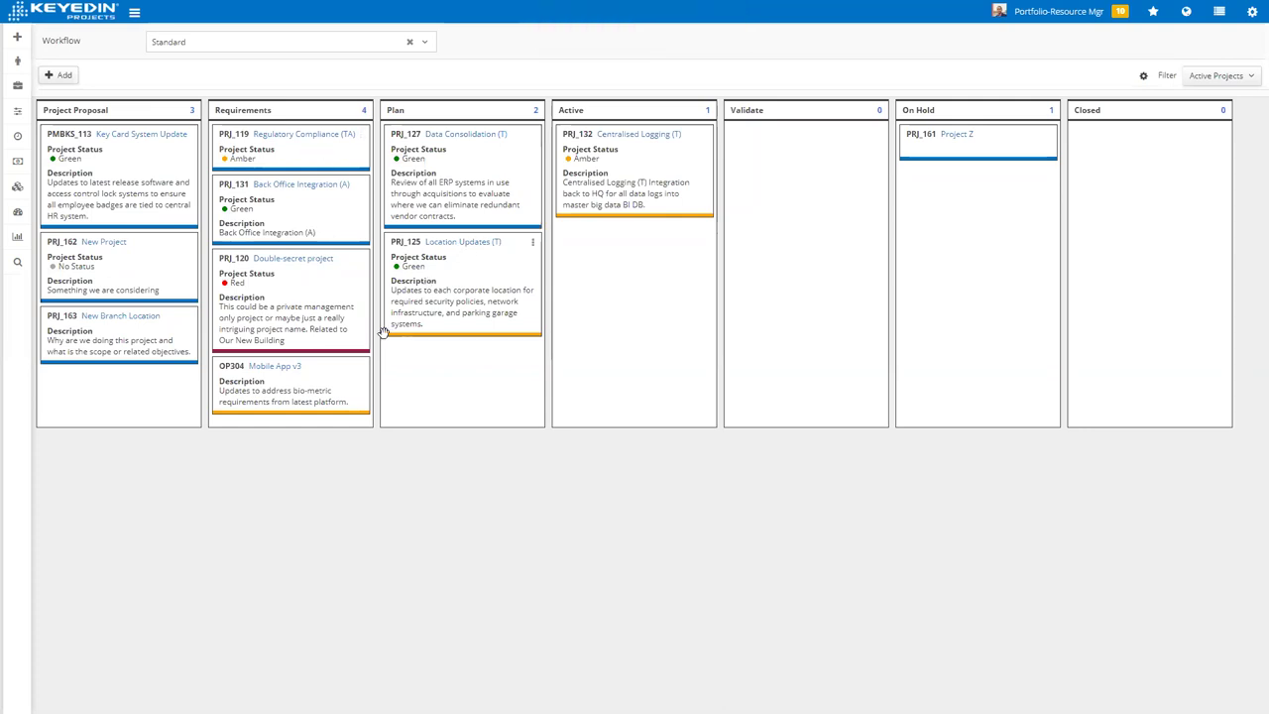
{"action": "left_click", "coordinate": [280, 373]}
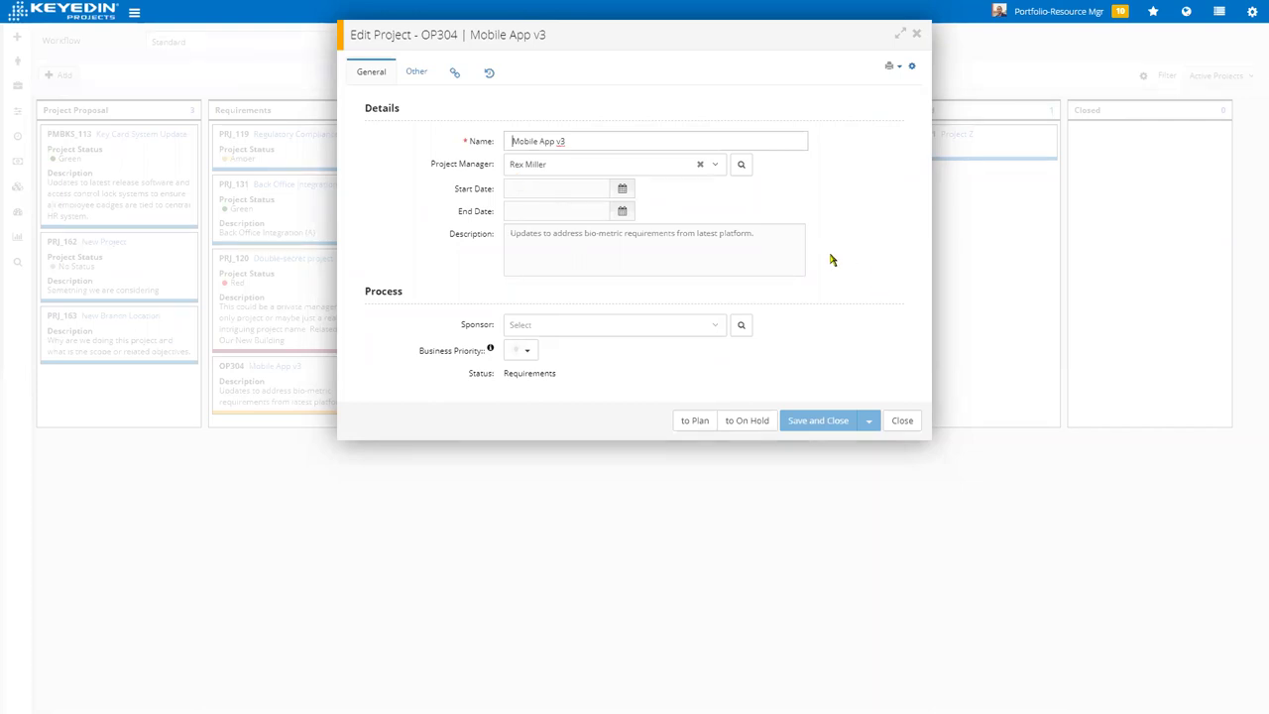
{"action": "left_click", "coordinate": [697, 426]}
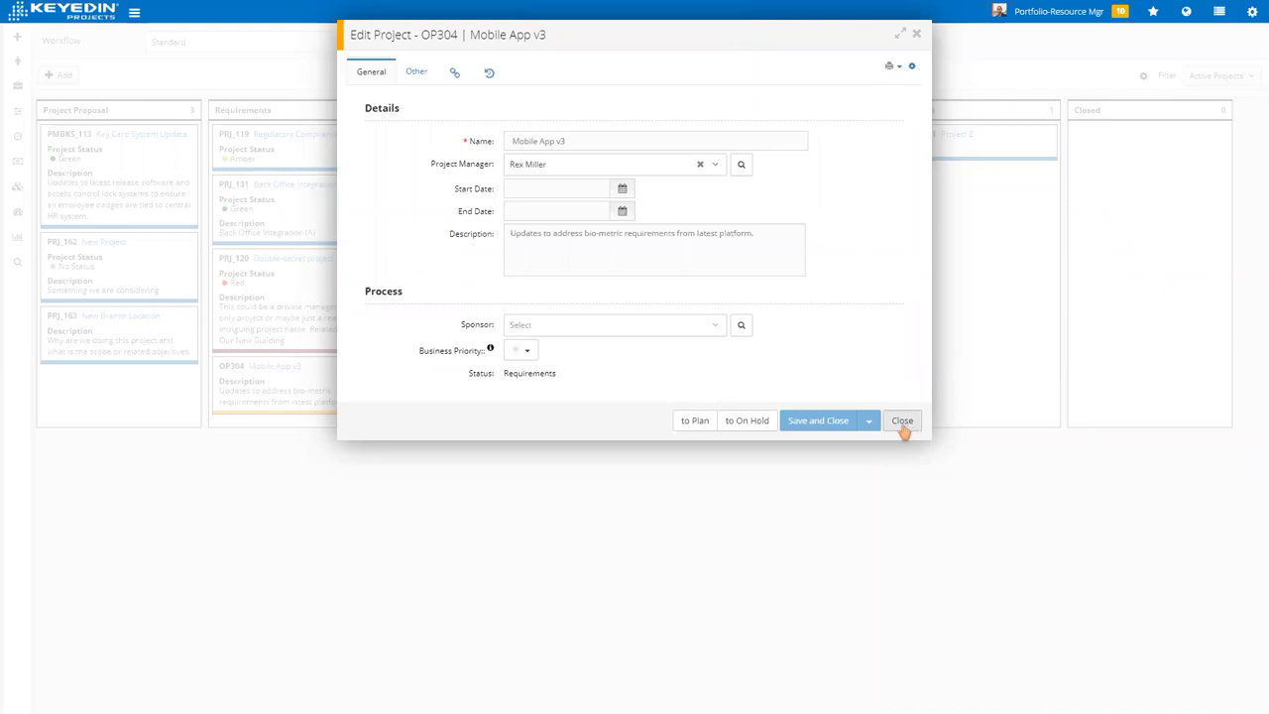
{"action": "left_click", "coordinate": [902, 422]}
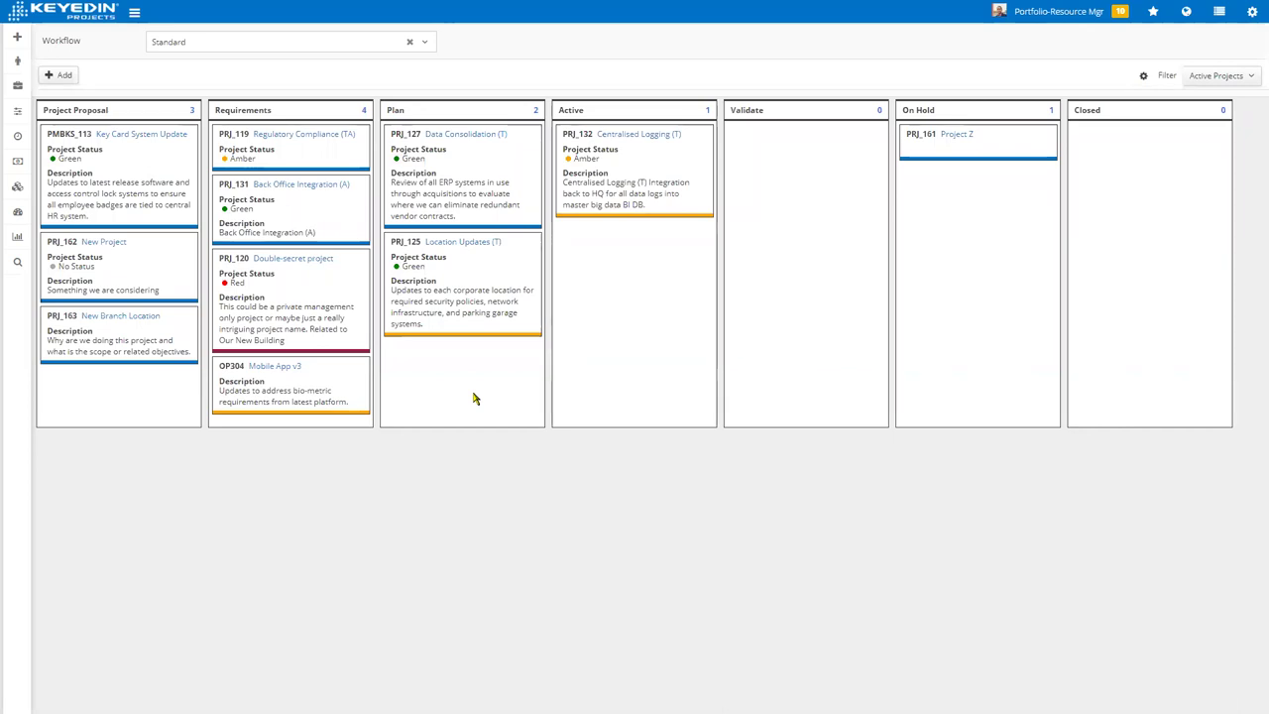
- Switch to the PowerPoint slide show and advance to The Backlog slide
{"action": "key", "text": "super+Tab"}
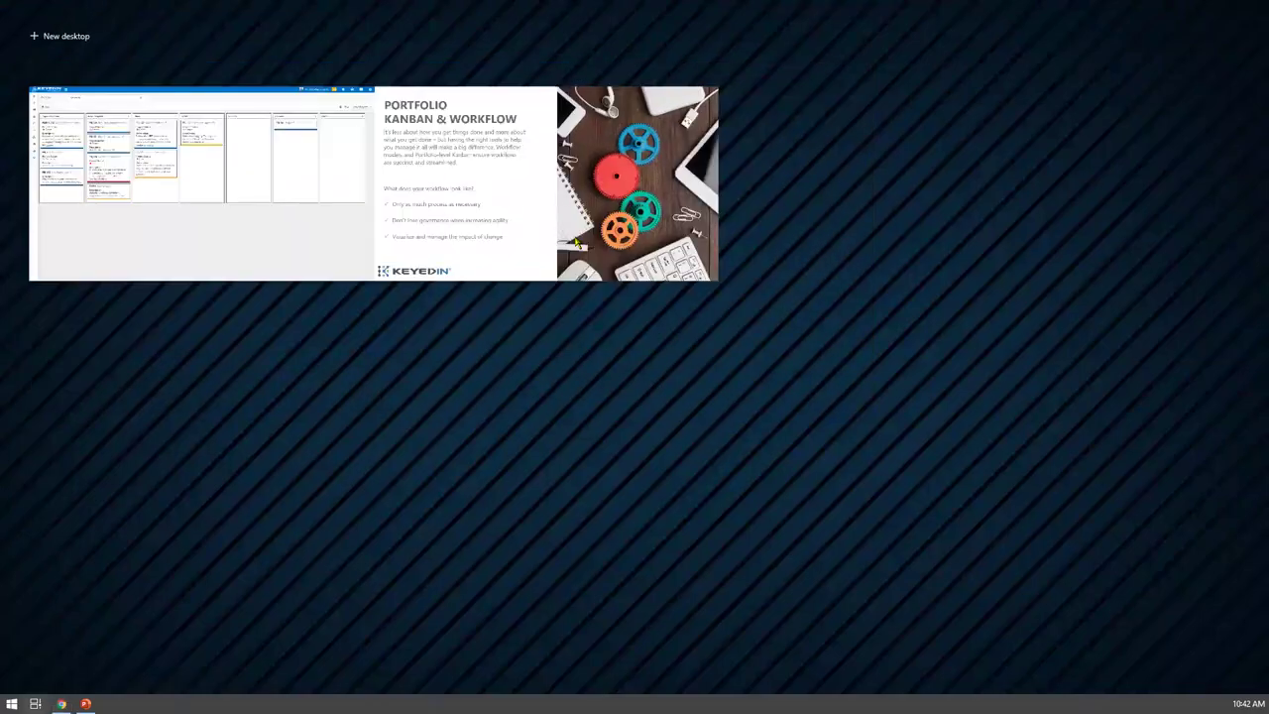
{"action": "left_click", "coordinate": [489, 203]}
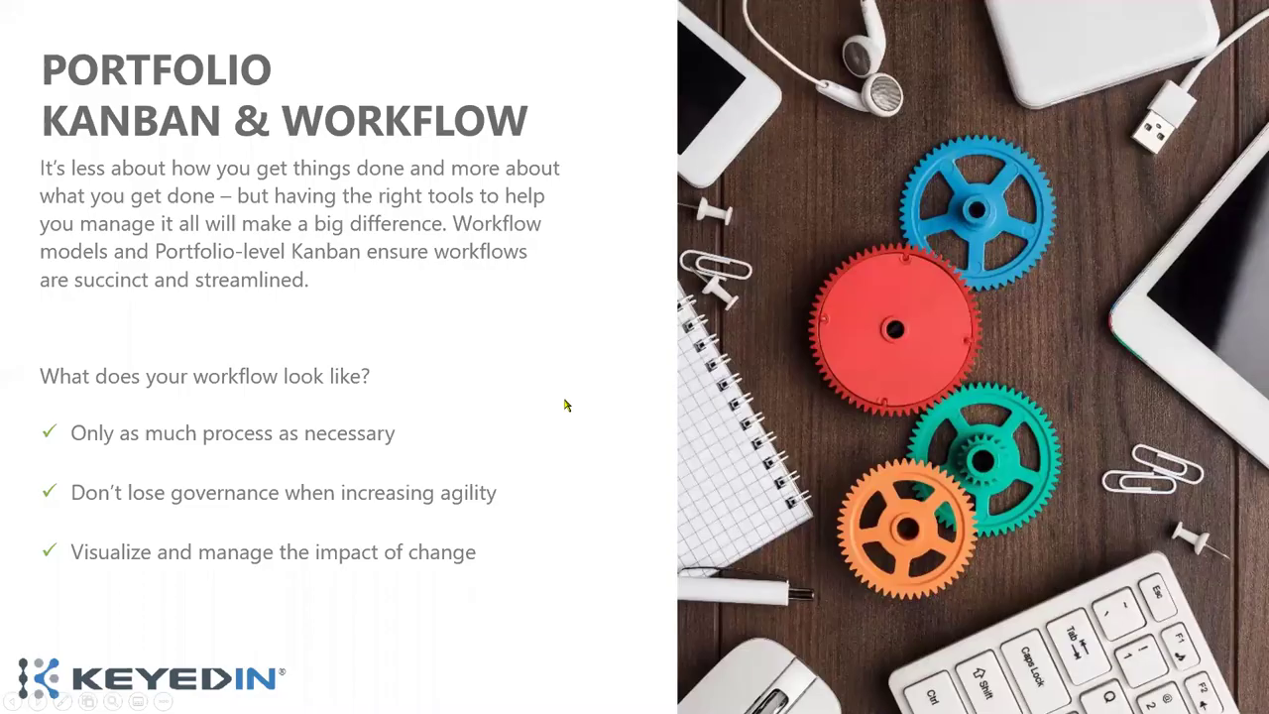
{"action": "left_click", "coordinate": [565, 405]}
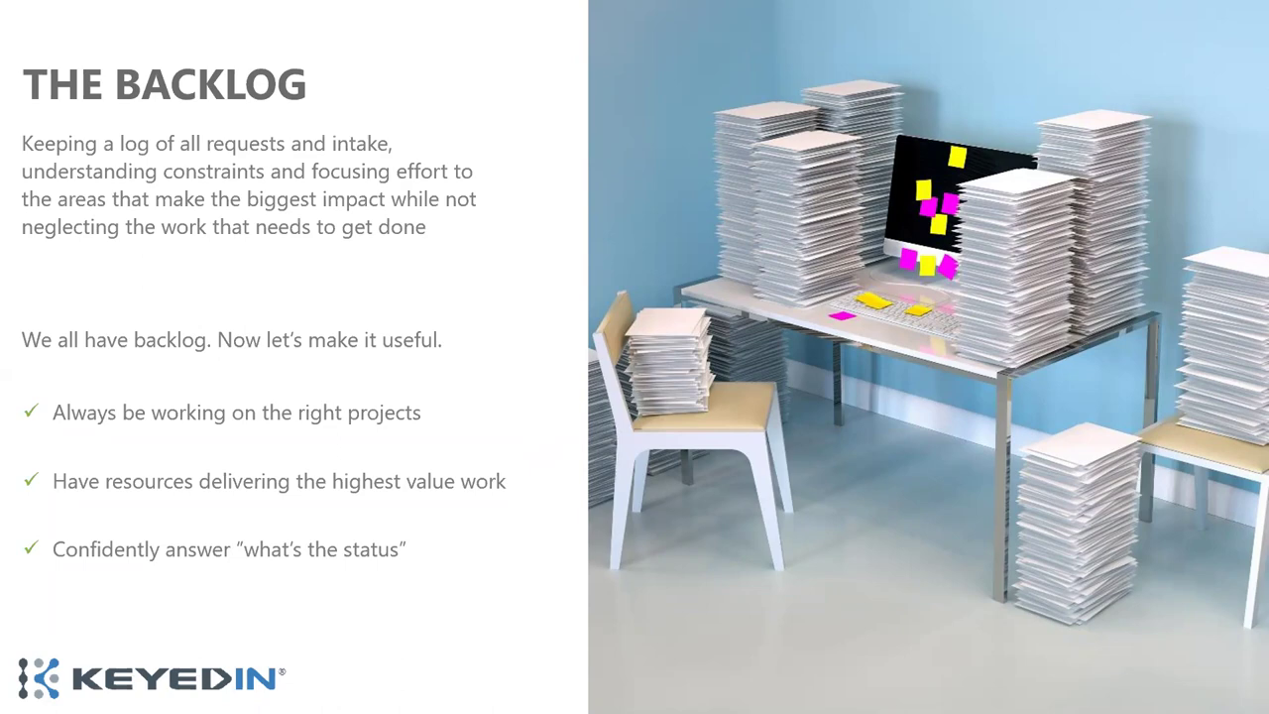
- Switch back to KeyedIn Projects and display the kanban board of the Project Request workflow
{"action": "key", "text": "super+Tab"}
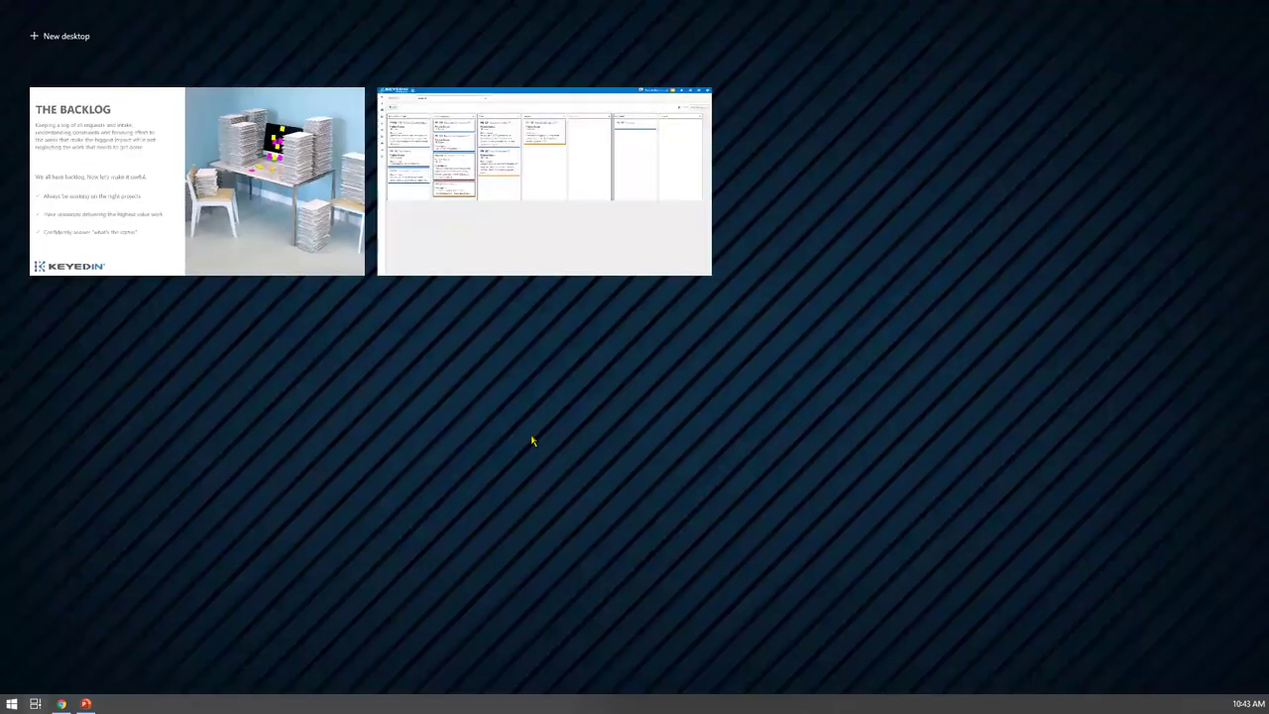
{"action": "left_click", "coordinate": [443, 267]}
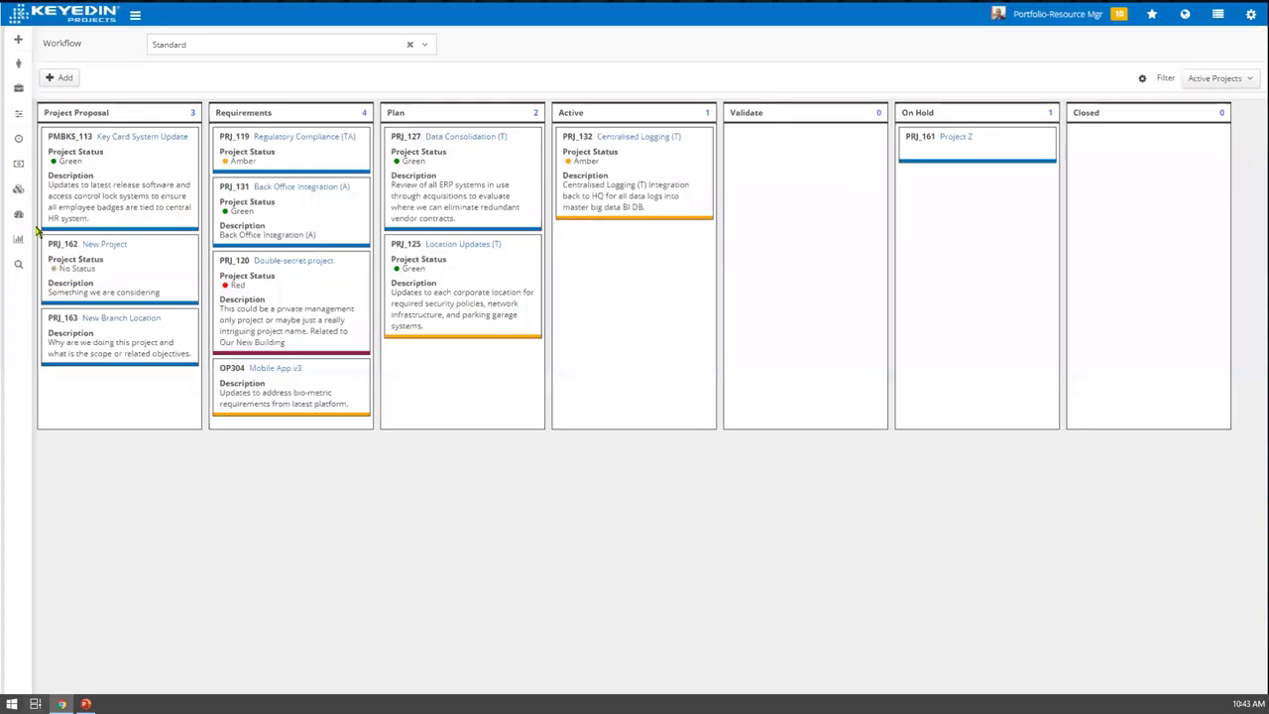
{"action": "mouse_move", "coordinate": [17, 188]}
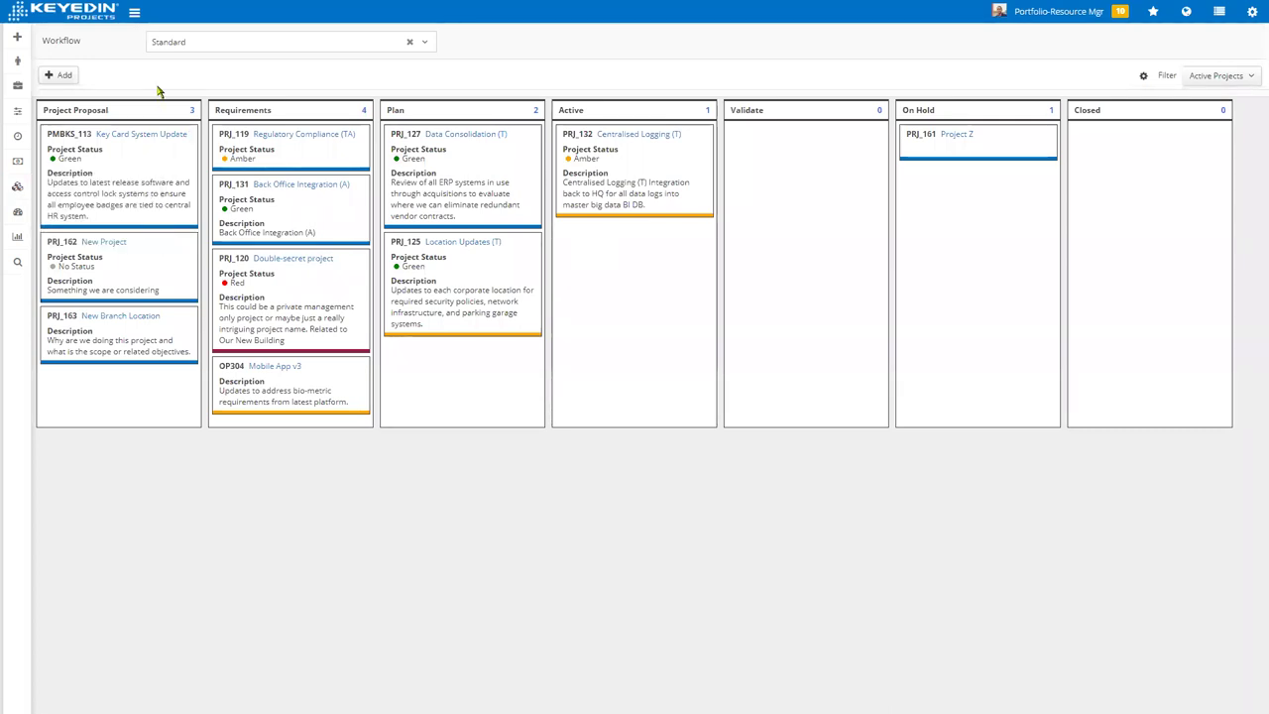
{"action": "left_click", "coordinate": [182, 44]}
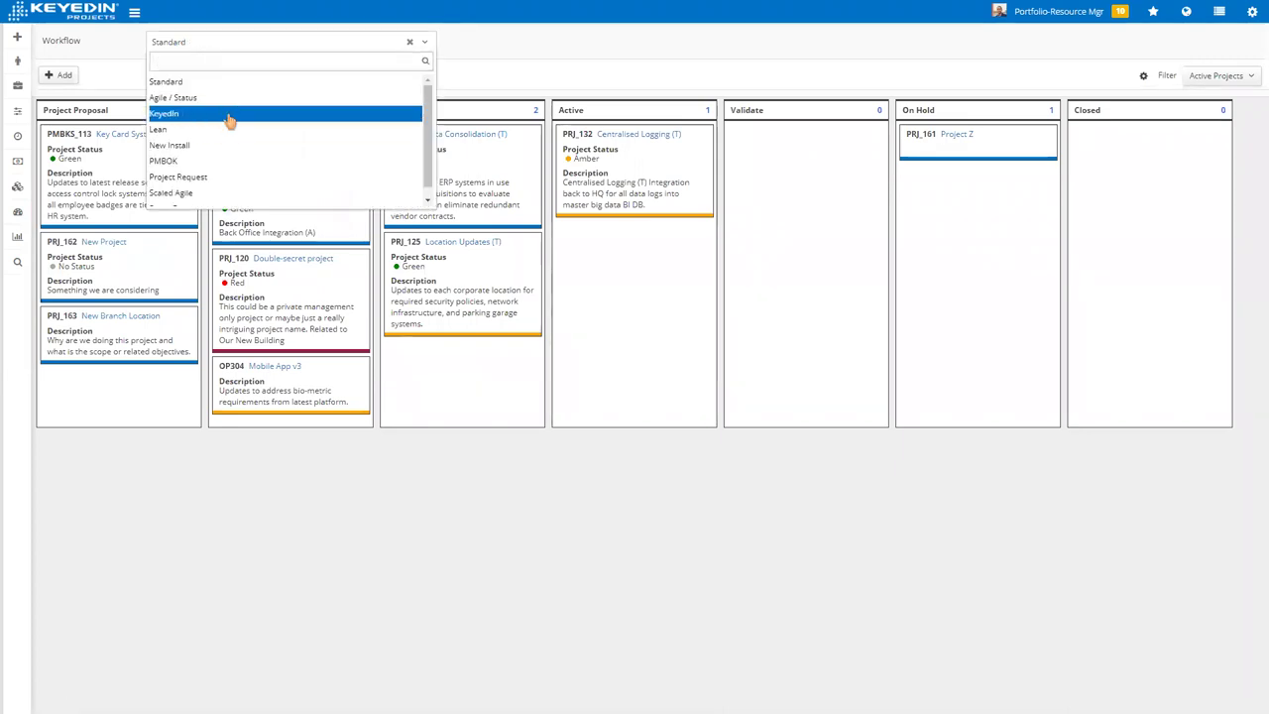
{"action": "scroll", "coordinate": [224, 139], "scroll_direction": "down", "scroll_amount": 1}
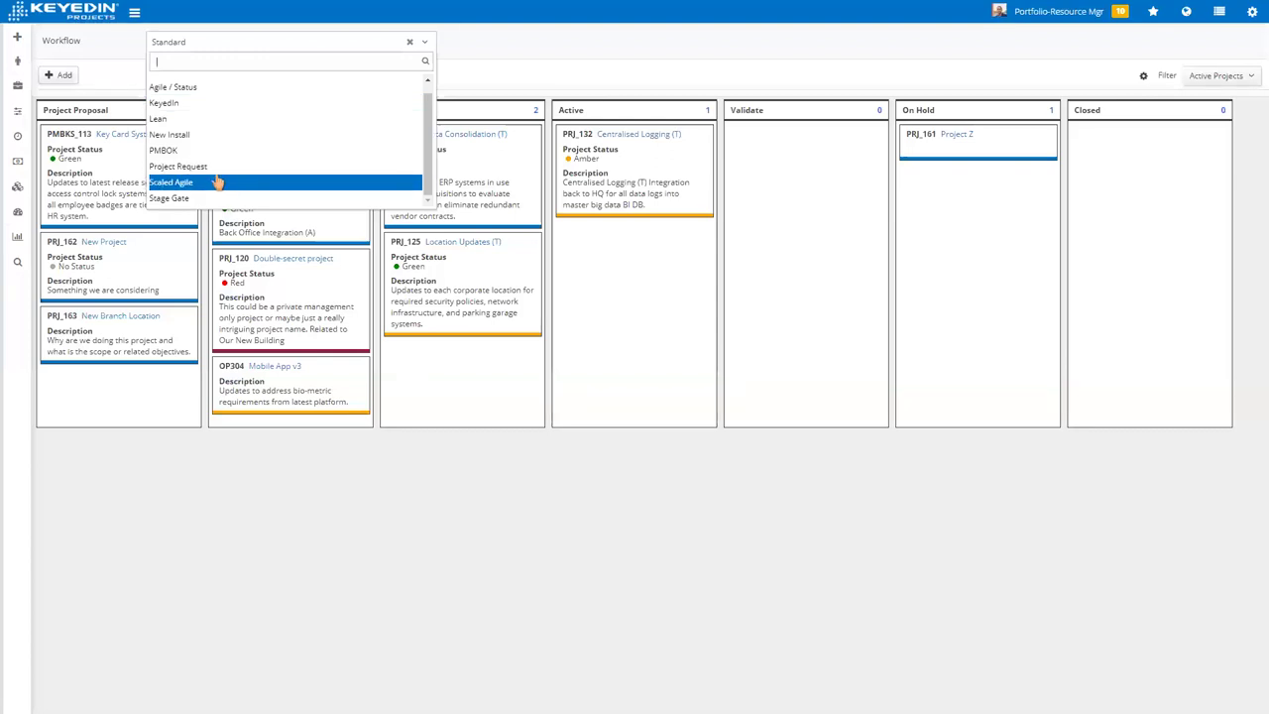
{"action": "left_click", "coordinate": [209, 166]}
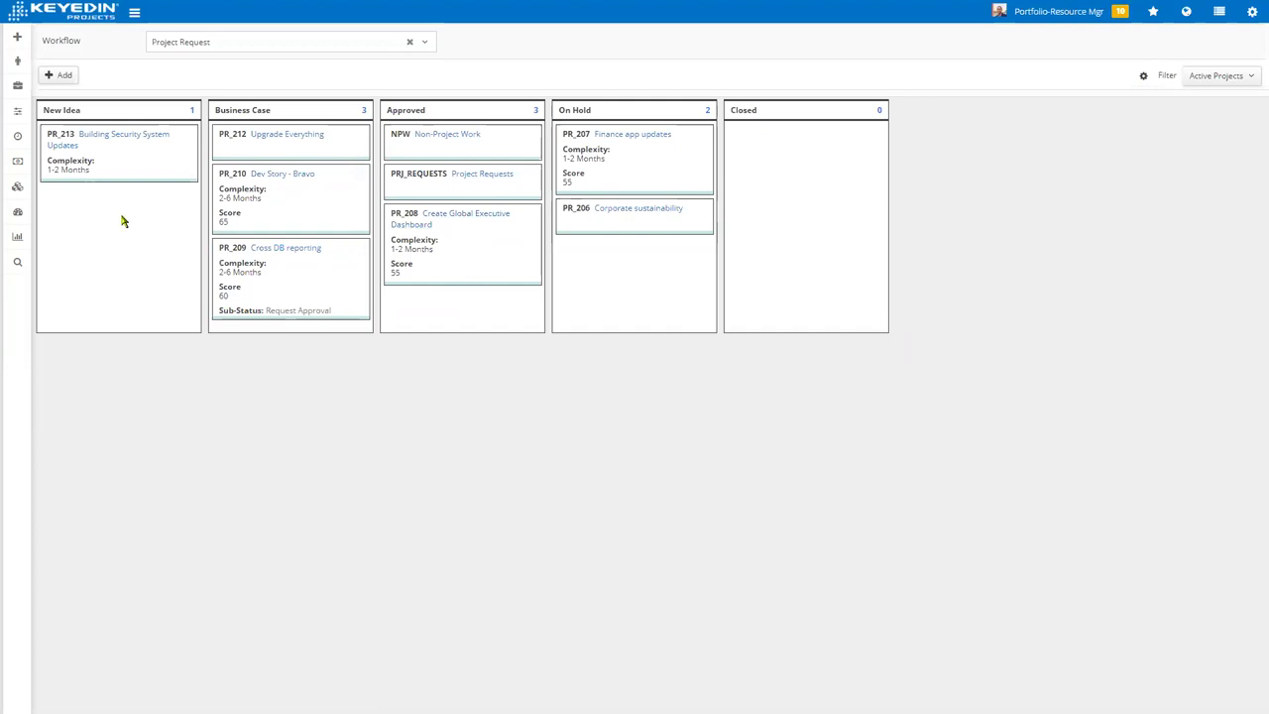
- Open the Intake dashboard and examine the project intake review table and the cost and effort evaluation charts
{"action": "mouse_move", "coordinate": [21, 194]}
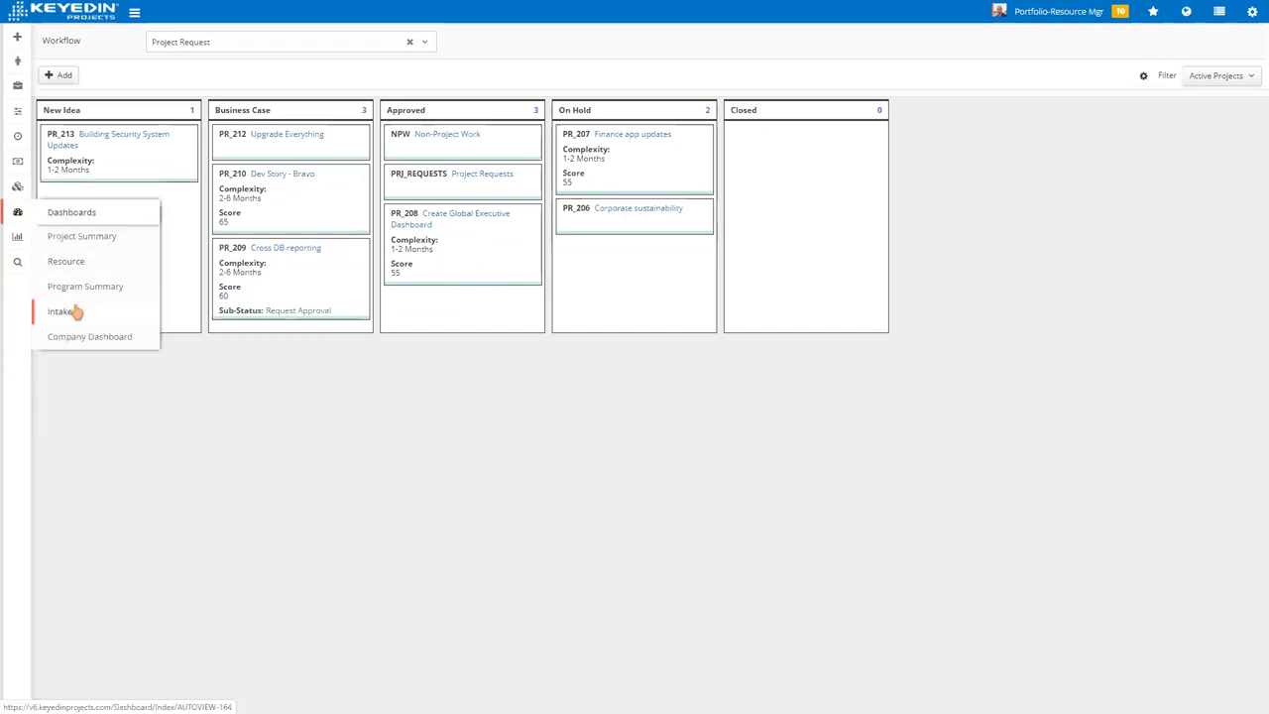
{"action": "left_click", "coordinate": [76, 309]}
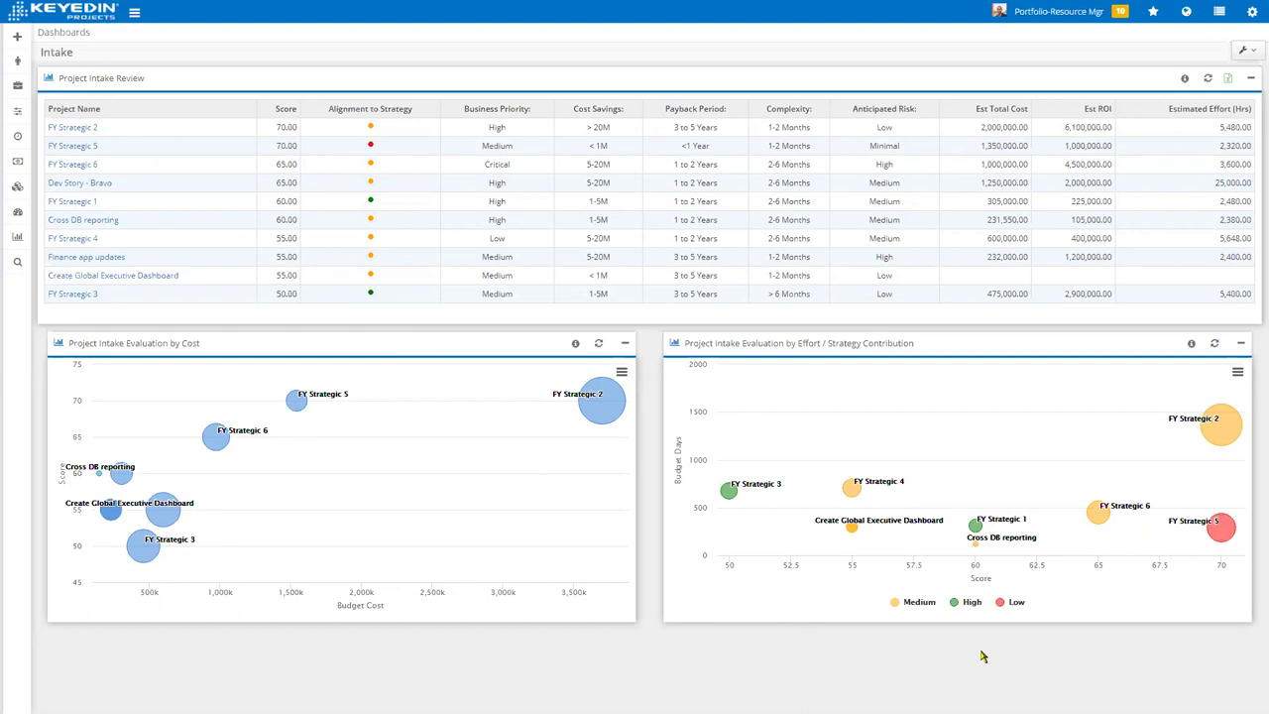
{"action": "mouse_move", "coordinate": [1216, 433]}
- Open the Base Version scenario of the Current + Planned portfolio and review its capacity by role
{"action": "mouse_move", "coordinate": [14, 196]}
{"action": "left_click", "coordinate": [75, 211]}
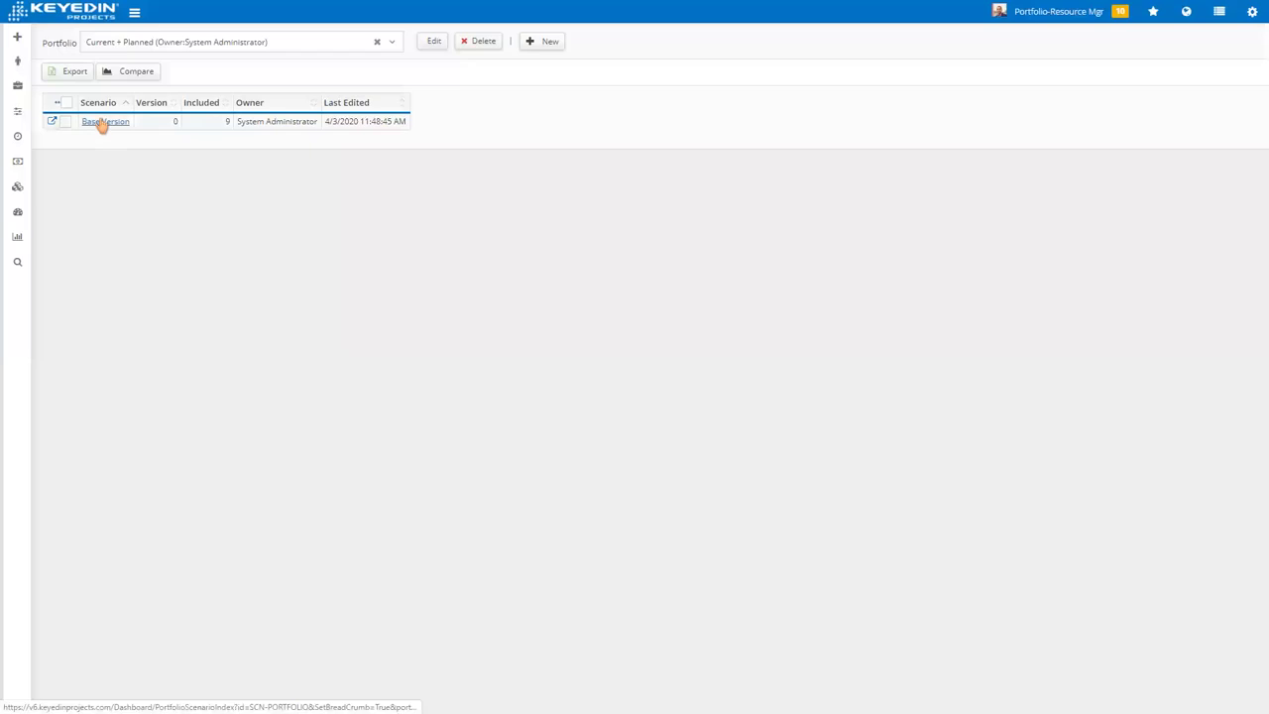
{"action": "left_click", "coordinate": [102, 122]}
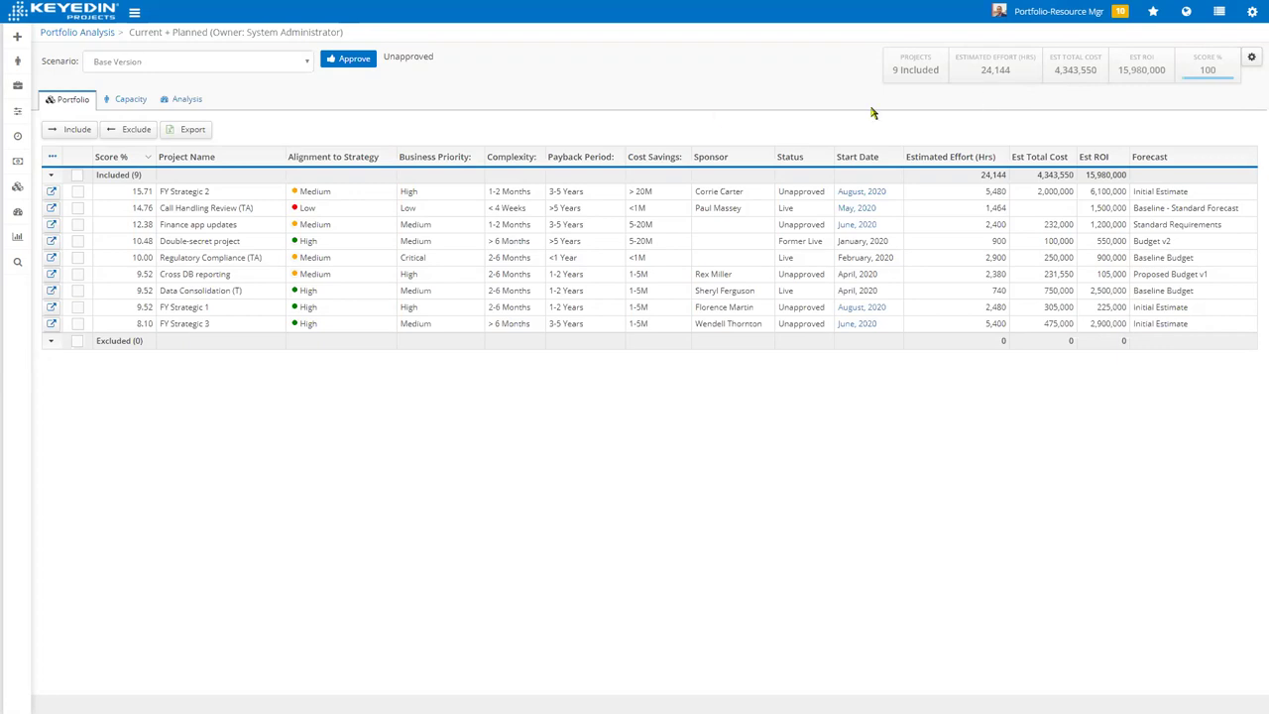
{"action": "left_click", "coordinate": [127, 101]}
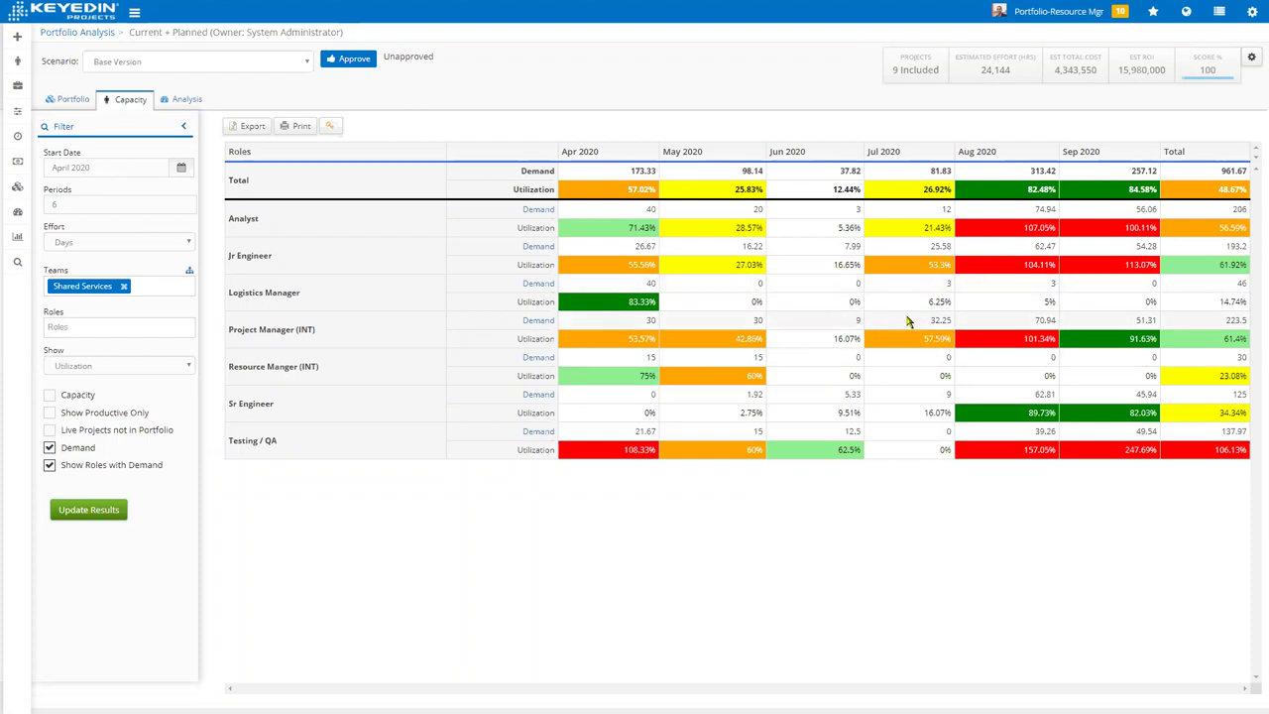
{"action": "left_click", "coordinate": [155, 63]}
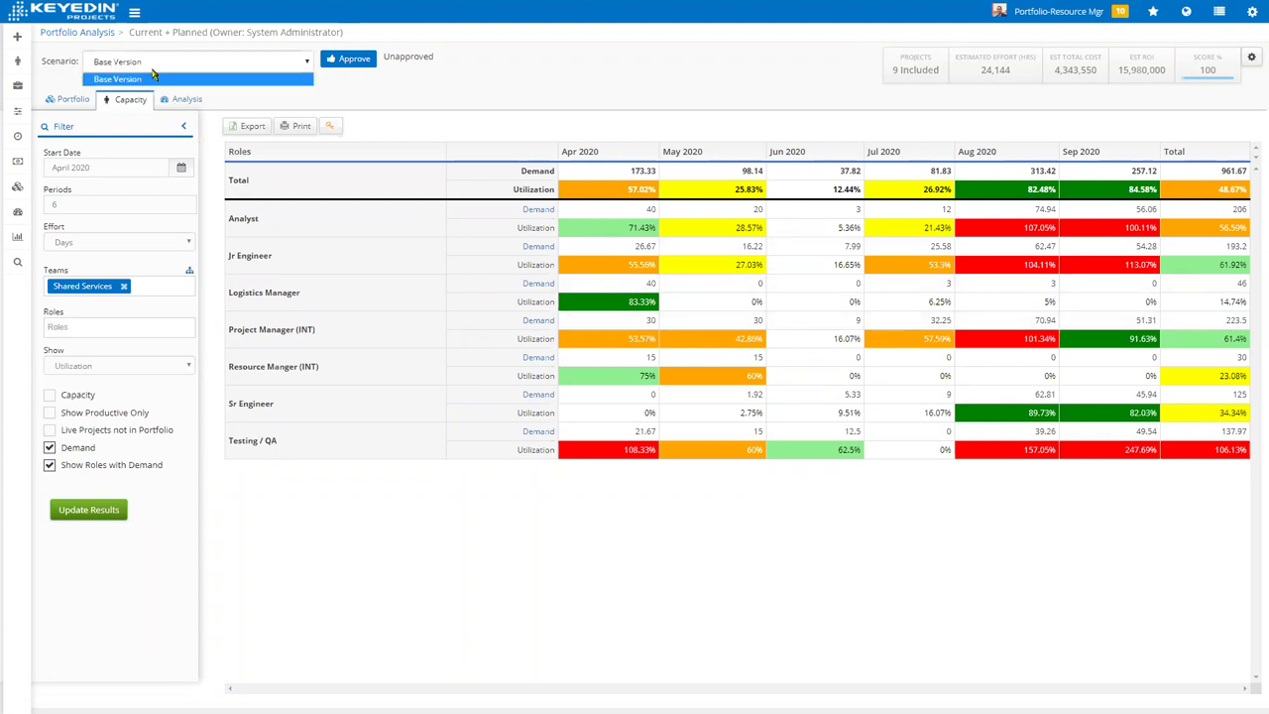
{"action": "left_click", "coordinate": [154, 78]}
- Exclude FY Strategic 1 and FY Strategic 3 from the portfolio scenario
{"action": "left_click", "coordinate": [70, 100]}
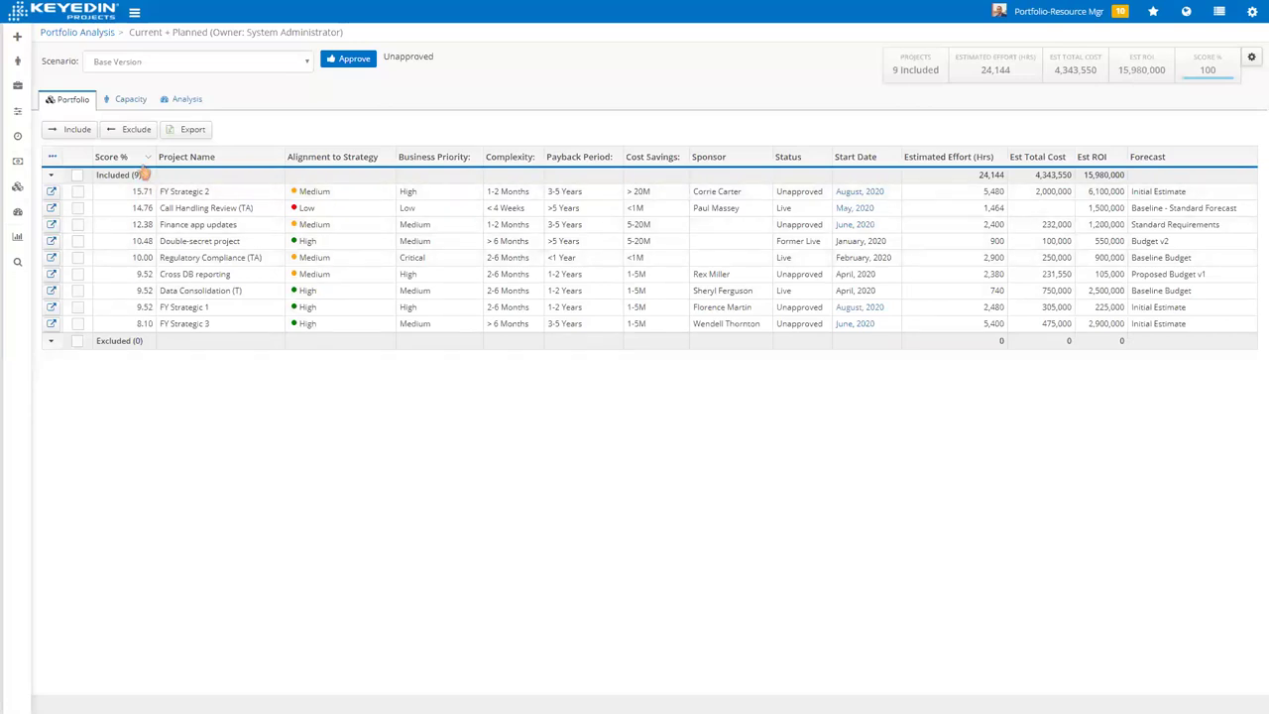
{"action": "left_click", "coordinate": [77, 323]}
{"action": "left_click", "coordinate": [78, 307]}
{"action": "left_click", "coordinate": [137, 133]}
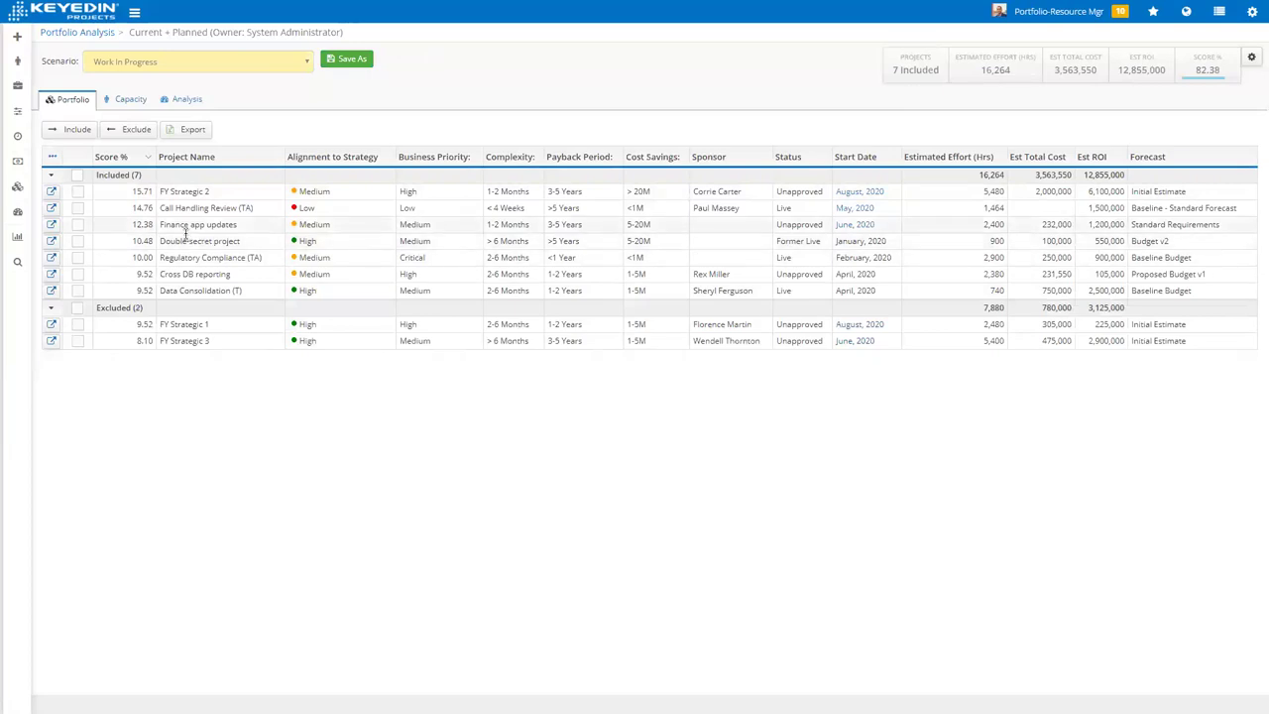
- Change the start date of the Finance app updates project to September 2020 in the scenario
{"action": "left_click", "coordinate": [859, 227]}
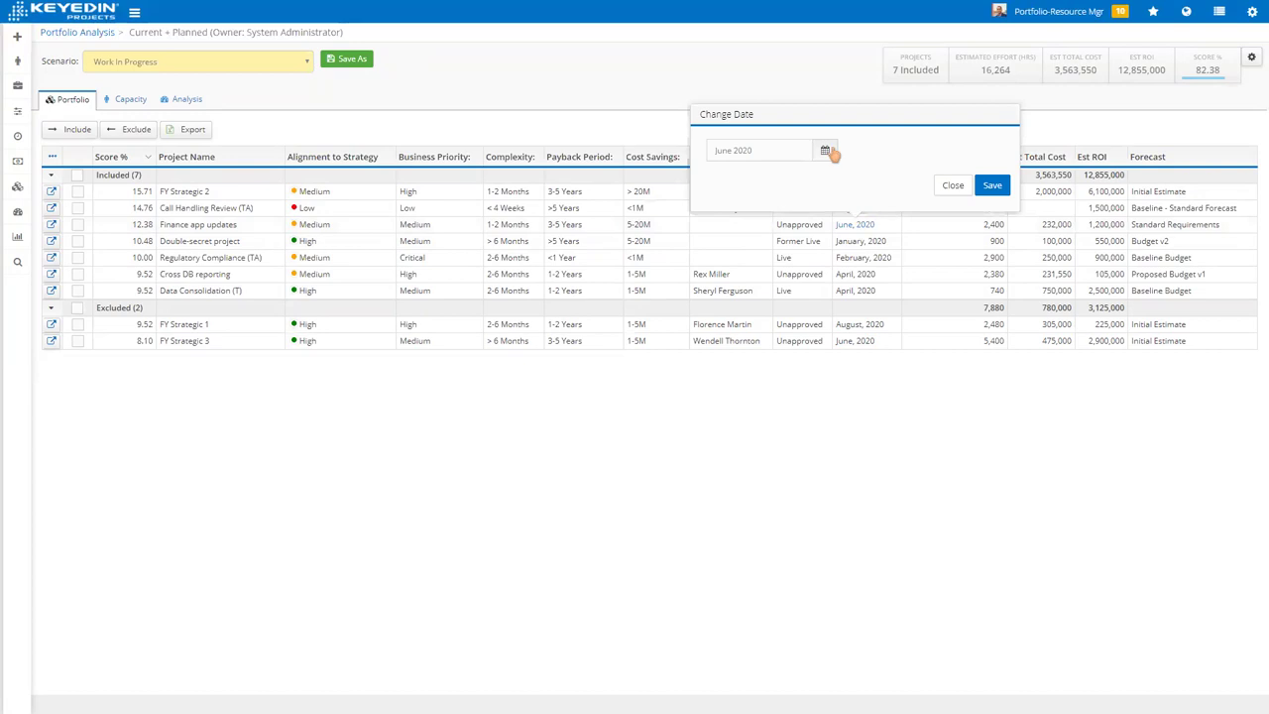
{"action": "left_click", "coordinate": [829, 152]}
{"action": "left_click", "coordinate": [731, 284]}
{"action": "left_click", "coordinate": [988, 187]}
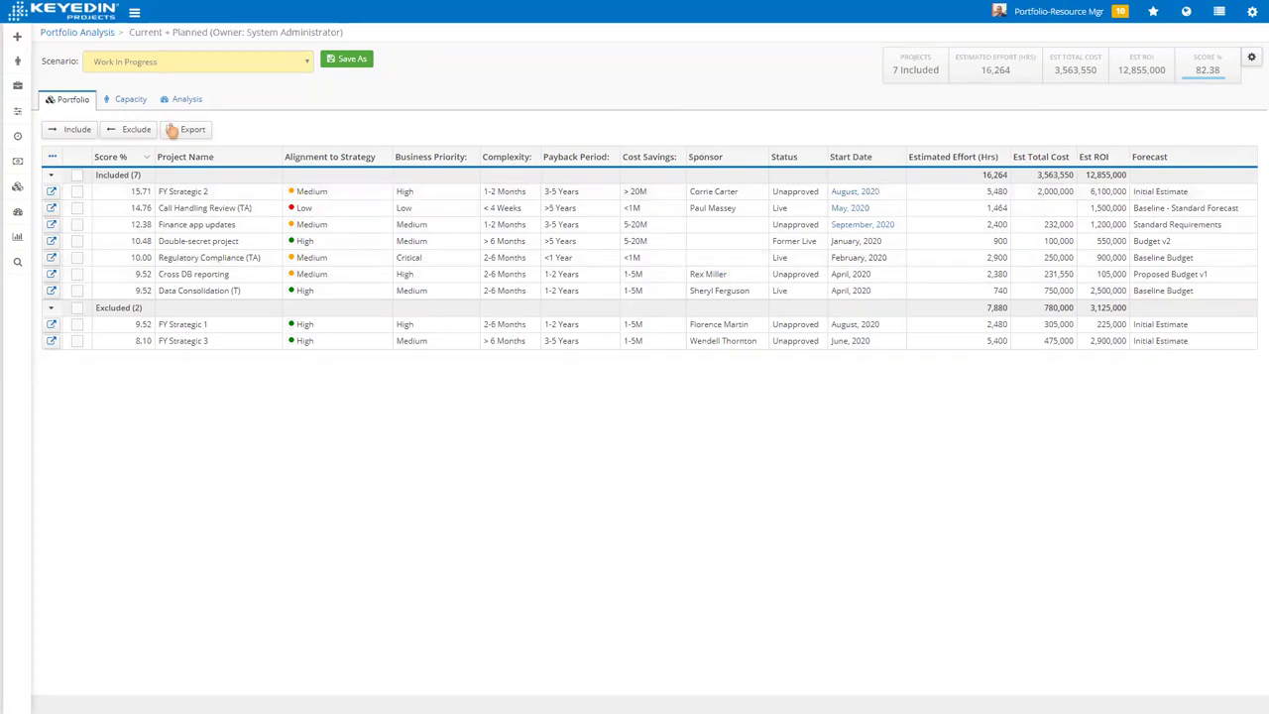
- Review capacity by role for the Work In Progress scenario and check it against the Base Version scenario
{"action": "left_click", "coordinate": [130, 99]}
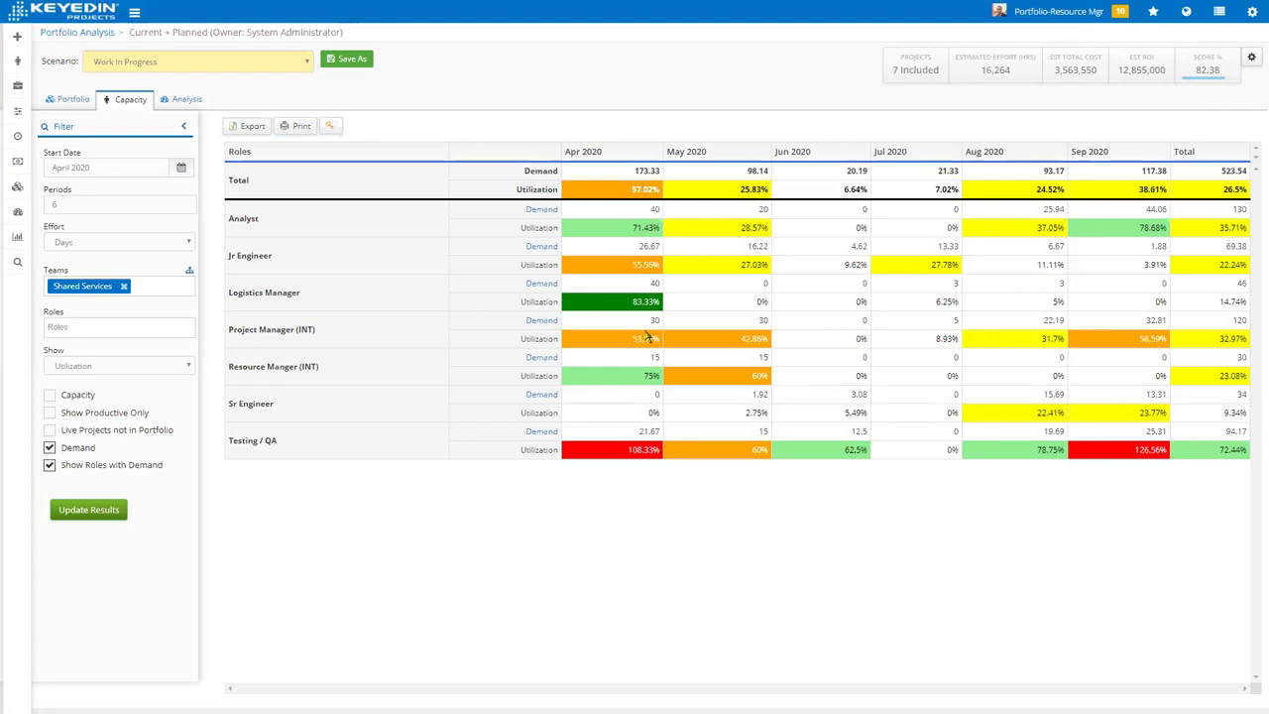
{"action": "left_click", "coordinate": [143, 66]}
{"action": "left_click", "coordinate": [150, 78]}
{"action": "left_click", "coordinate": [152, 65]}
{"action": "left_click", "coordinate": [153, 87]}
- Return to the portfolio's scenario list and compare the Base Version and Work In Progress scenarios side by side
{"action": "left_click", "coordinate": [66, 101]}
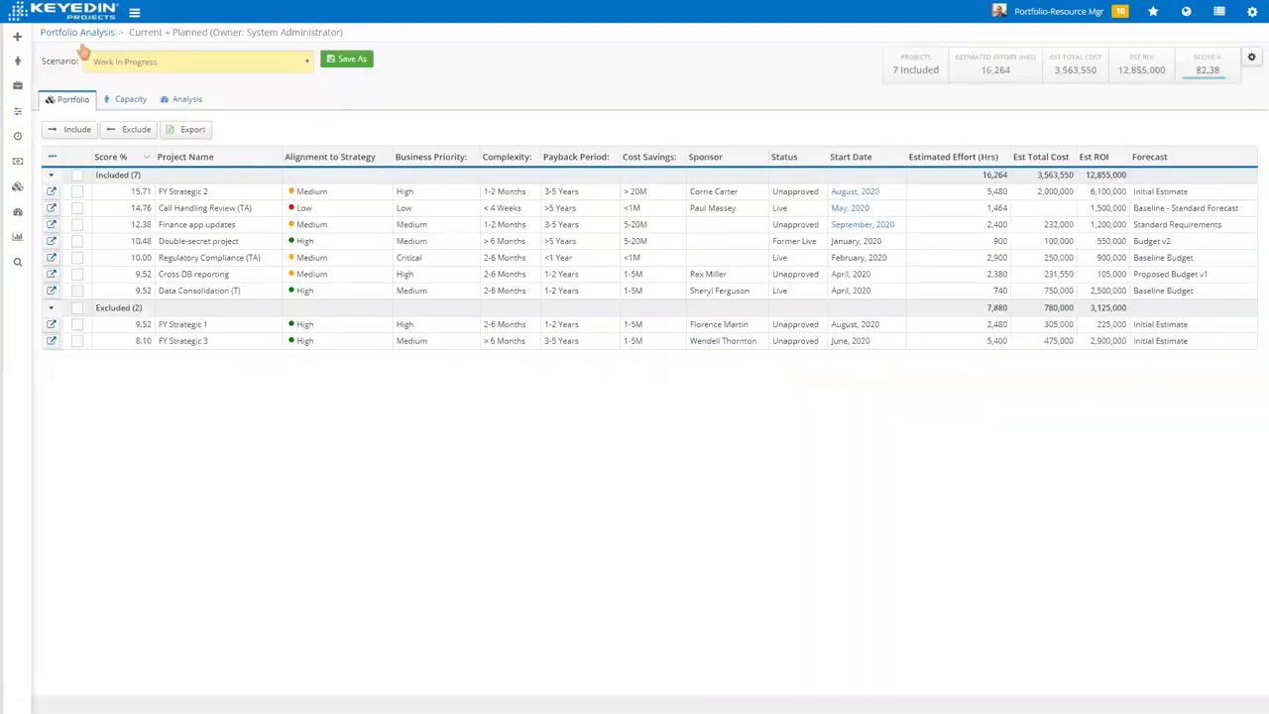
{"action": "left_click", "coordinate": [78, 33]}
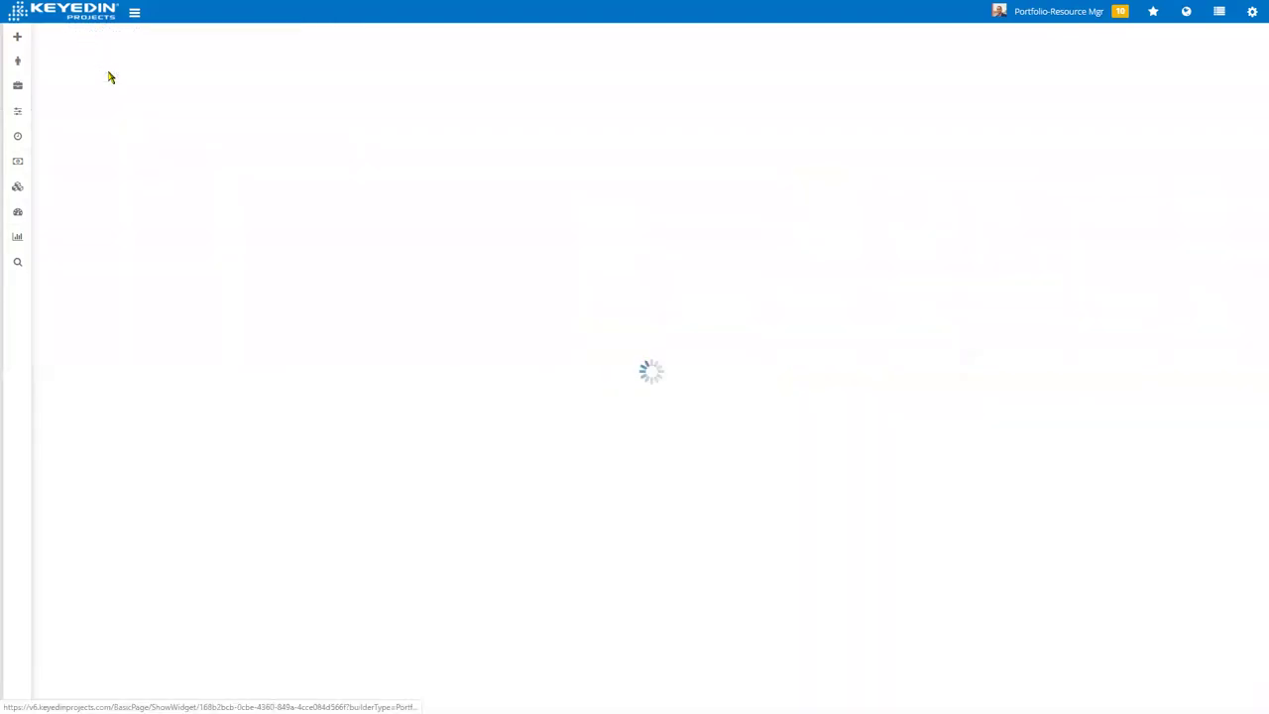
{"action": "left_click", "coordinate": [66, 121]}
{"action": "left_click", "coordinate": [65, 137]}
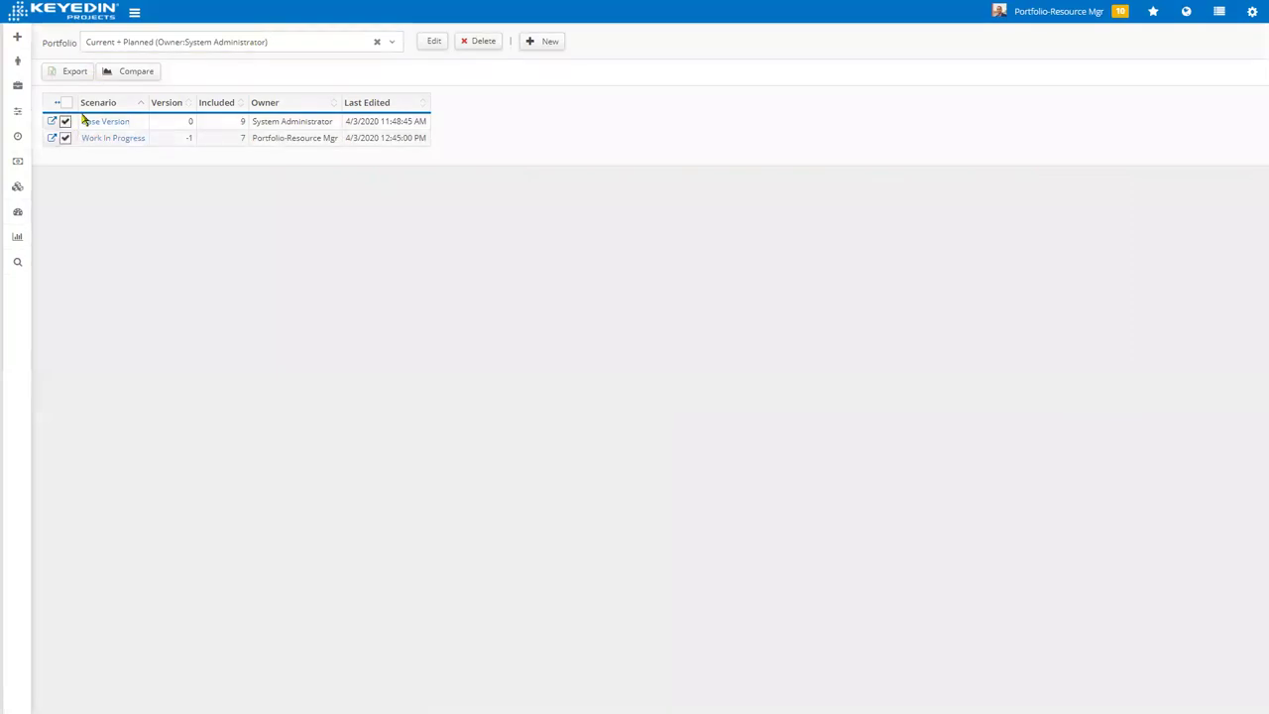
{"action": "left_click", "coordinate": [126, 75]}
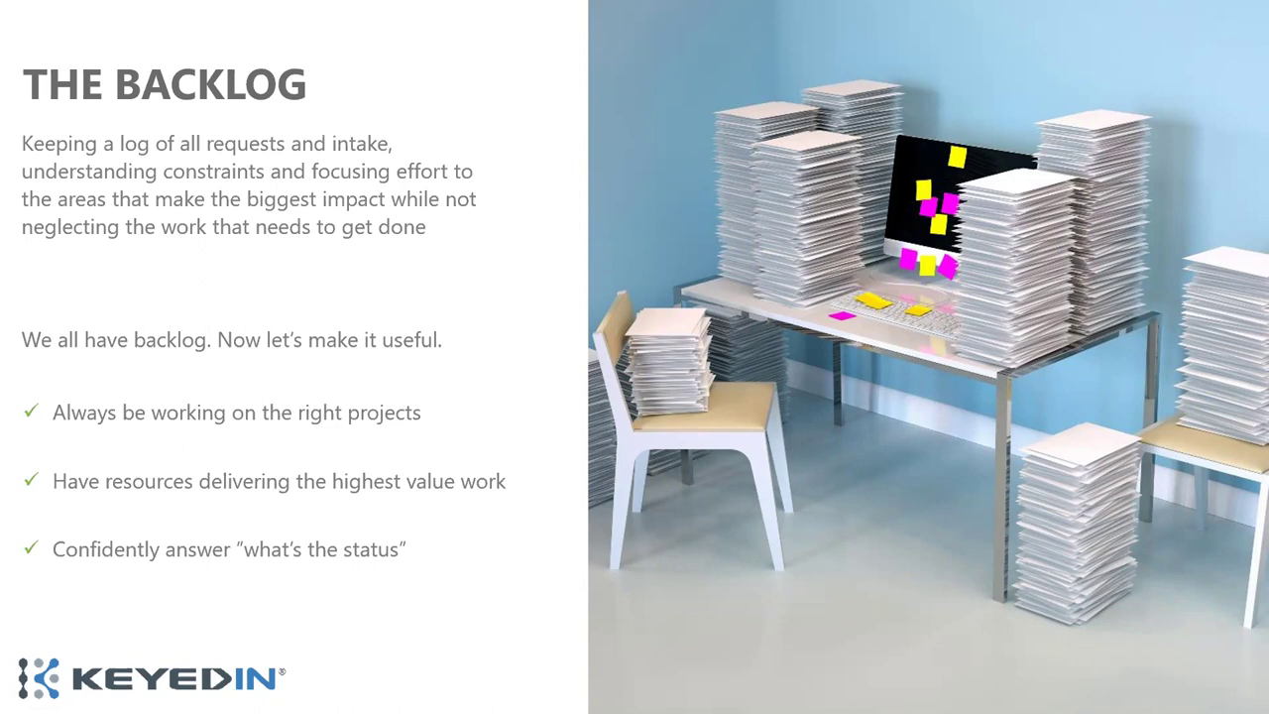
- Switch from the slide show back to KeyedIn Projects and open the capacity view of the Base Version scenario
{"action": "key", "text": "super+Tab"}
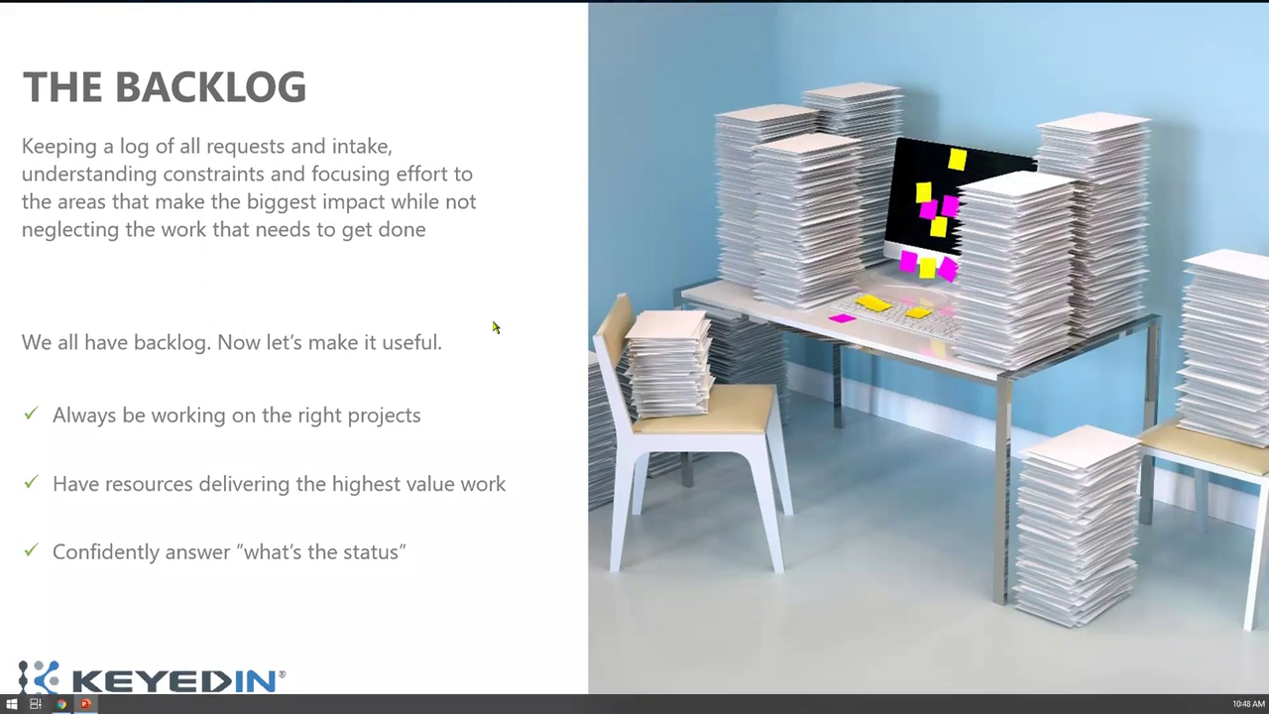
{"action": "key", "text": "Return"}
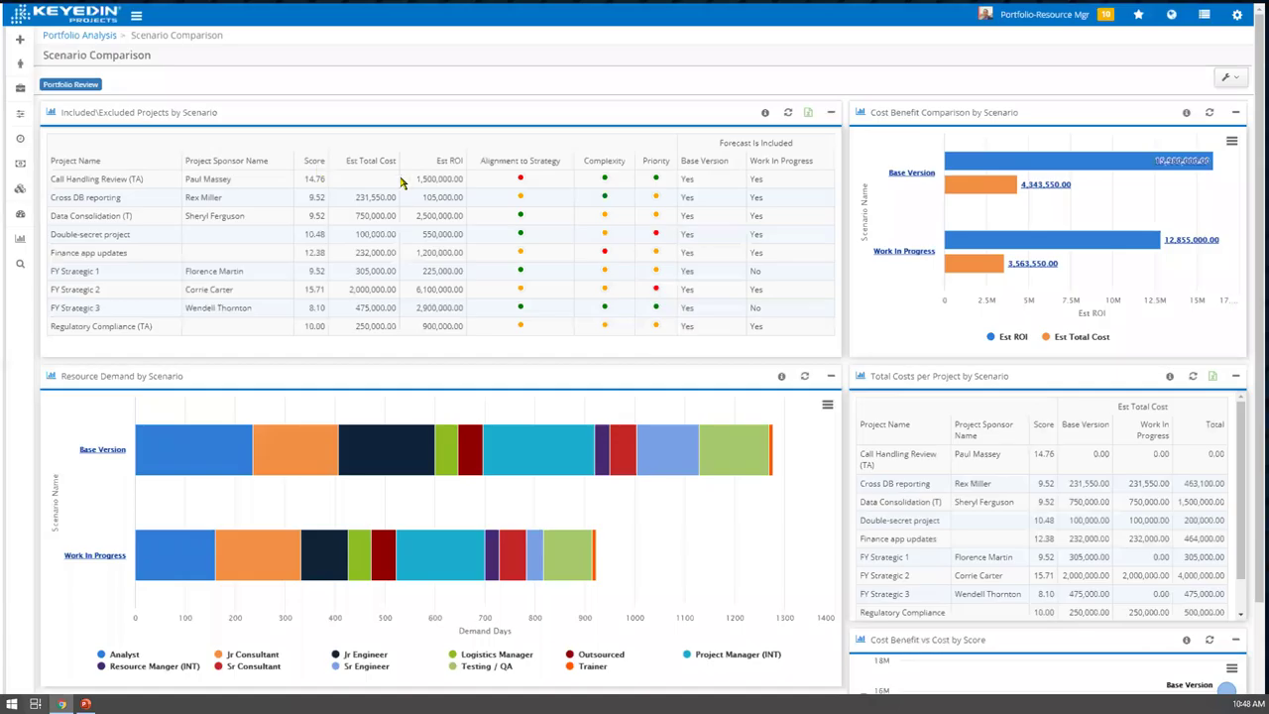
{"action": "left_click", "coordinate": [62, 37]}
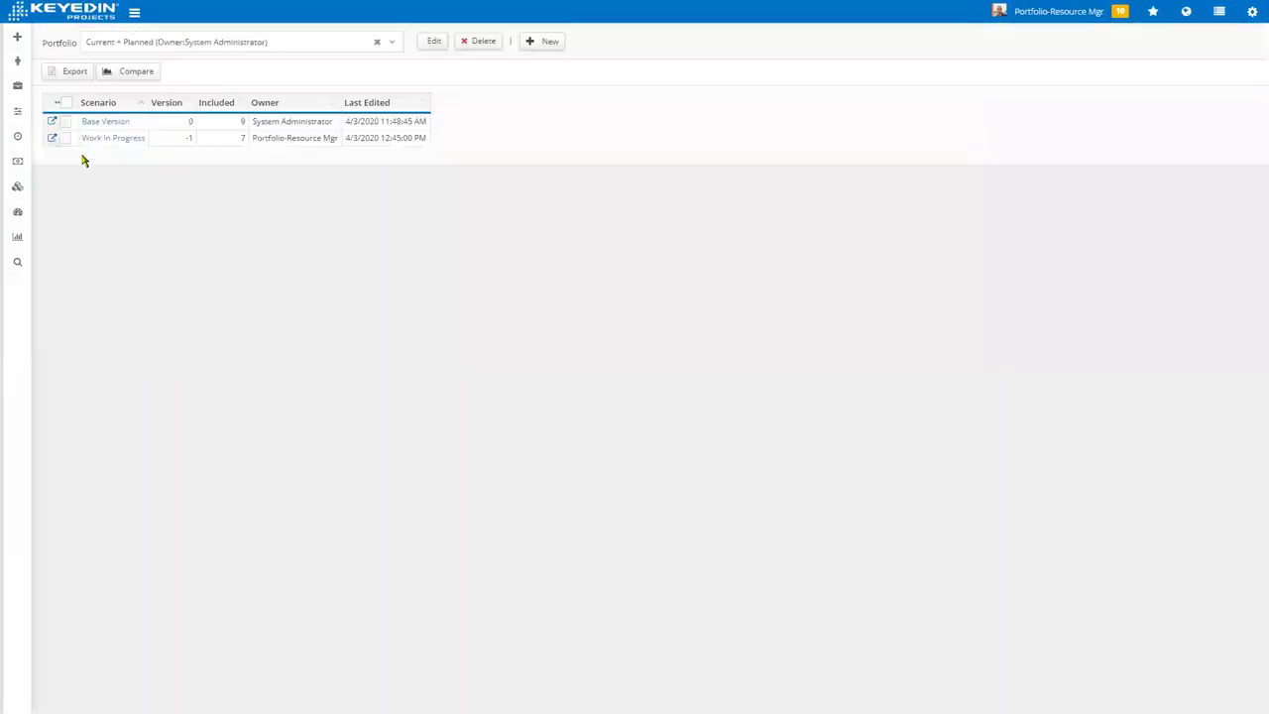
{"action": "left_click", "coordinate": [104, 131]}
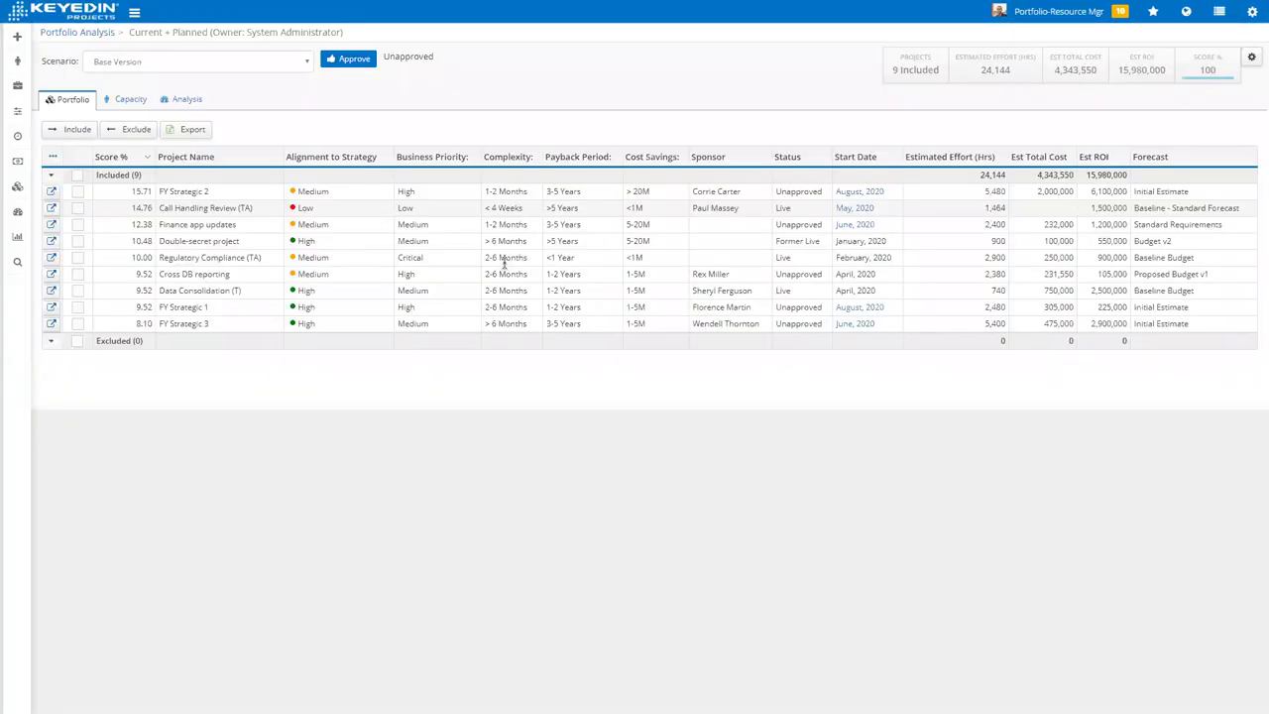
{"action": "left_click", "coordinate": [130, 100]}
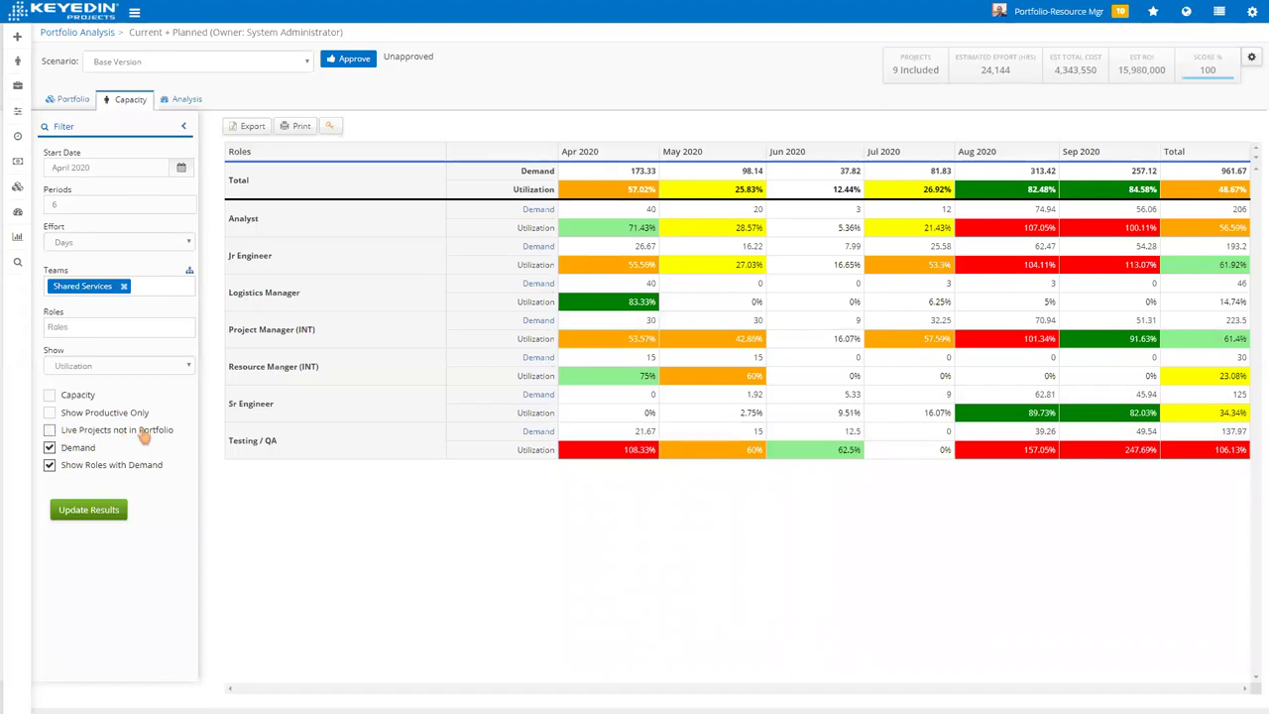
- Include live projects not in the portfolio in the capacity results and display them for the Work In Progress scenario
{"action": "left_click", "coordinate": [107, 437]}
{"action": "left_click", "coordinate": [89, 510]}
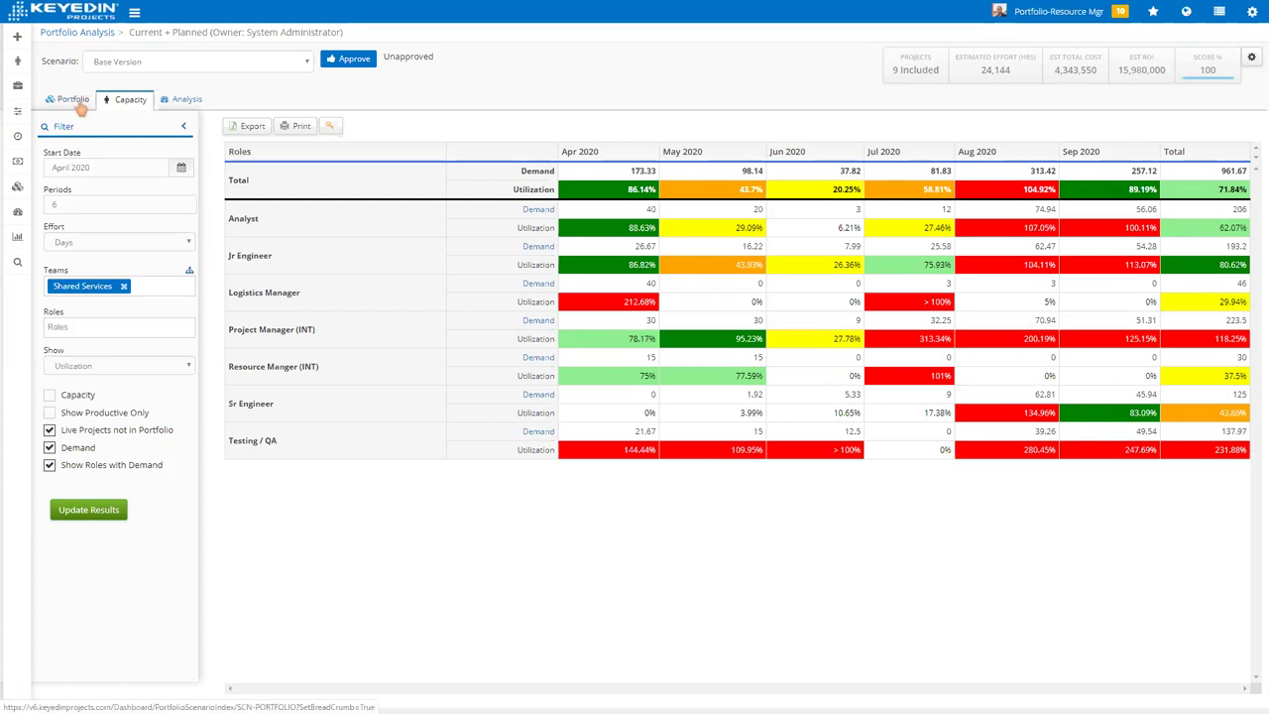
{"action": "left_click", "coordinate": [149, 61]}
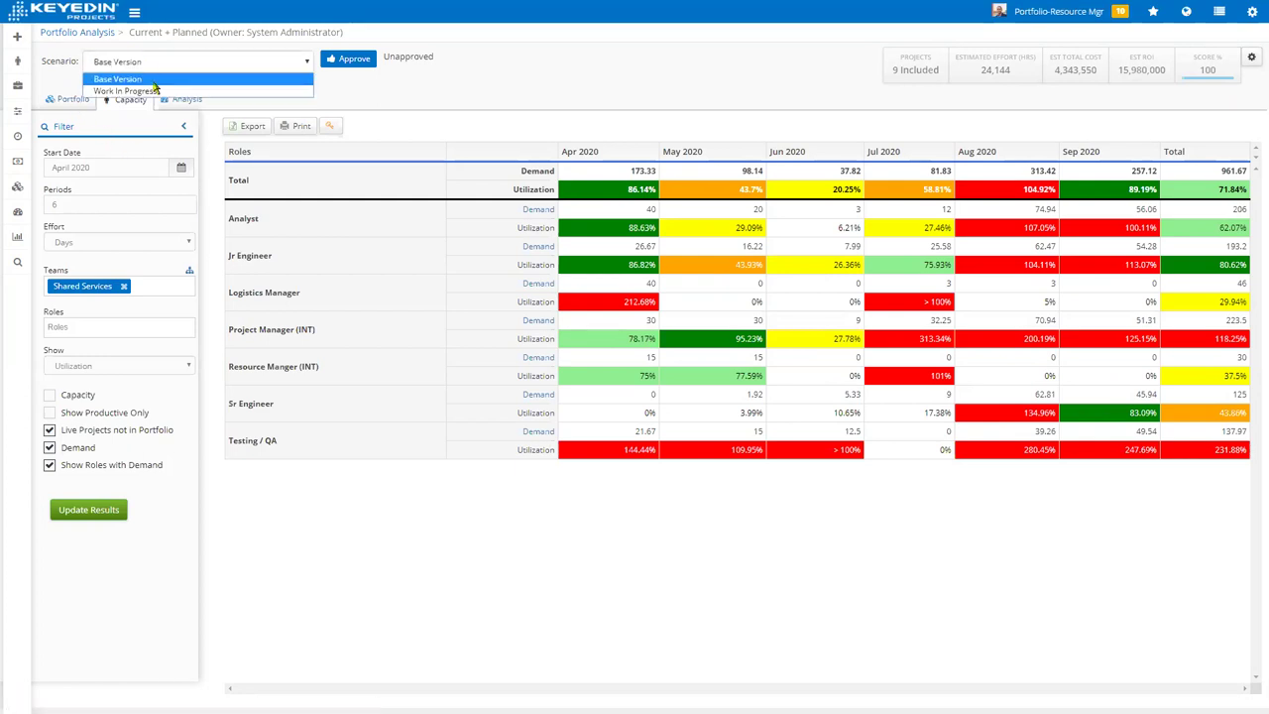
{"action": "left_click", "coordinate": [149, 90]}
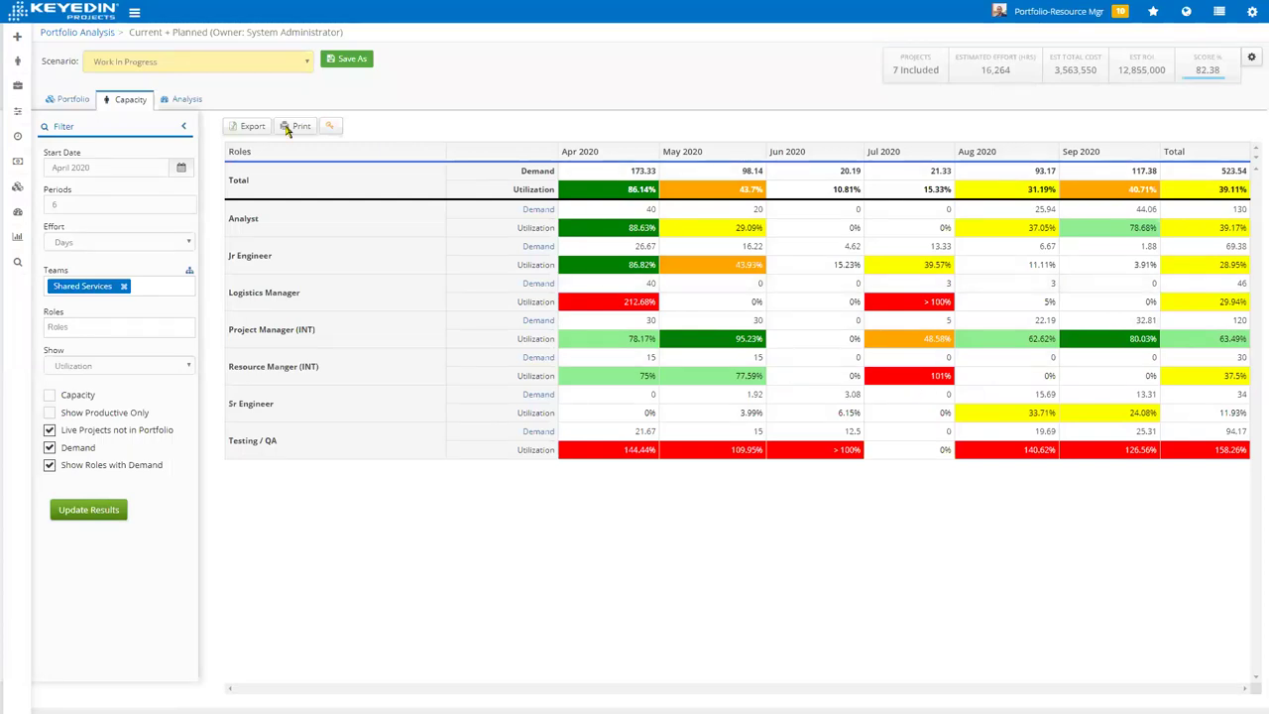
{"action": "key", "text": "super+Tab"}
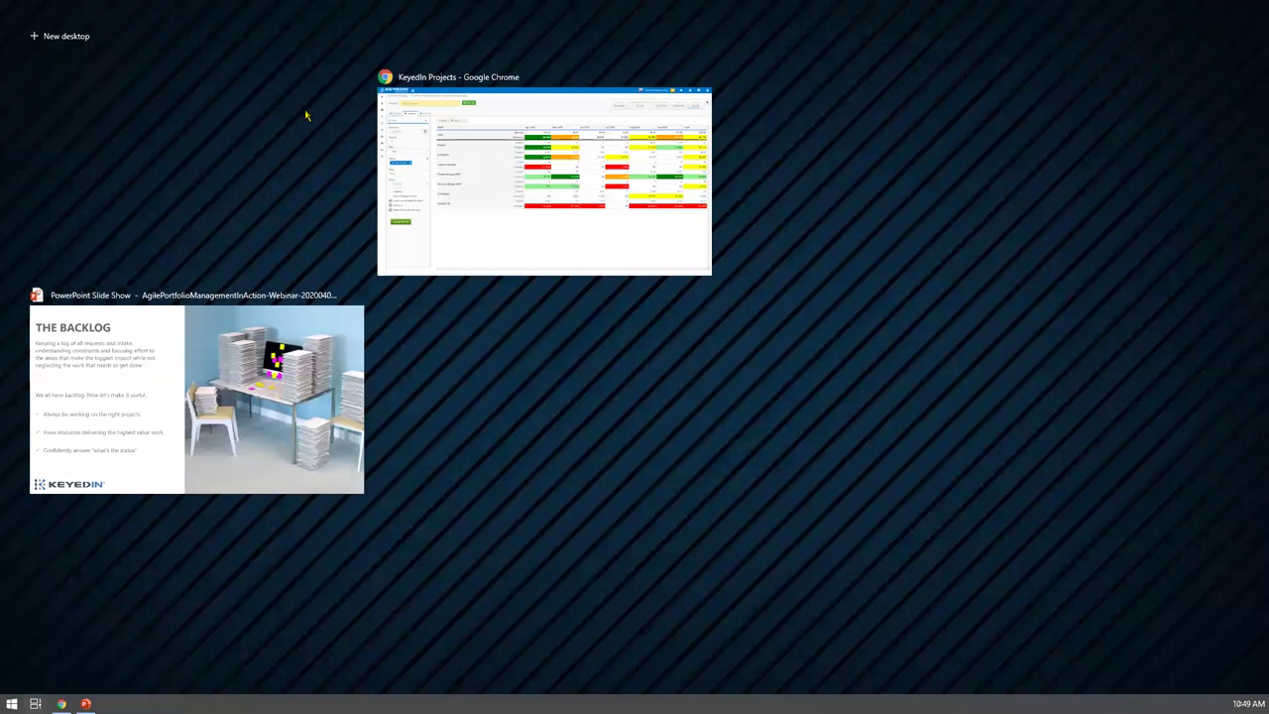
{"action": "left_click", "coordinate": [617, 268]}
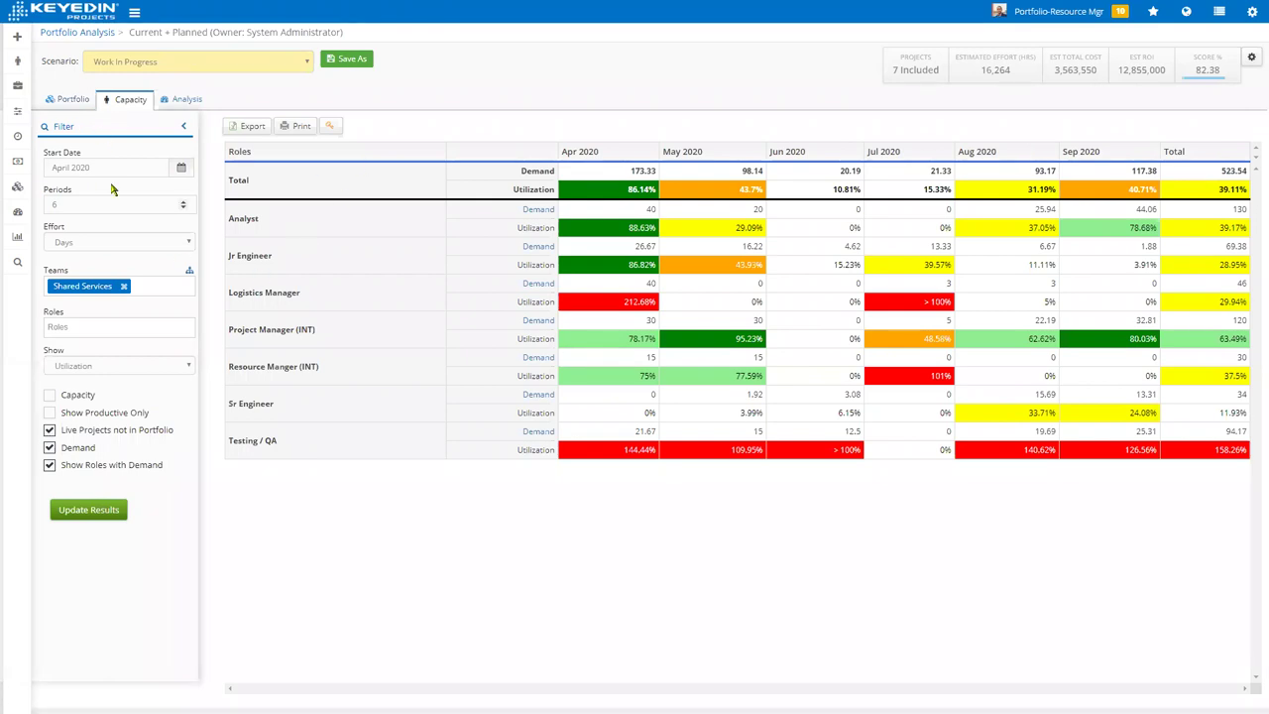
- Open the filtered project list, review the available project filters and choose Infrastructure Projects
{"action": "mouse_move", "coordinate": [18, 189]}
{"action": "left_click", "coordinate": [1187, 11]}
{"action": "left_click", "coordinate": [1139, 63]}
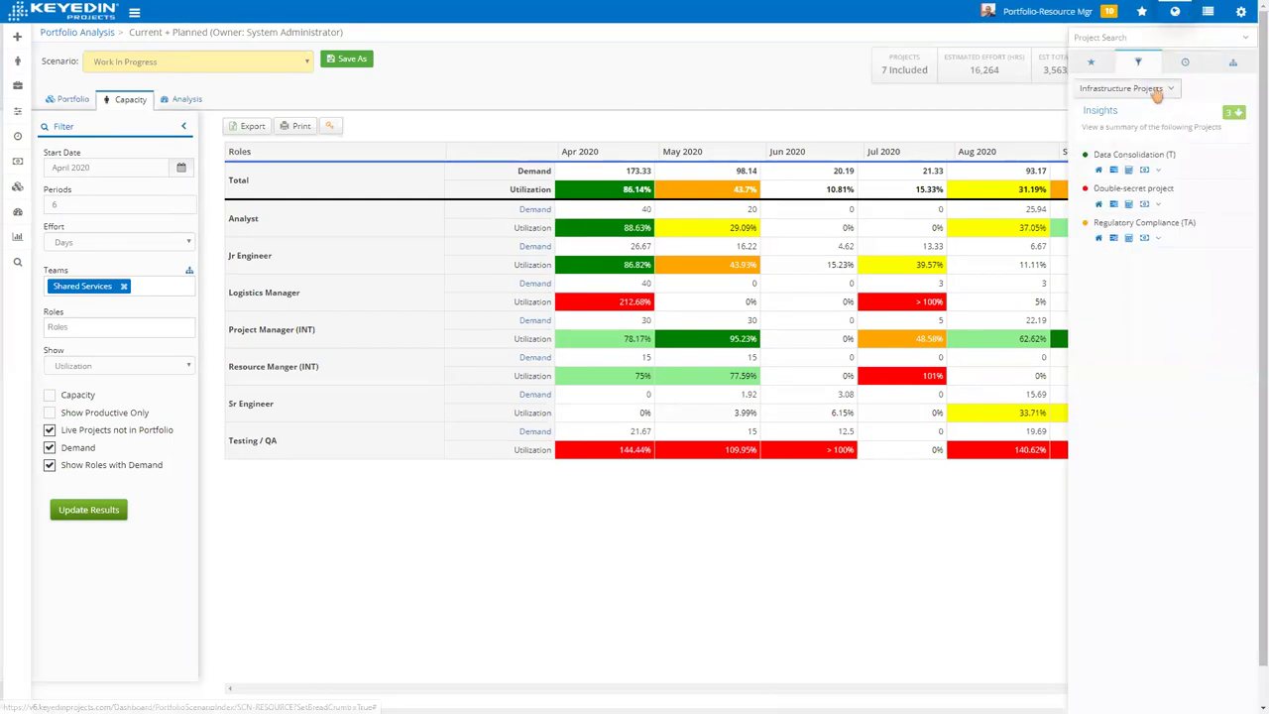
{"action": "left_click", "coordinate": [1155, 88]}
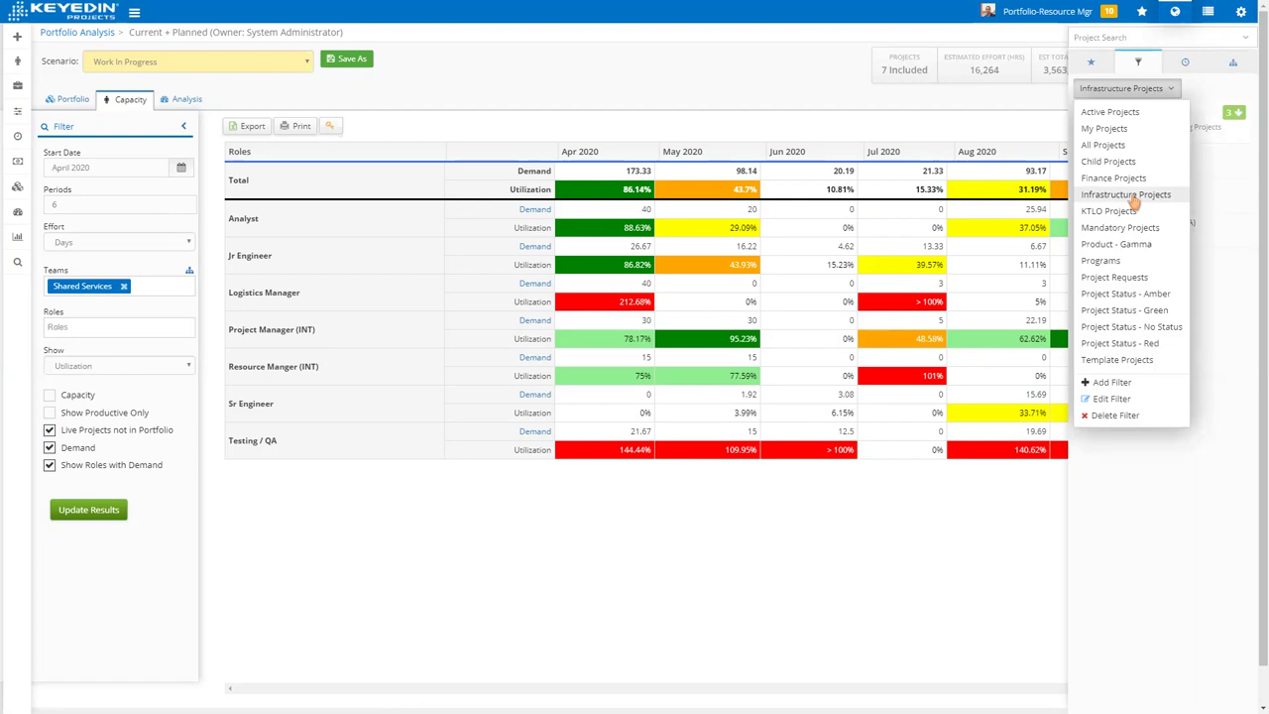
{"action": "left_click", "coordinate": [1173, 92]}
{"action": "left_click", "coordinate": [1149, 92]}
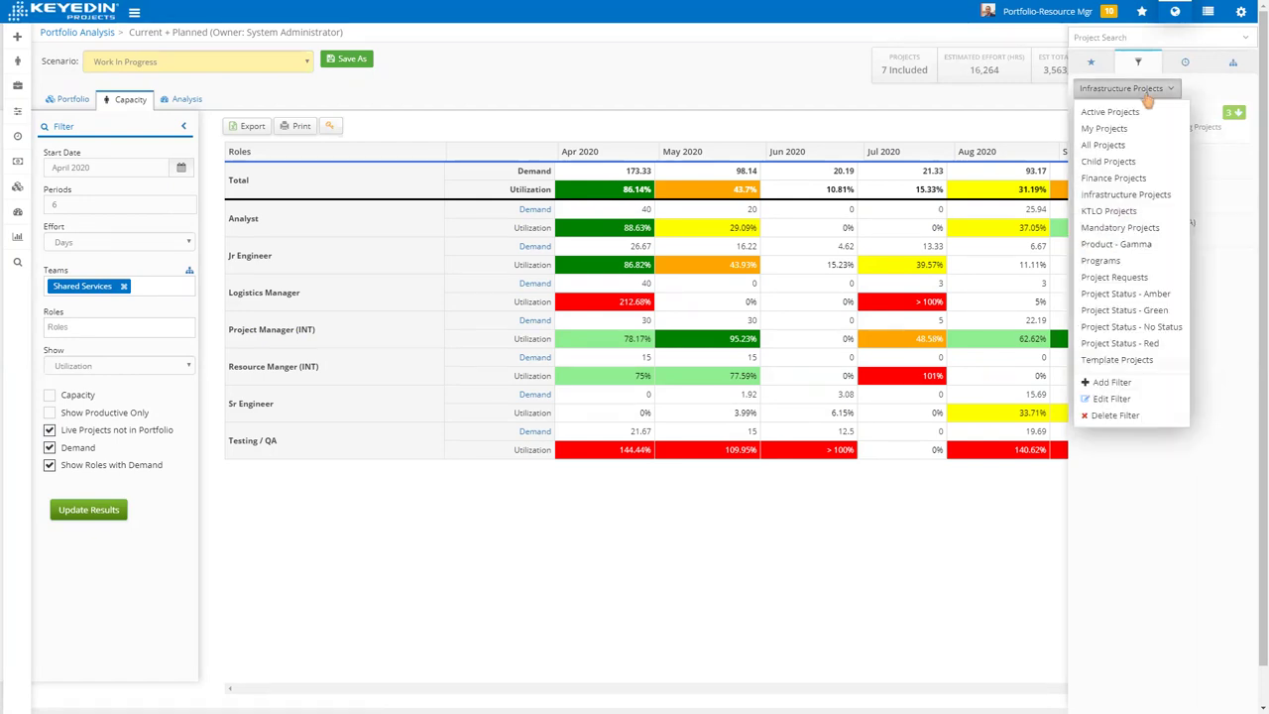
{"action": "left_click", "coordinate": [1120, 196]}
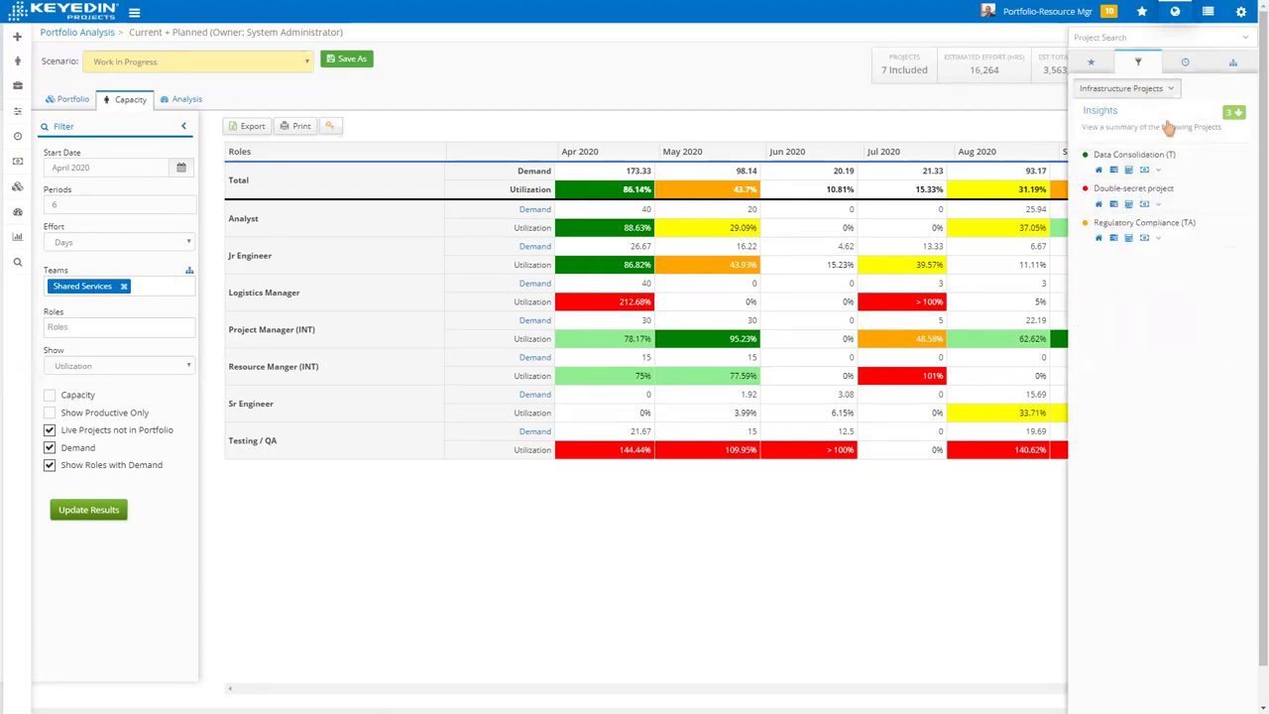
- Filter the project list by Product - Gamma and open the Insights summary for those projects
{"action": "left_click", "coordinate": [1135, 91]}
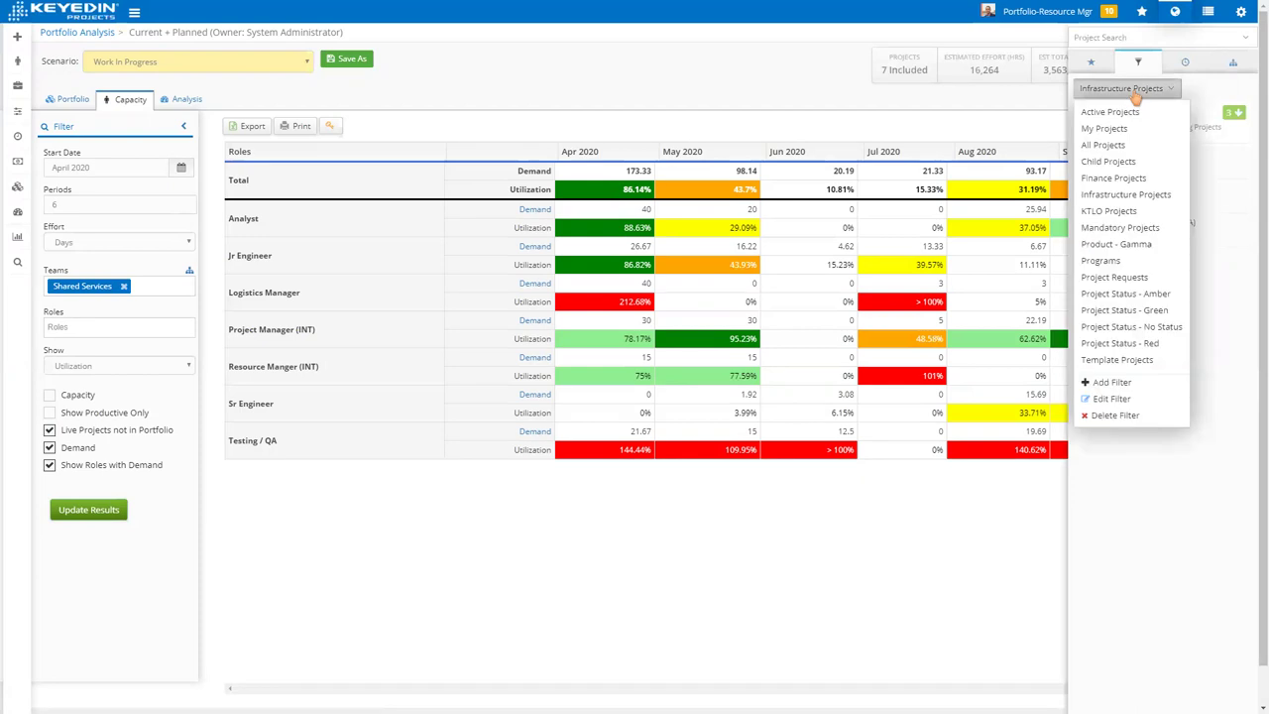
{"action": "left_click", "coordinate": [1133, 248]}
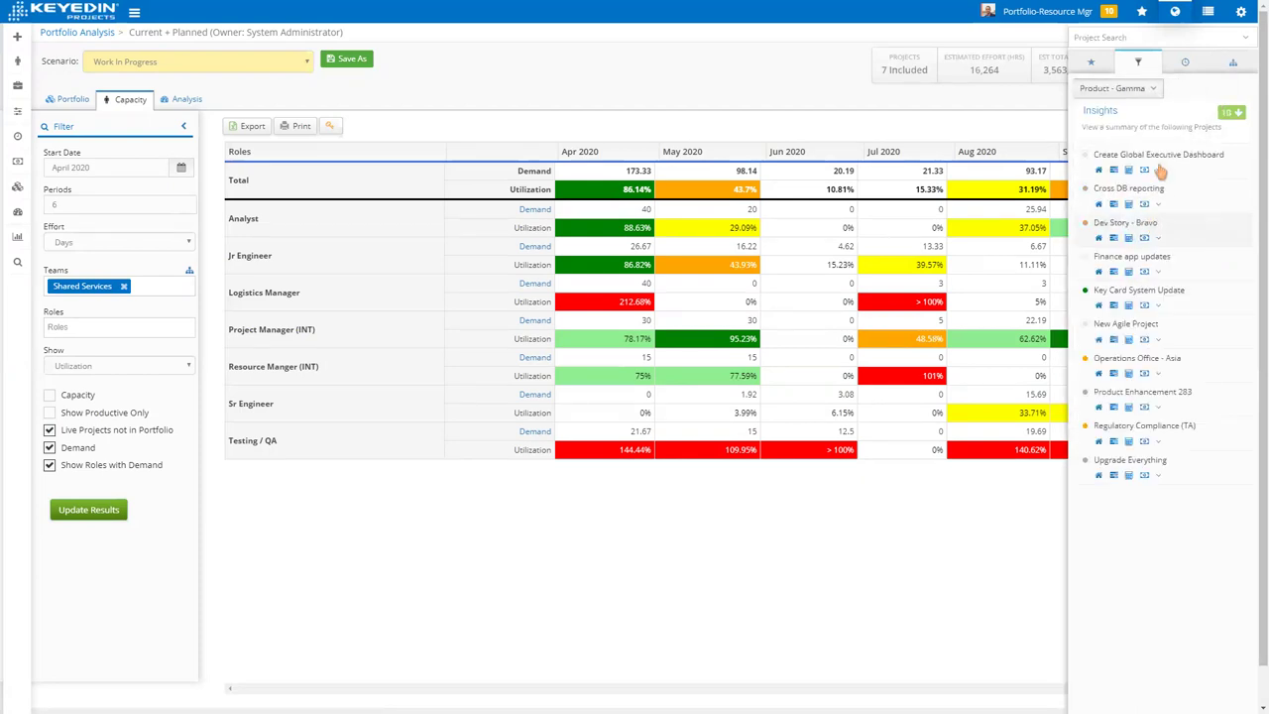
{"action": "left_click", "coordinate": [1100, 110]}
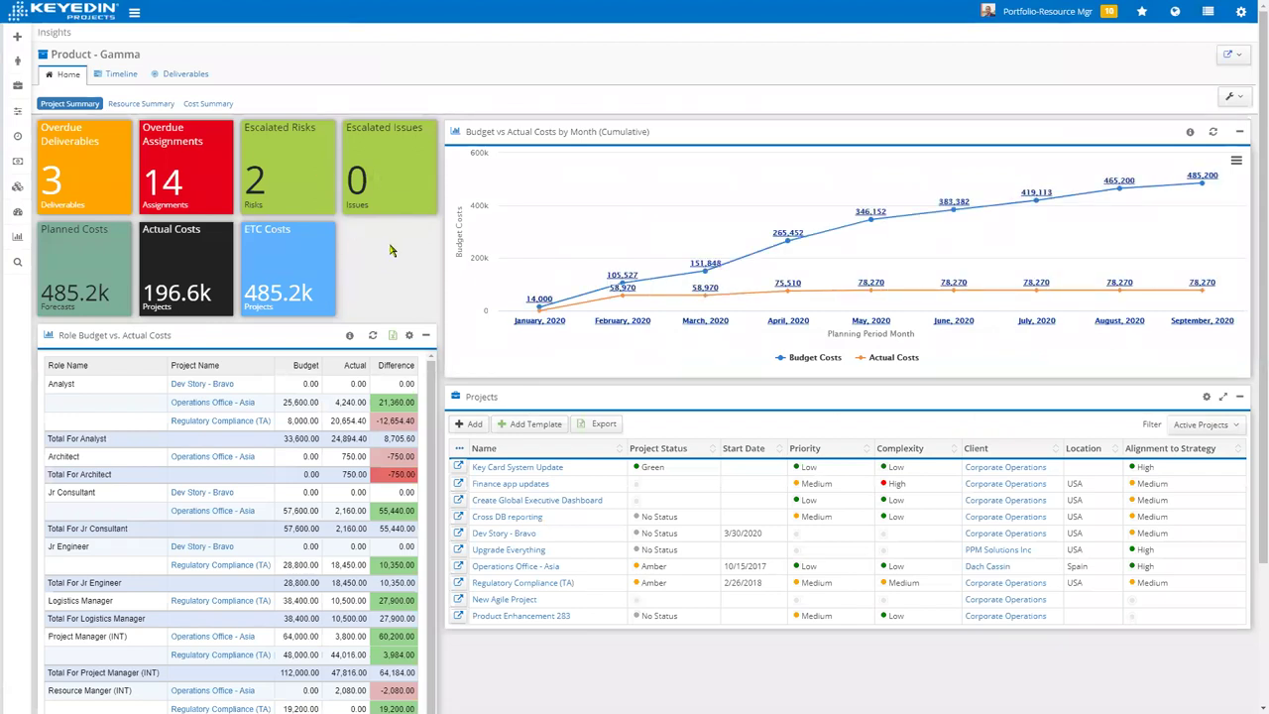
- Examine the timeline and deliverables of the Product - Gamma projects, and return to their Insights home
{"action": "left_click", "coordinate": [117, 76]}
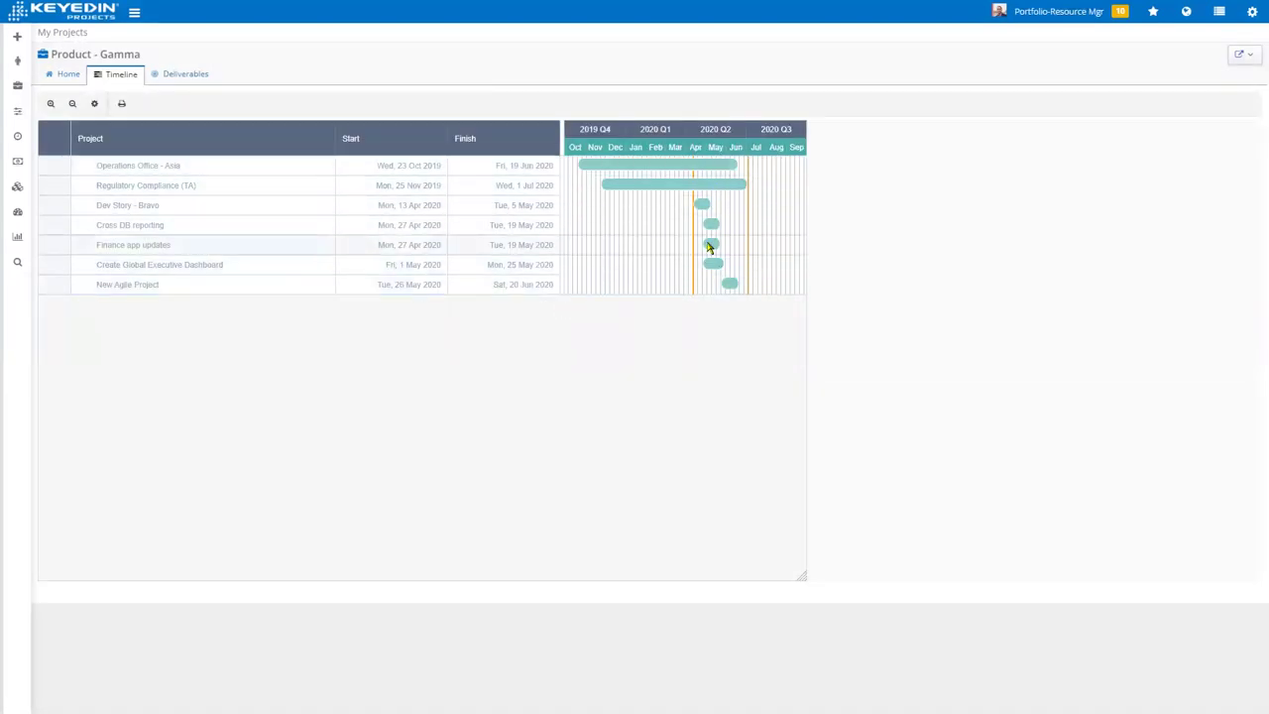
{"action": "left_click", "coordinate": [184, 78]}
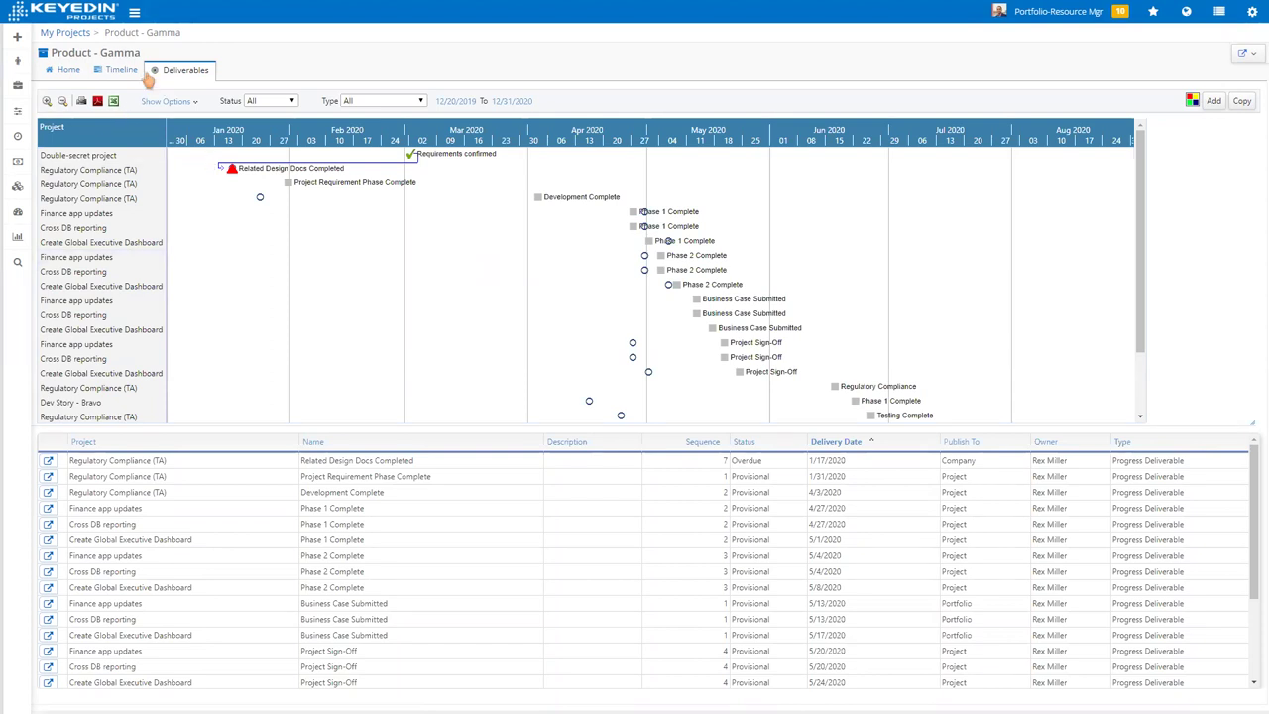
{"action": "left_click", "coordinate": [70, 34]}
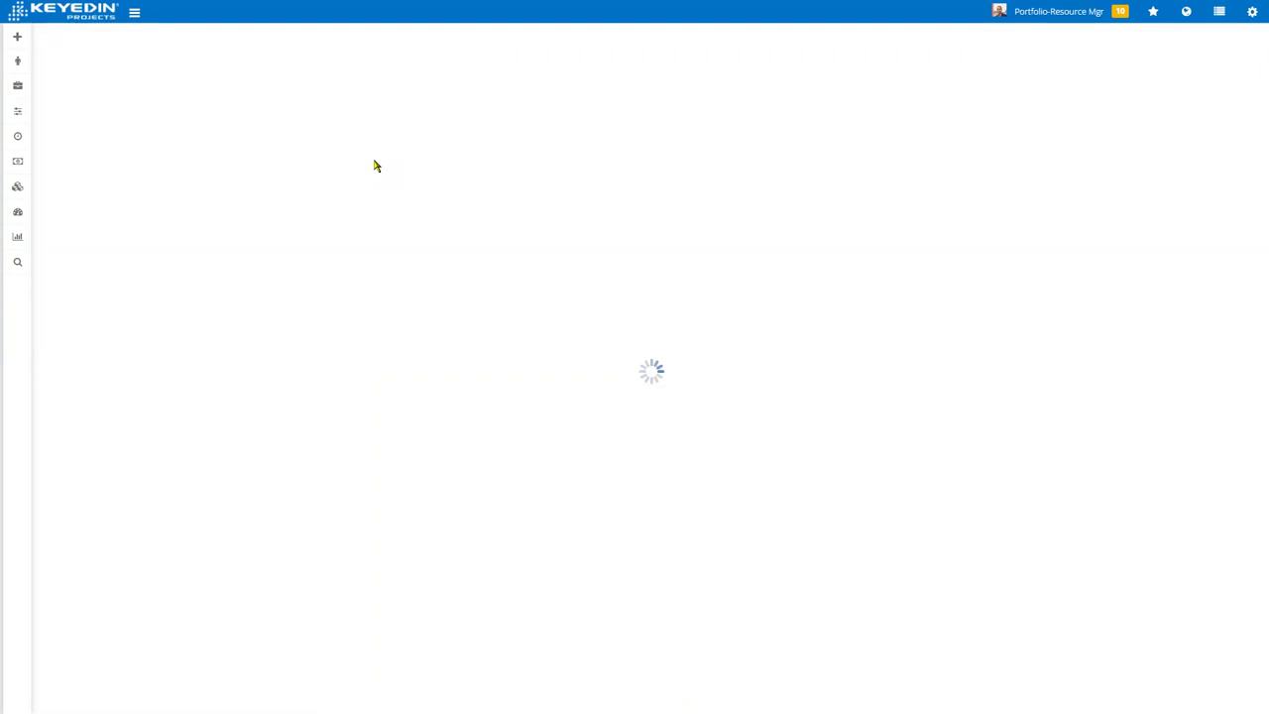
- Switch to the PowerPoint slide show and advance to the Dashboards & Reporting slide
{"action": "key", "text": "super+Tab"}
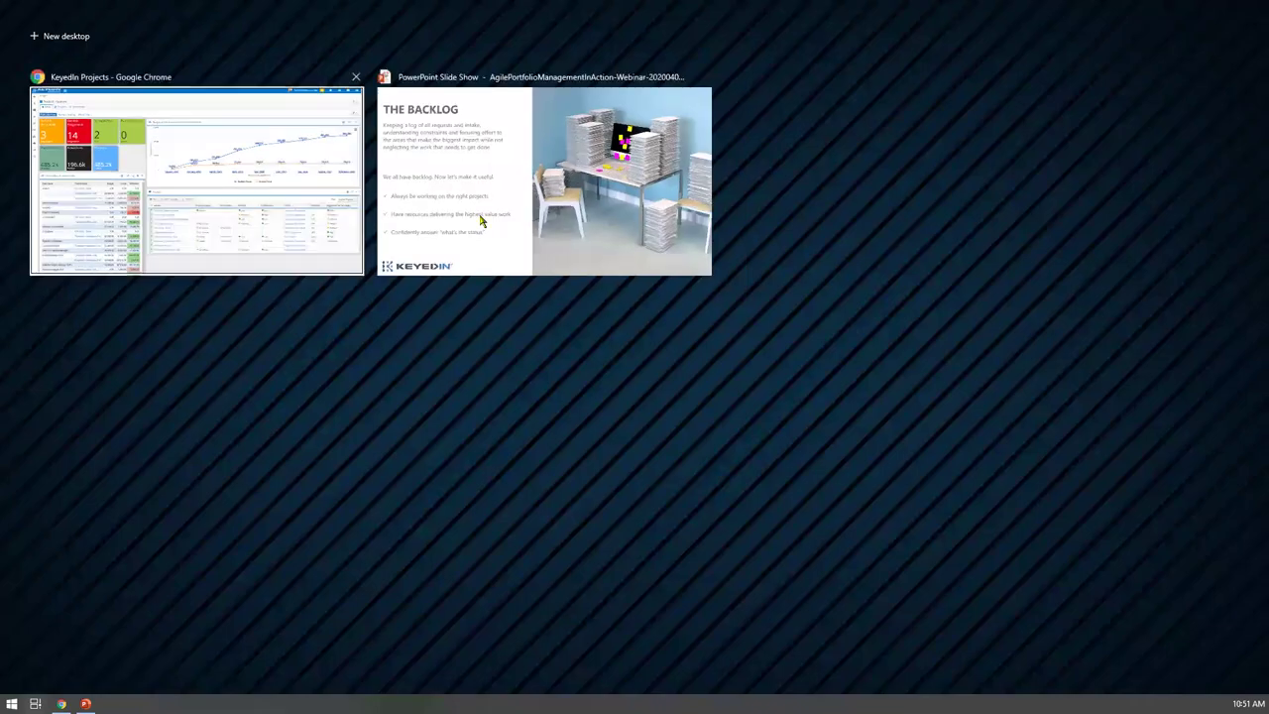
{"action": "left_click", "coordinate": [499, 215]}
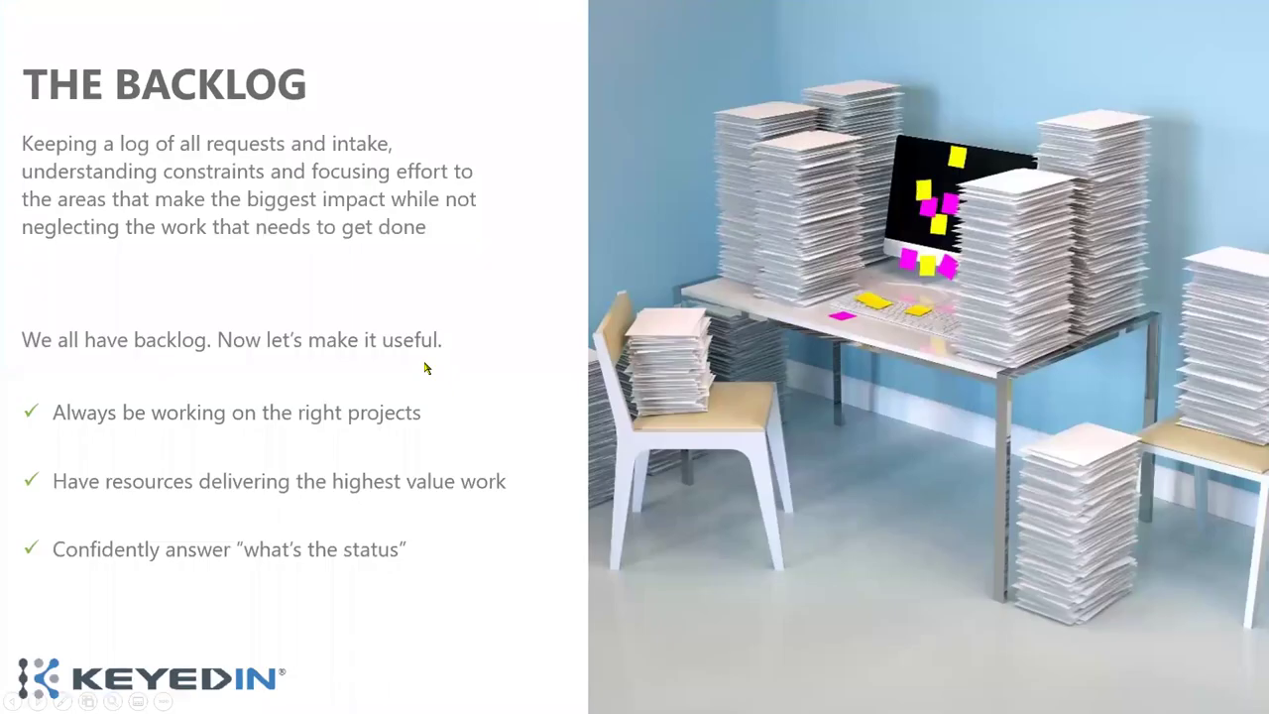
{"action": "left_click", "coordinate": [430, 363]}
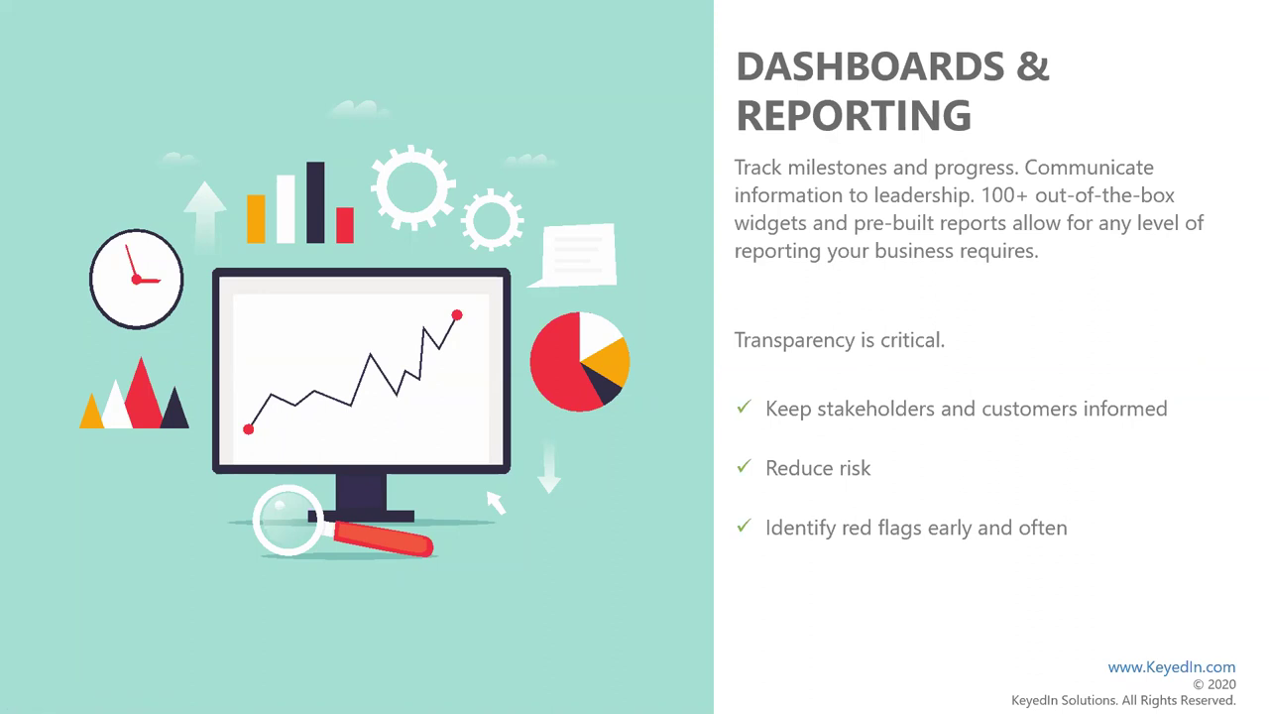
- Switch back to KeyedIn Projects and look through the view configuration options of the Product - Gamma Insights page
{"action": "key", "text": "super+Tab"}
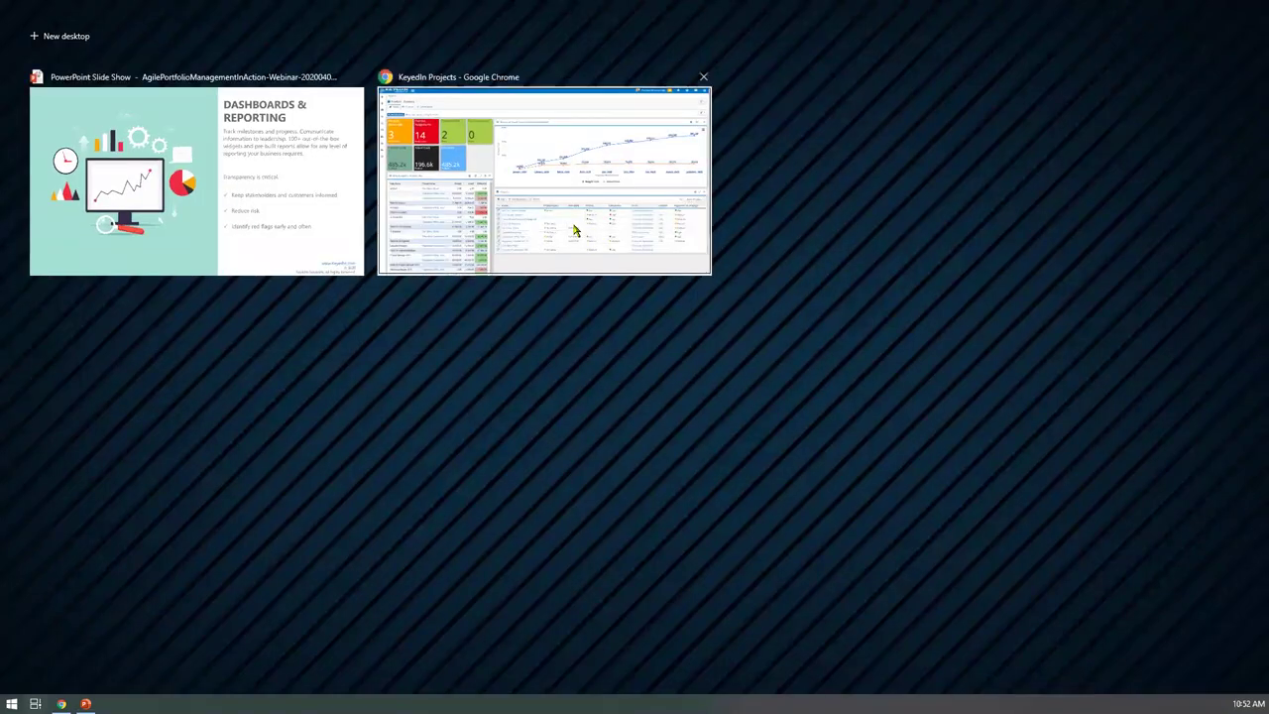
{"action": "left_click", "coordinate": [503, 188]}
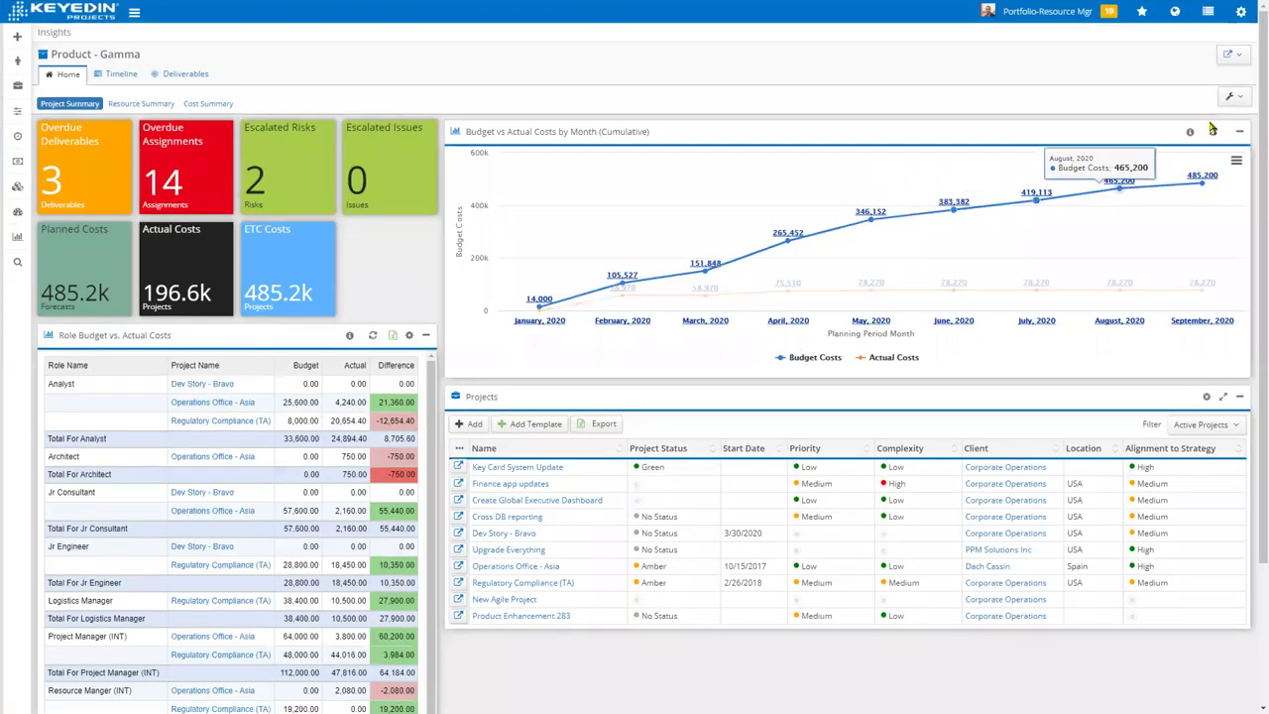
{"action": "left_click", "coordinate": [1232, 96]}
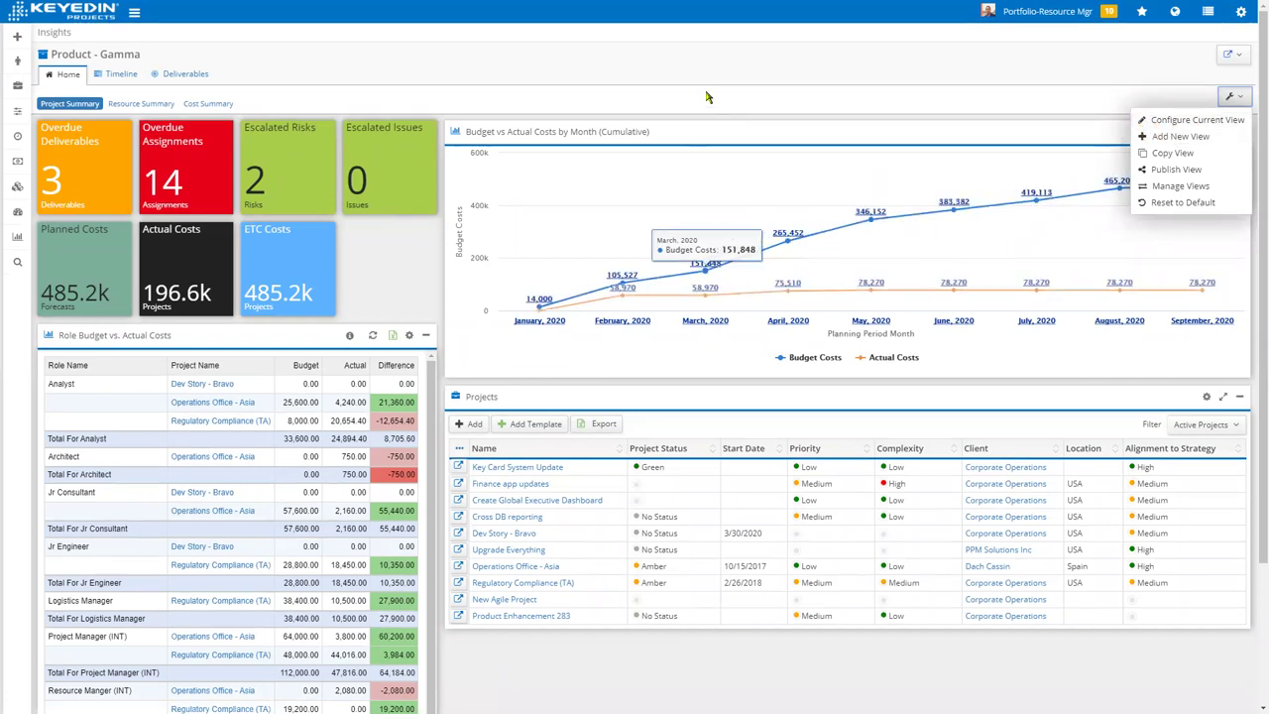
{"action": "left_click", "coordinate": [759, 96]}
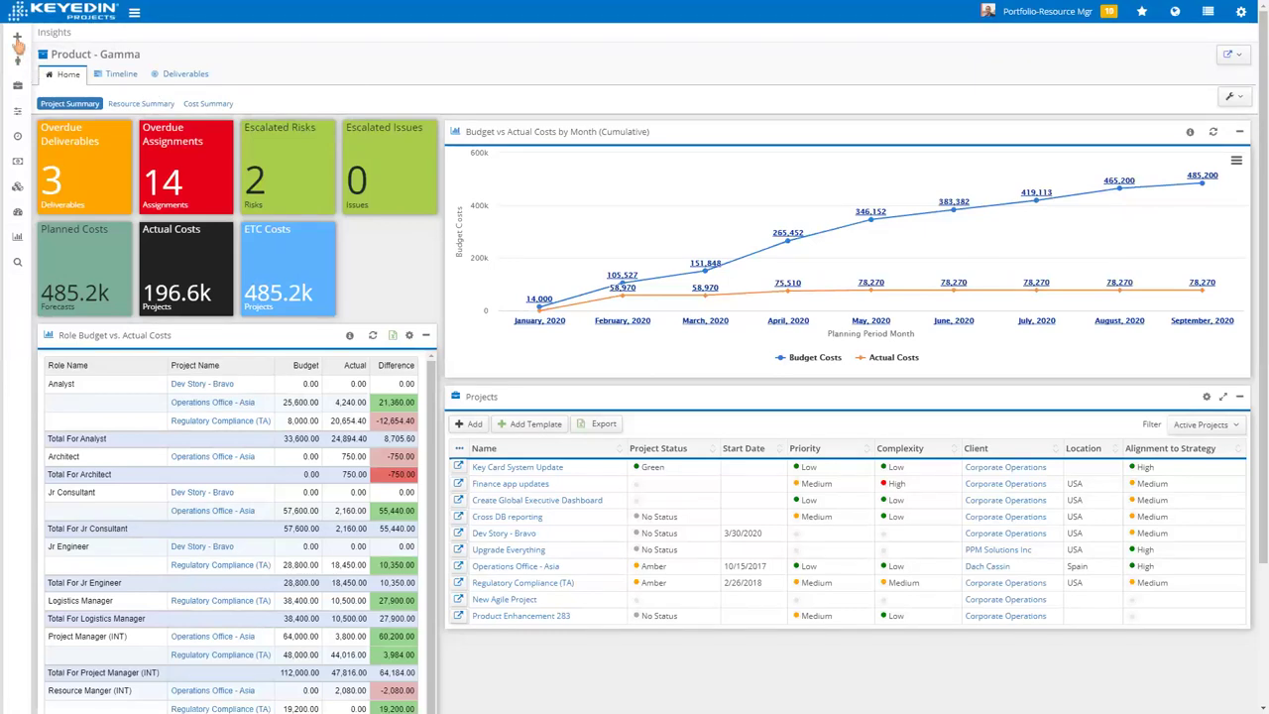
- Create a new dashboard named APM
{"action": "left_click", "coordinate": [18, 39]}
{"action": "left_click", "coordinate": [71, 113]}
{"action": "left_click", "coordinate": [562, 77]}
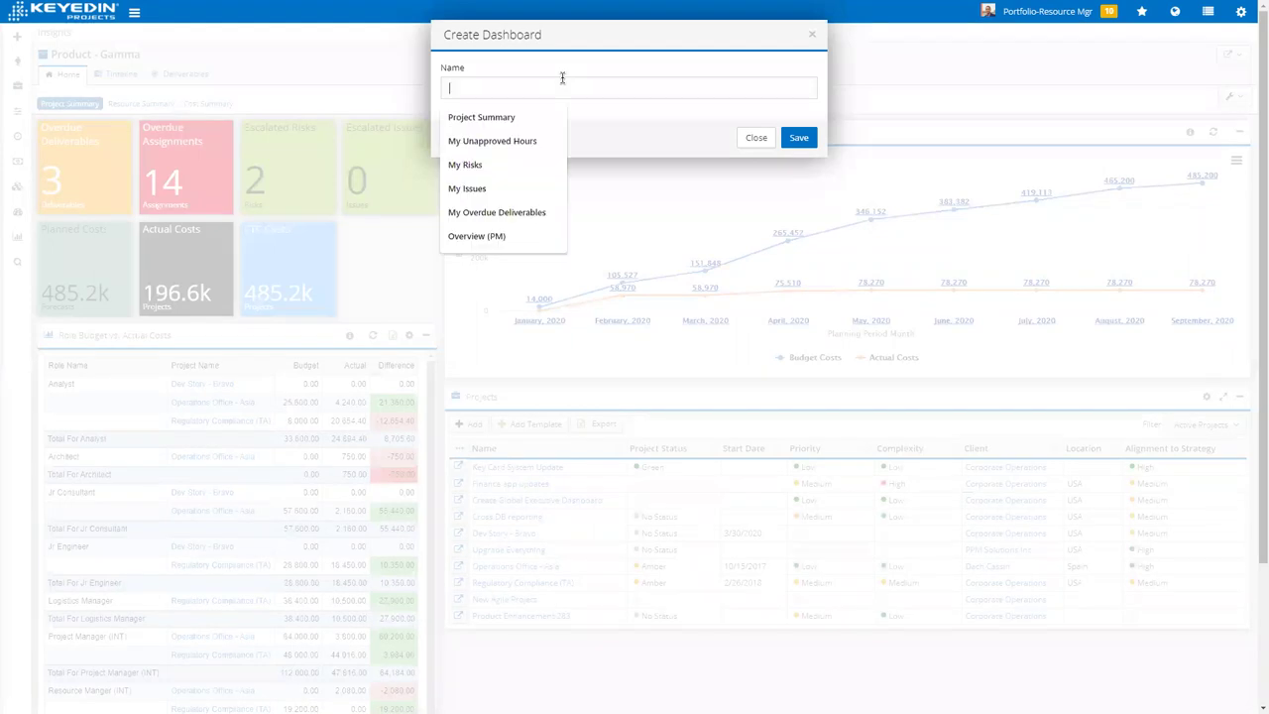
{"action": "type", "text": "APM"}
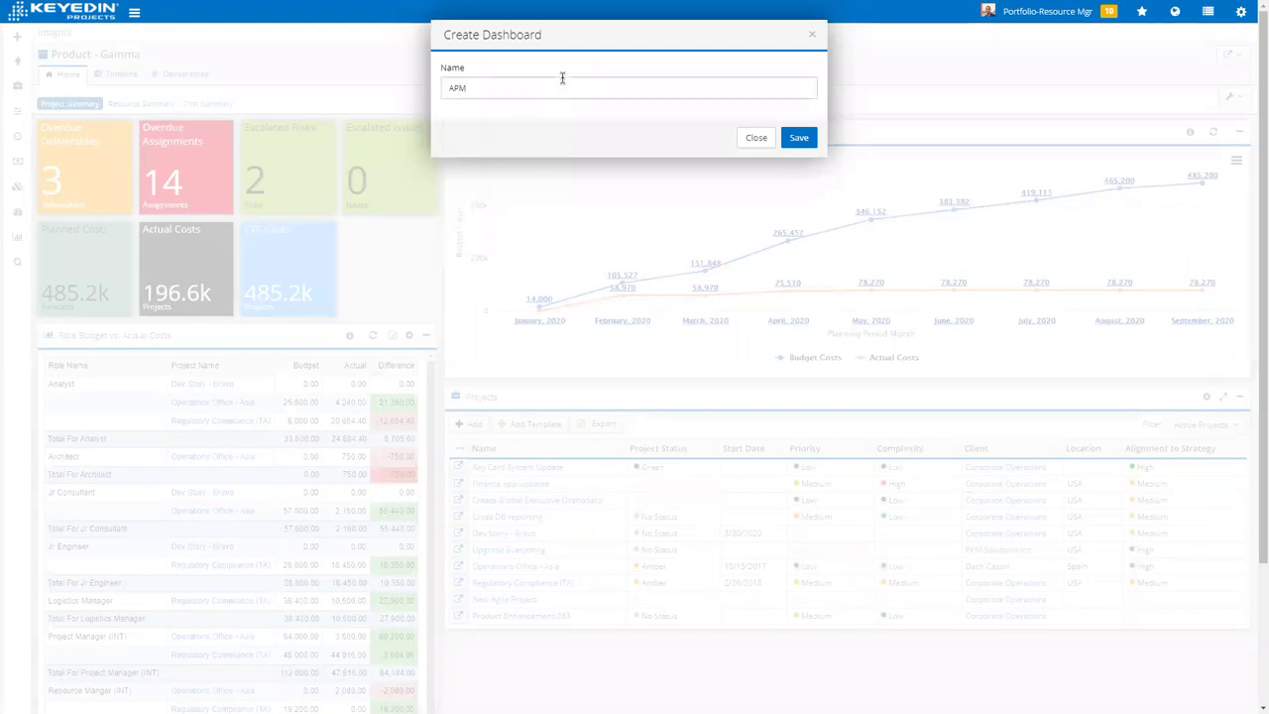
{"action": "left_click", "coordinate": [799, 138]}
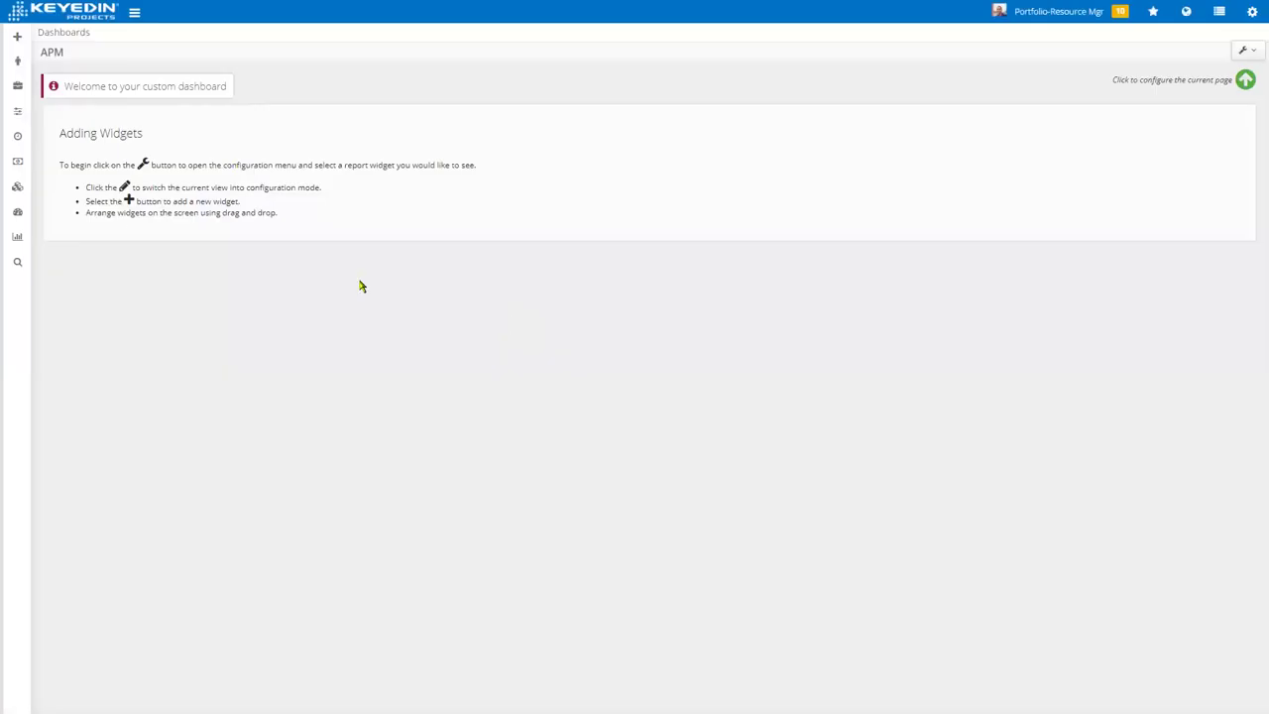
- Configure the APM dashboard with the two-column layout that has a narrow first column and a wide second column
{"action": "left_click", "coordinate": [1243, 50]}
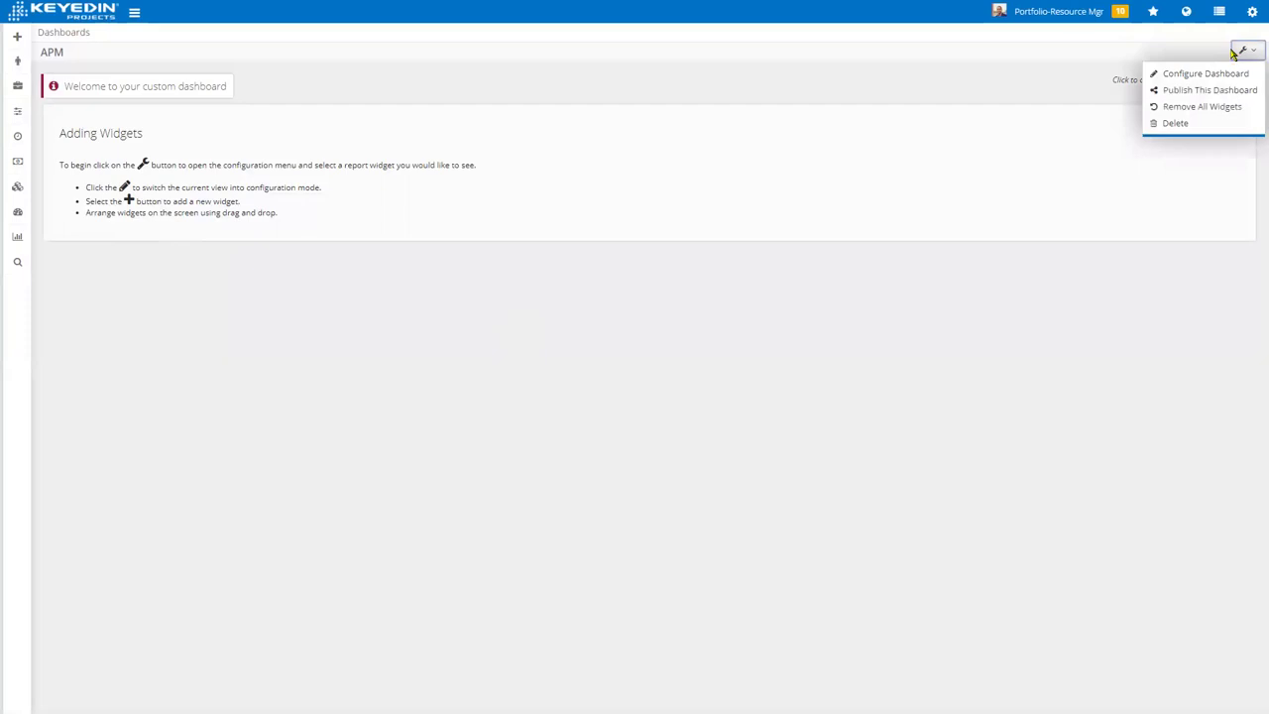
{"action": "left_click", "coordinate": [1197, 75]}
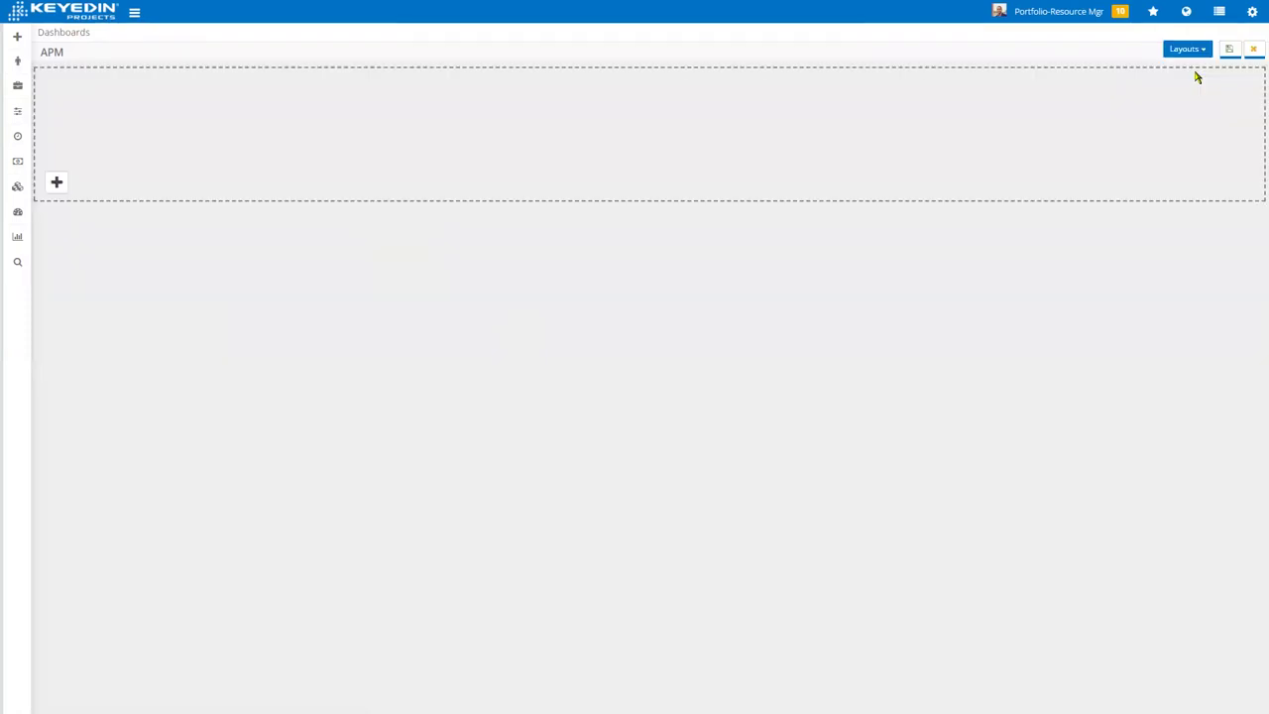
{"action": "left_click", "coordinate": [1195, 55]}
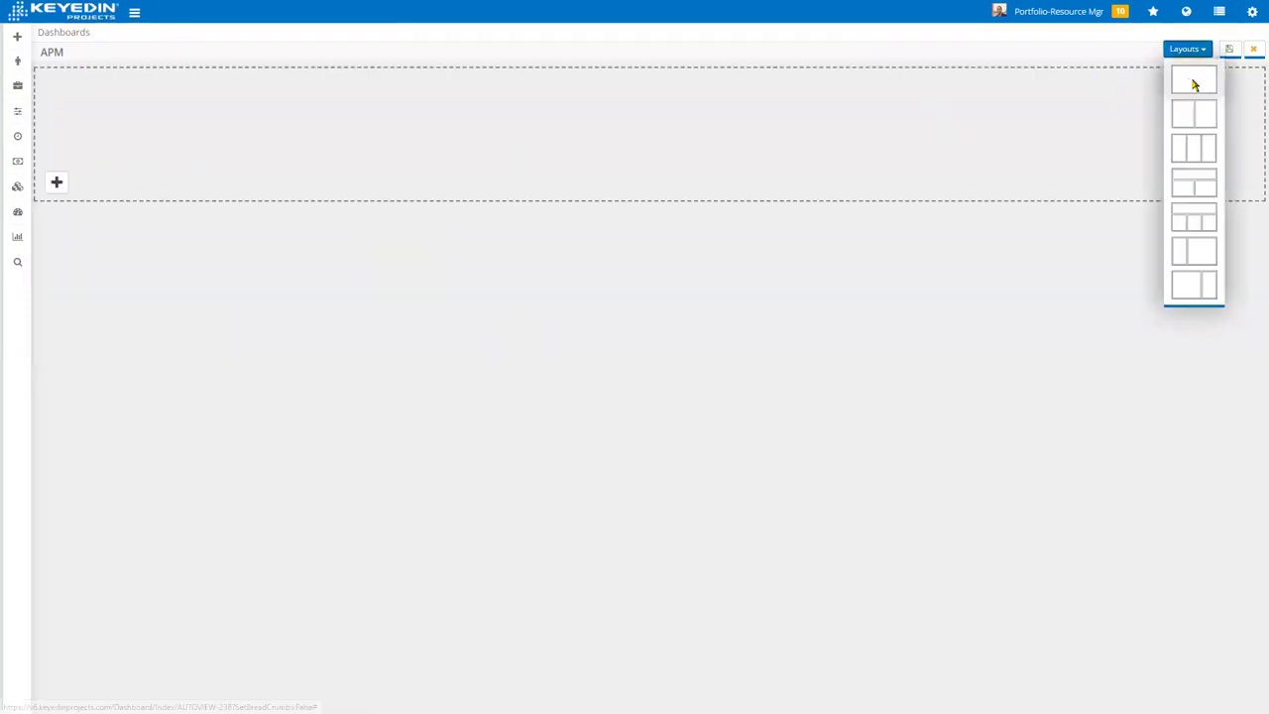
{"action": "left_click", "coordinate": [1200, 247]}
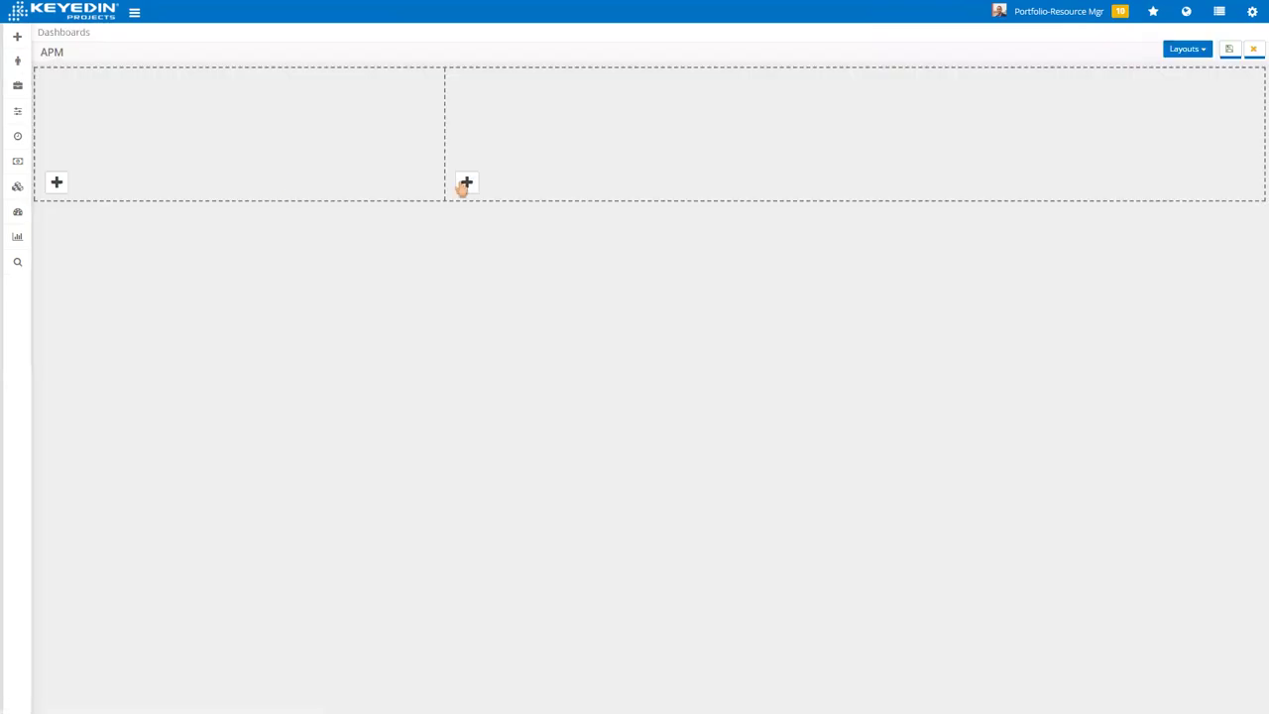
- Add the Demand By Project, By Role chart report to the narrow column and set its width to 100 %
{"action": "left_click", "coordinate": [56, 181]}
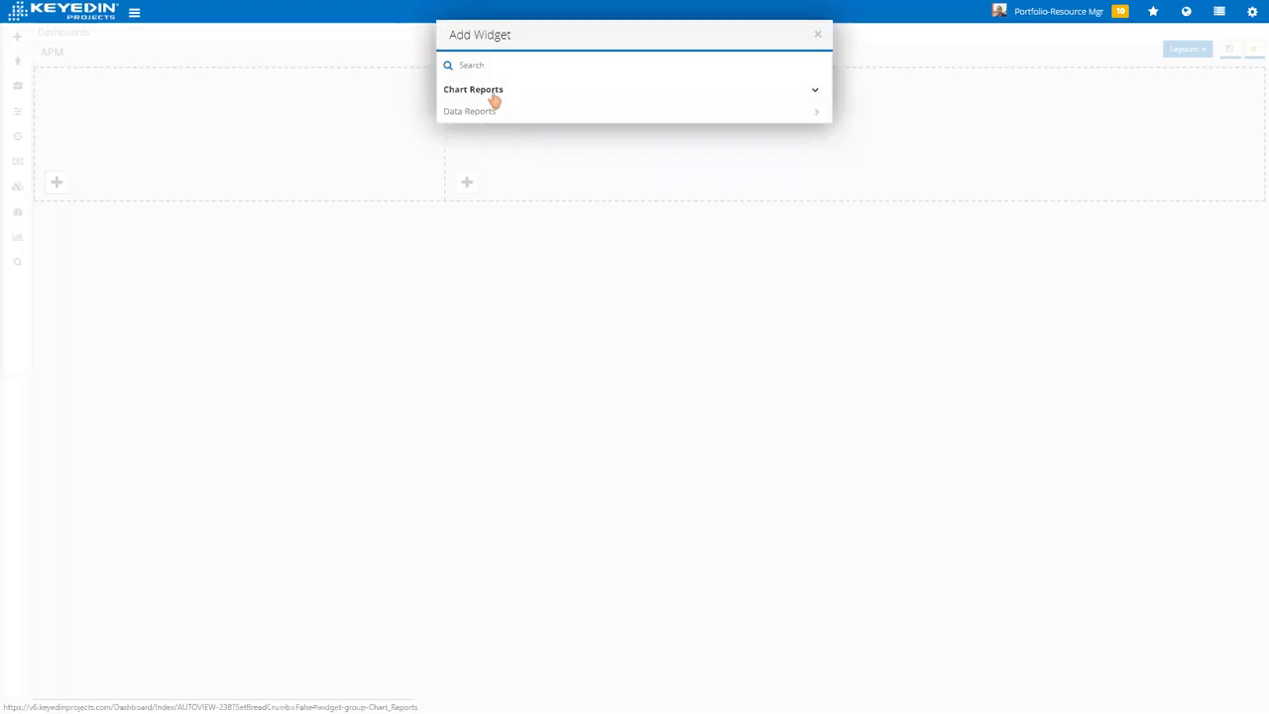
{"action": "left_click", "coordinate": [493, 94]}
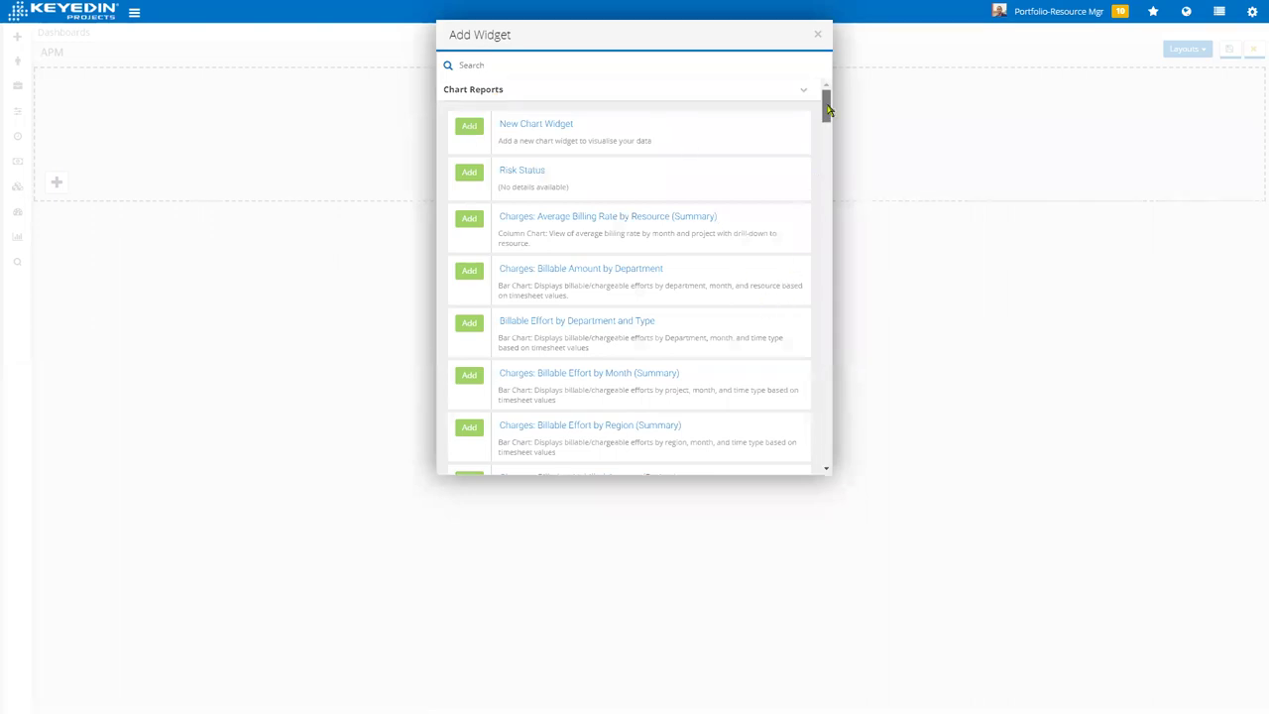
{"action": "left_click_drag", "start_coordinate": [827, 111], "coordinate": [830, 152]}
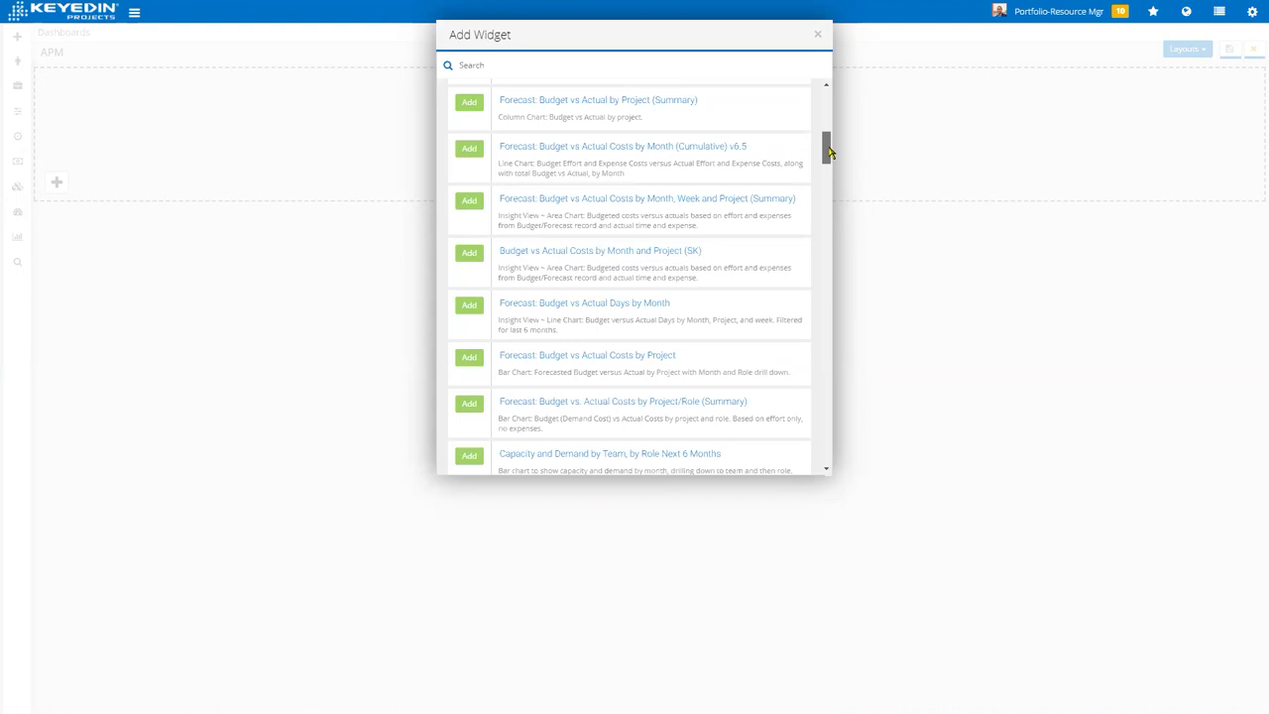
{"action": "left_click_drag", "start_coordinate": [831, 151], "coordinate": [831, 214]}
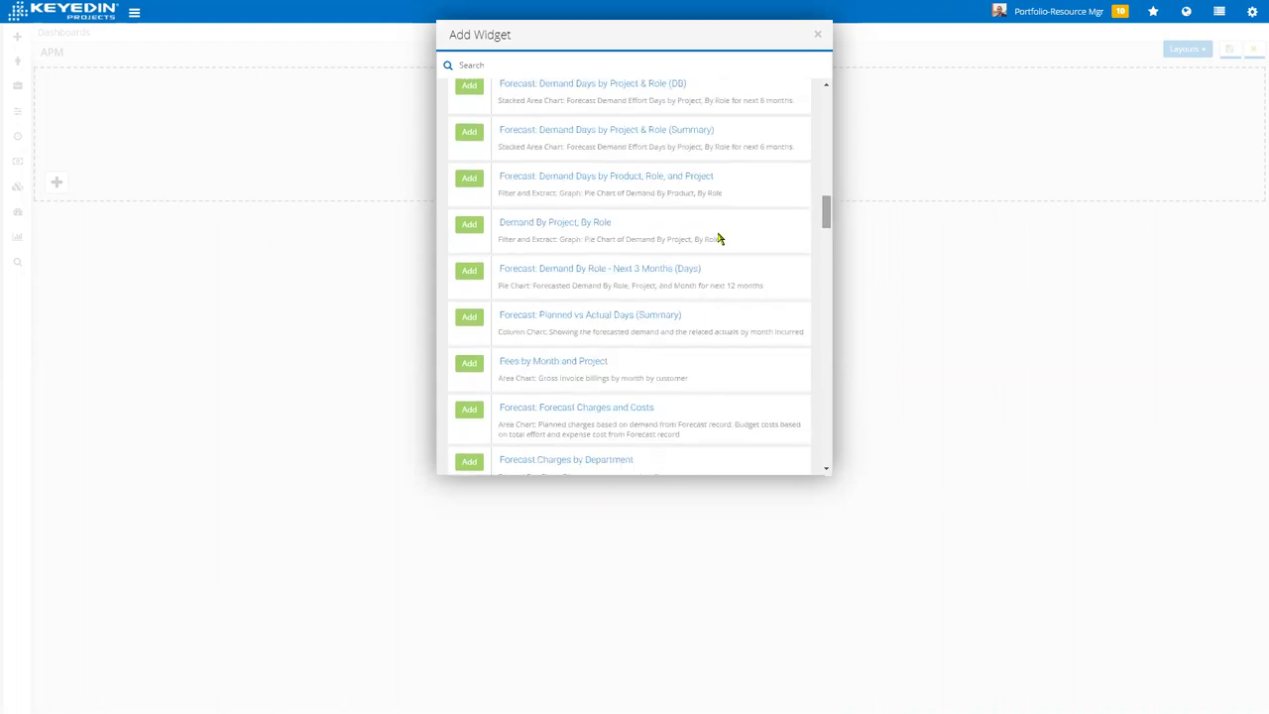
{"action": "left_click", "coordinate": [470, 226]}
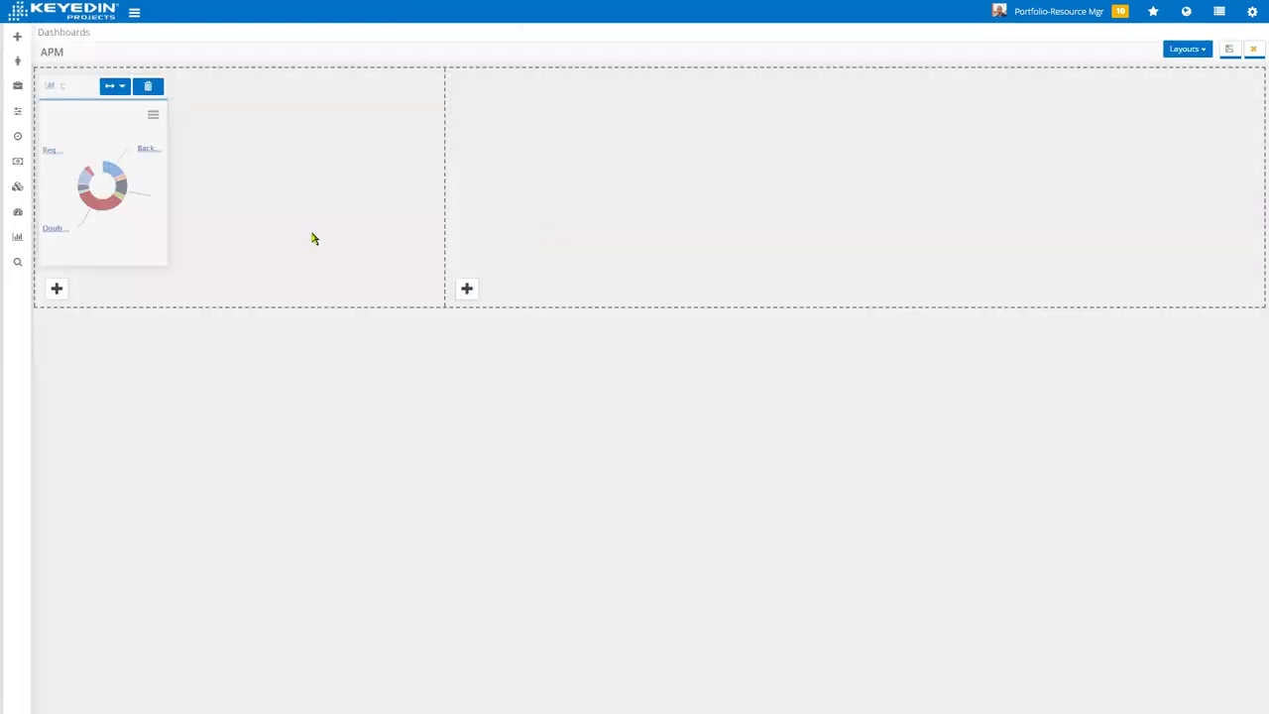
{"action": "left_click", "coordinate": [117, 87]}
{"action": "left_click", "coordinate": [119, 207]}
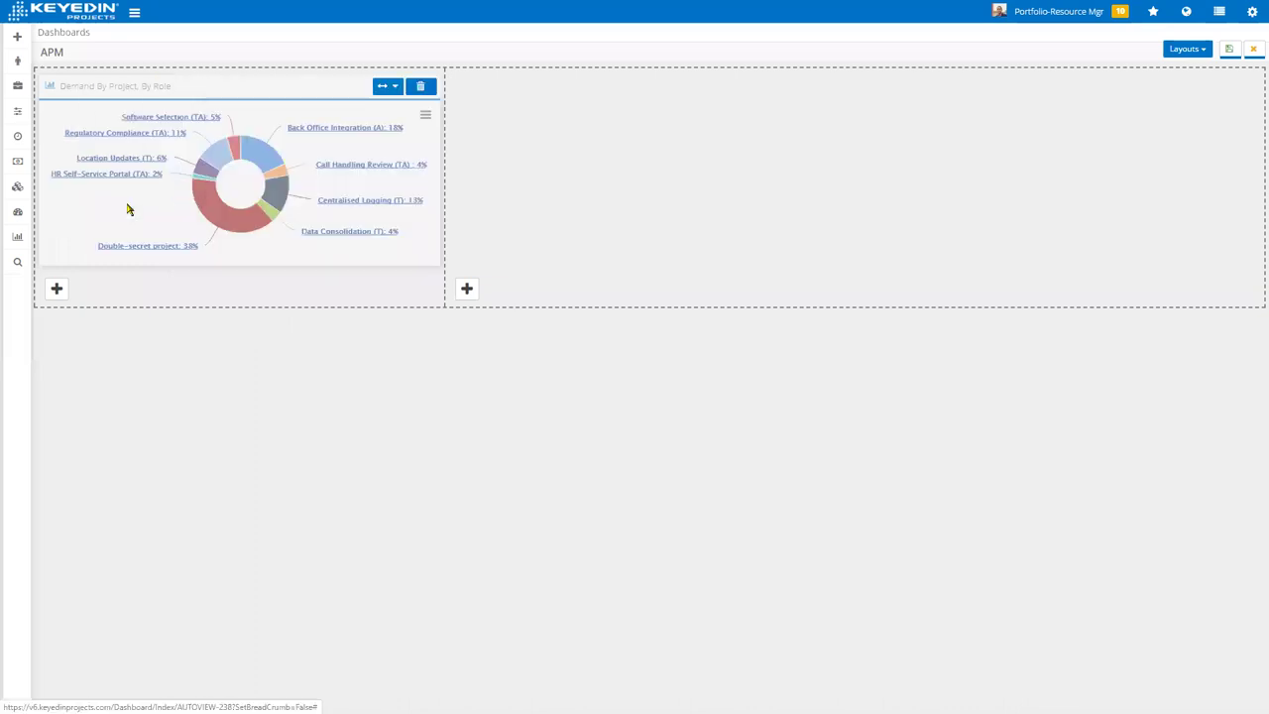
- Add the Risk Register - All Projects data report below the demand chart and set its width to 100 %
{"action": "left_click", "coordinate": [56, 288]}
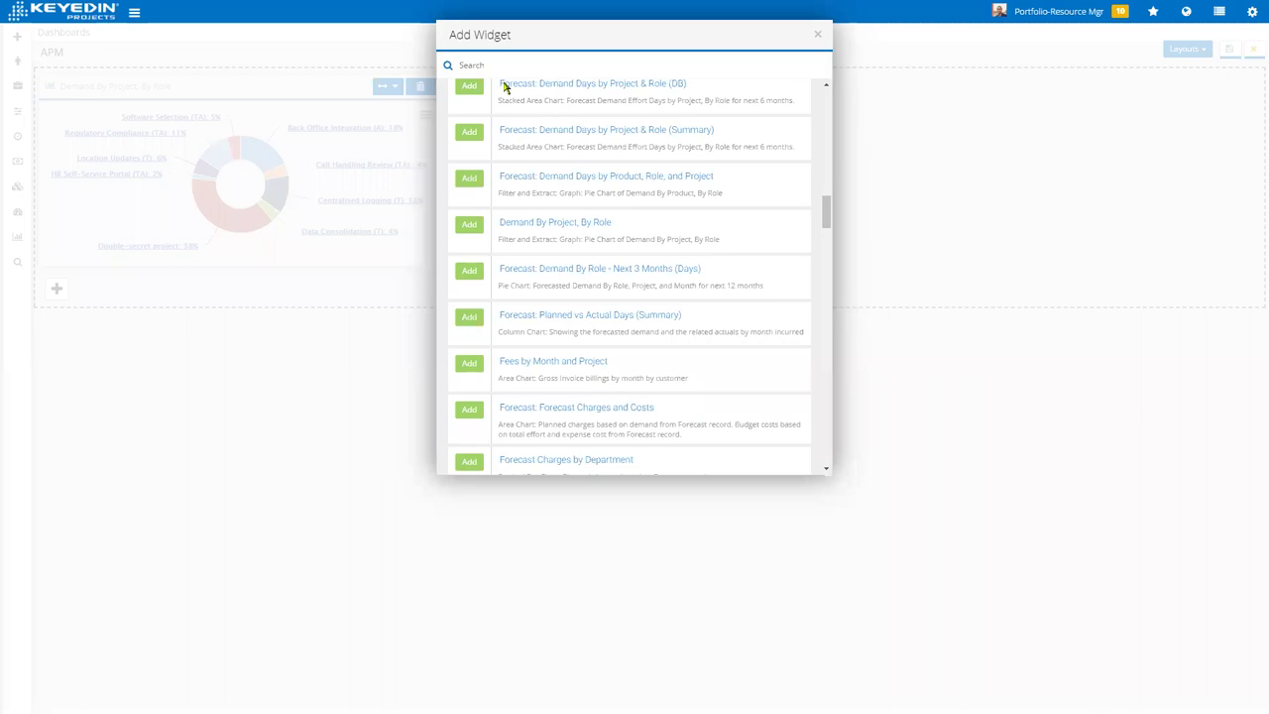
{"action": "left_click_drag", "start_coordinate": [823, 216], "coordinate": [825, 99]}
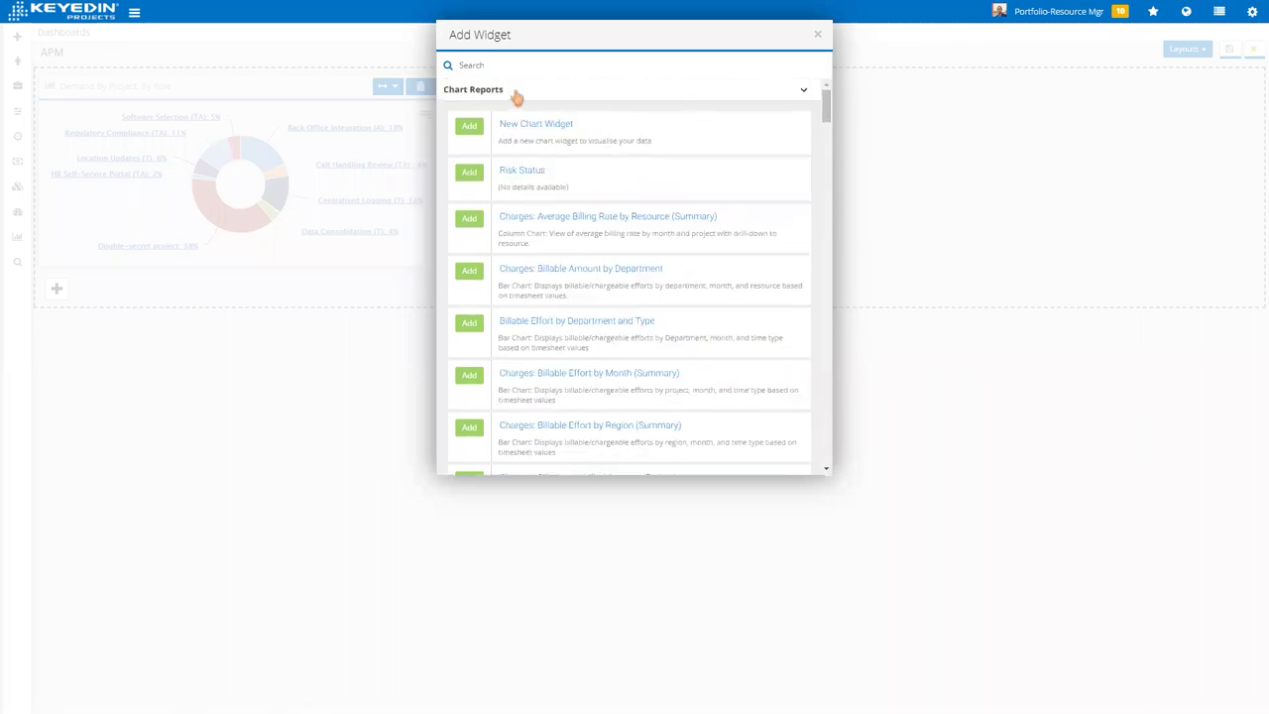
{"action": "left_click", "coordinate": [600, 90]}
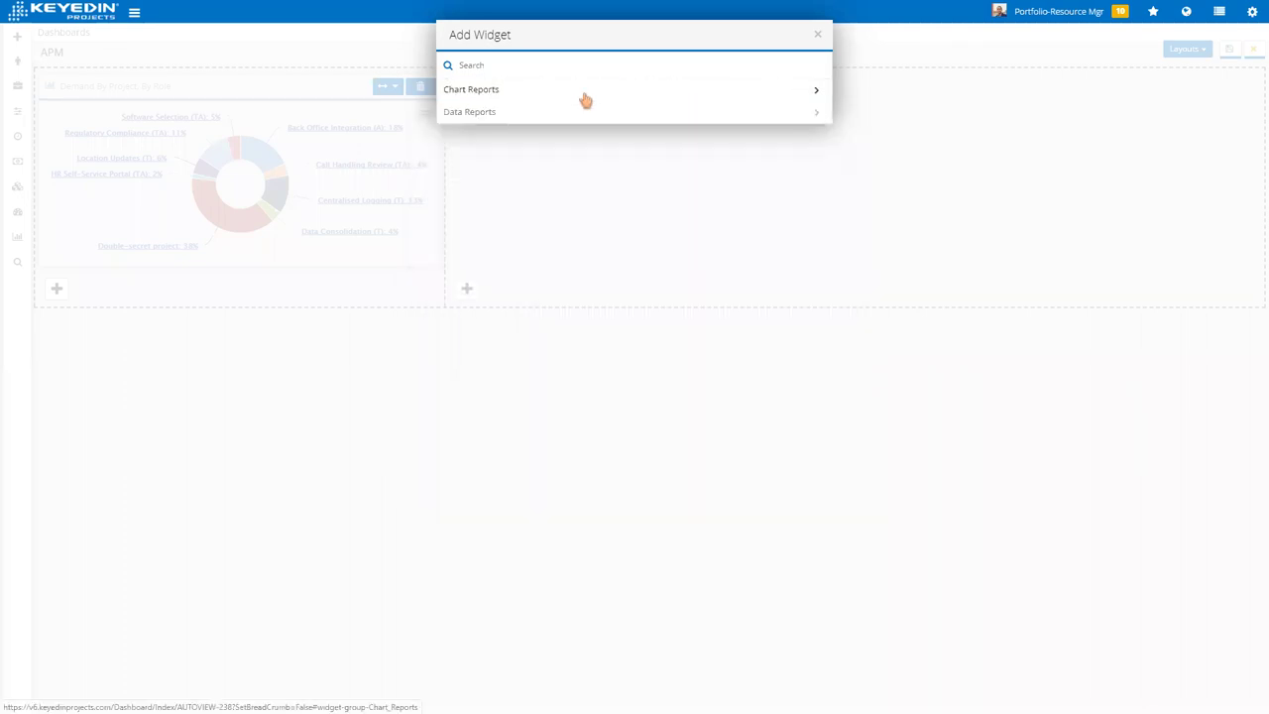
{"action": "left_click", "coordinate": [512, 112]}
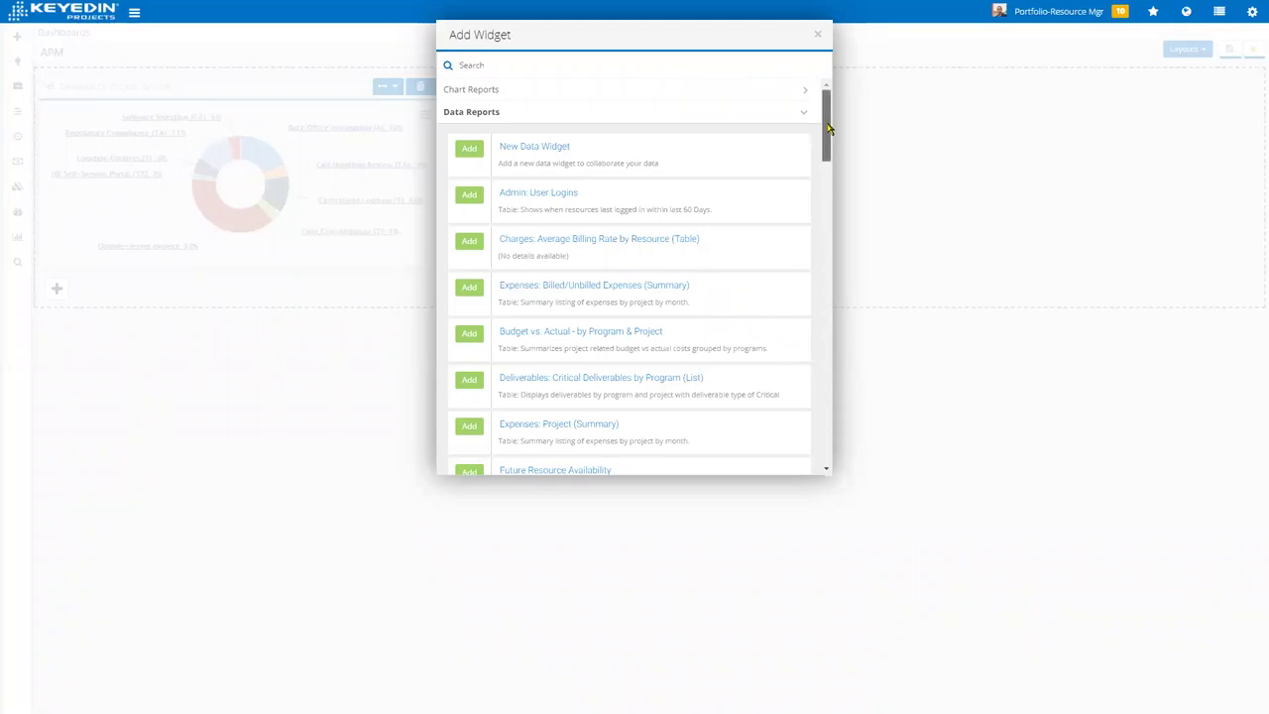
{"action": "left_click_drag", "start_coordinate": [828, 129], "coordinate": [798, 349]}
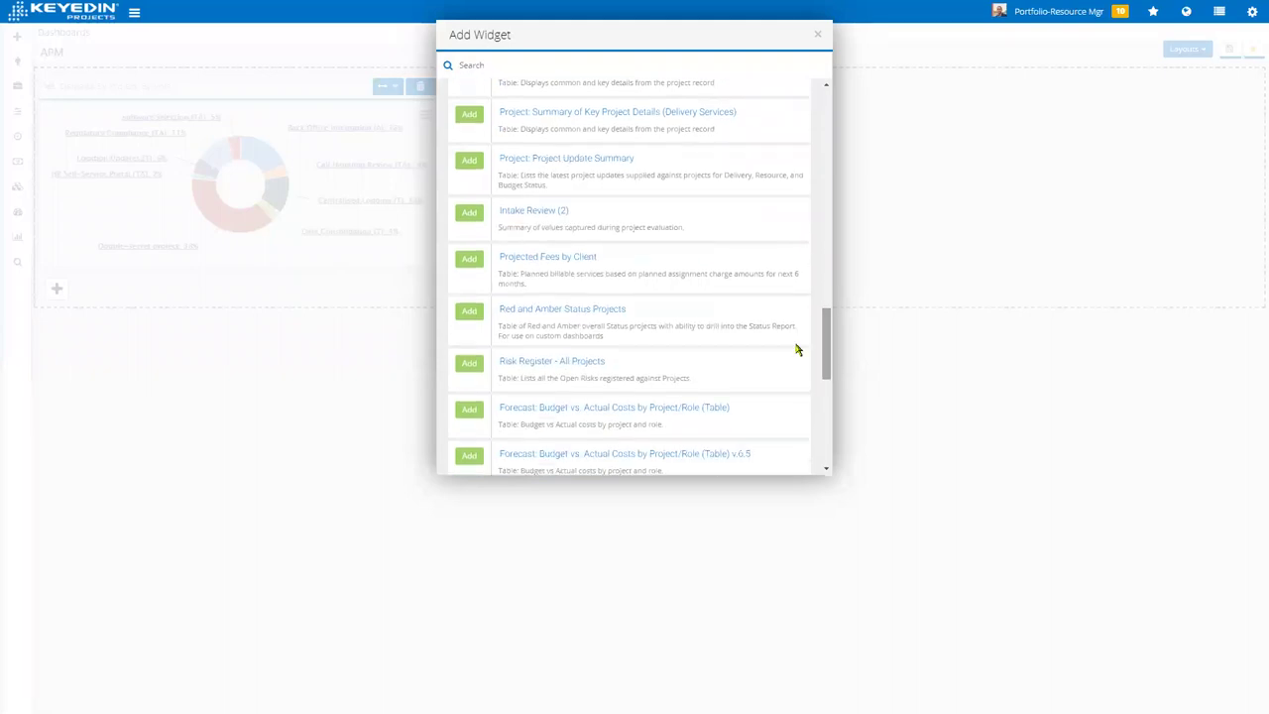
{"action": "left_click", "coordinate": [468, 364]}
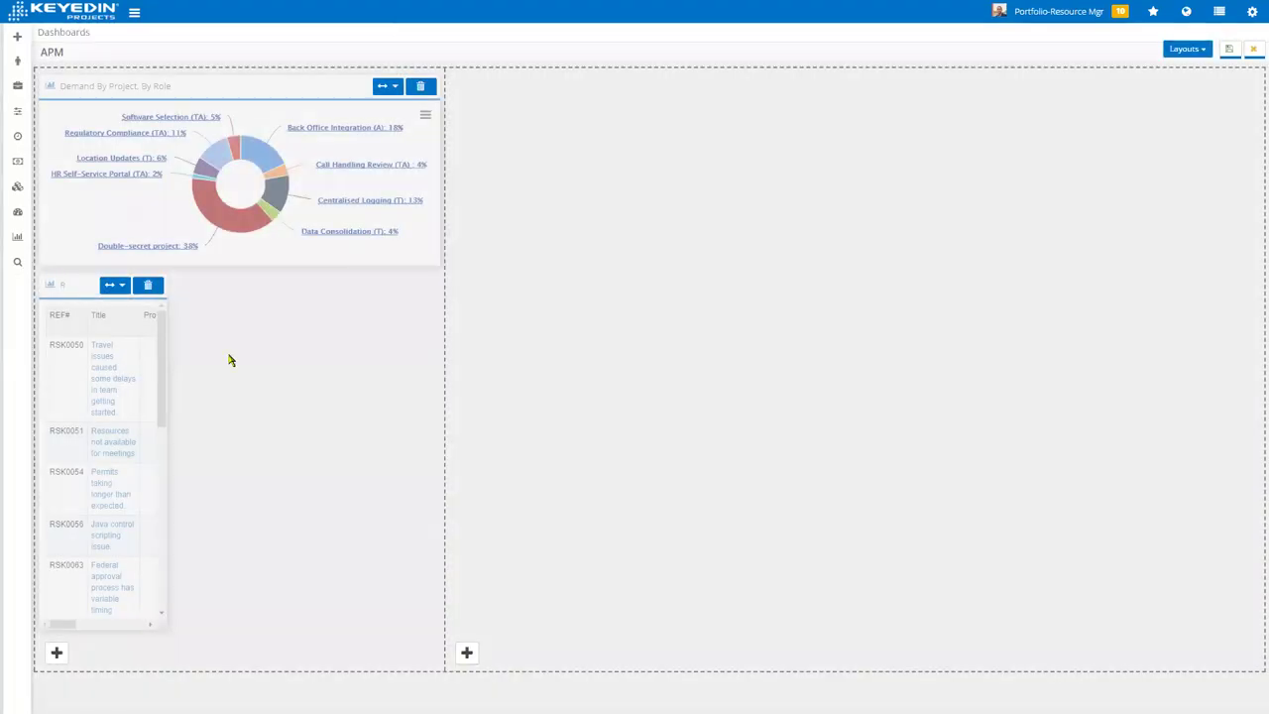
{"action": "left_click", "coordinate": [129, 292]}
{"action": "left_click", "coordinate": [142, 406]}
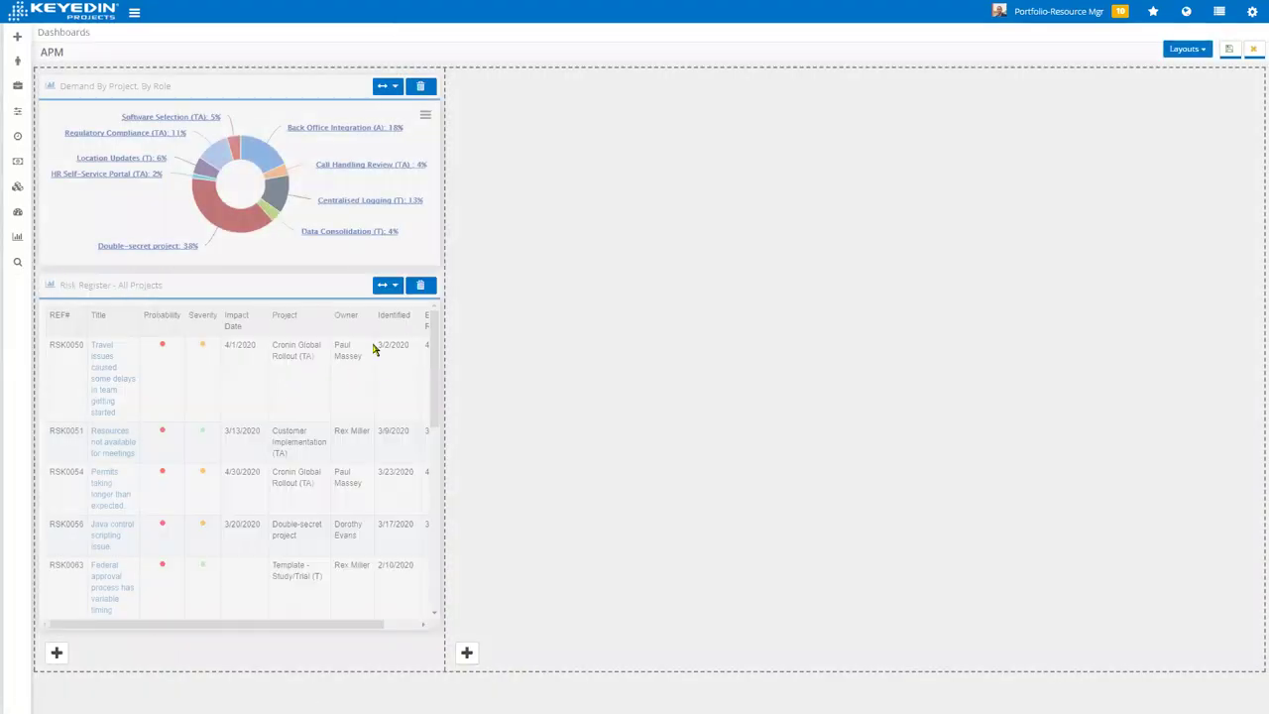
- Add the Unallocated Demand within 2 Months data report, place it above the risk register, and set its width to 100 %
{"action": "left_click", "coordinate": [56, 652]}
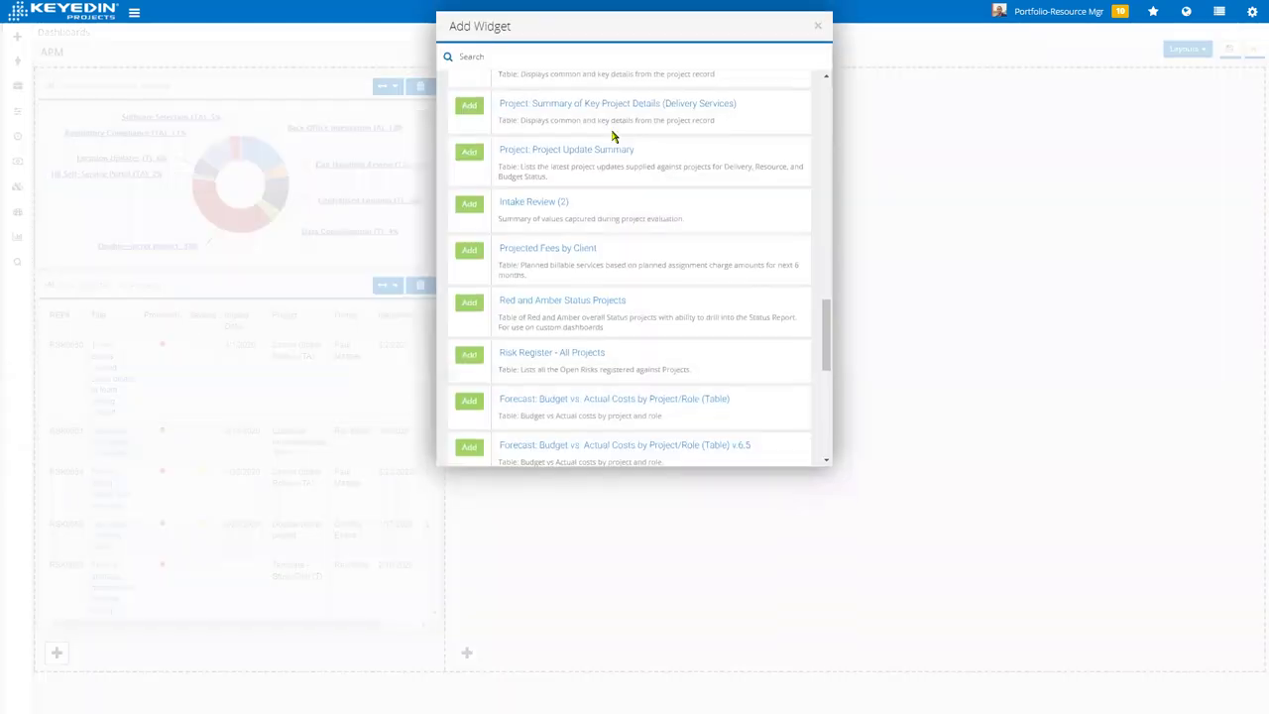
{"action": "scroll", "coordinate": [778, 330], "scroll_direction": "down", "scroll_amount": 5}
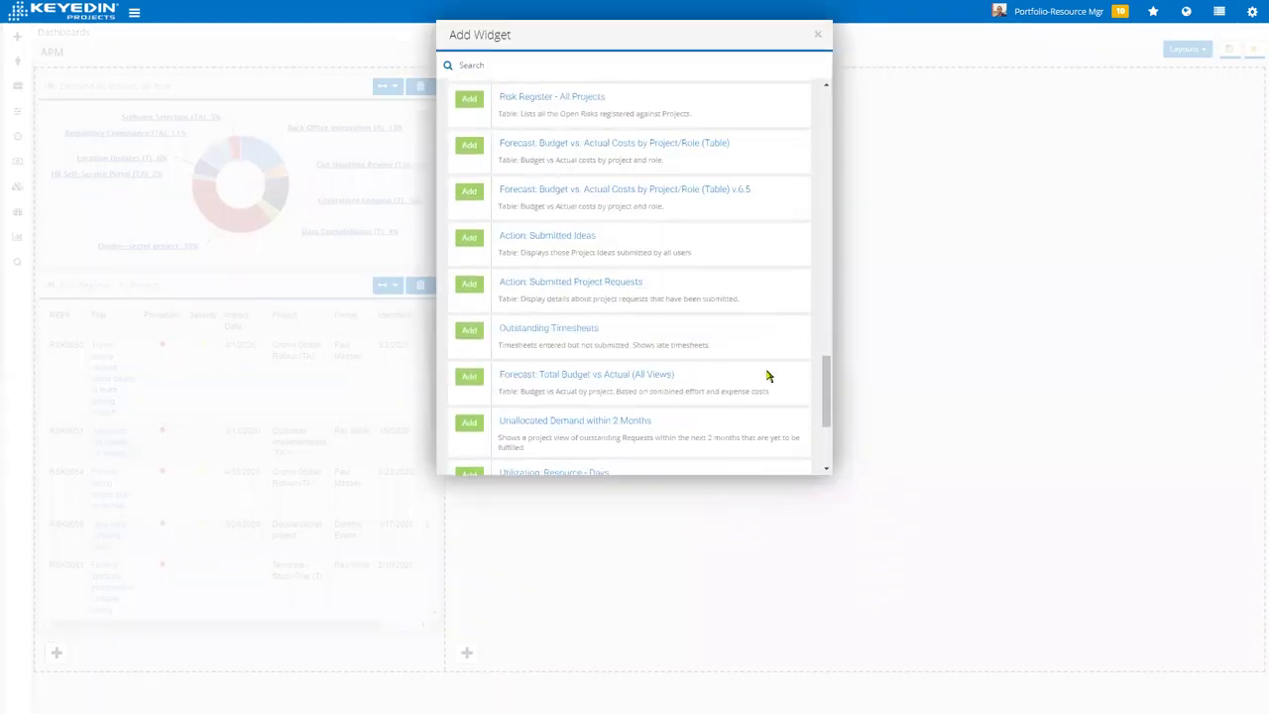
{"action": "scroll", "coordinate": [788, 372], "scroll_direction": "down", "scroll_amount": 3}
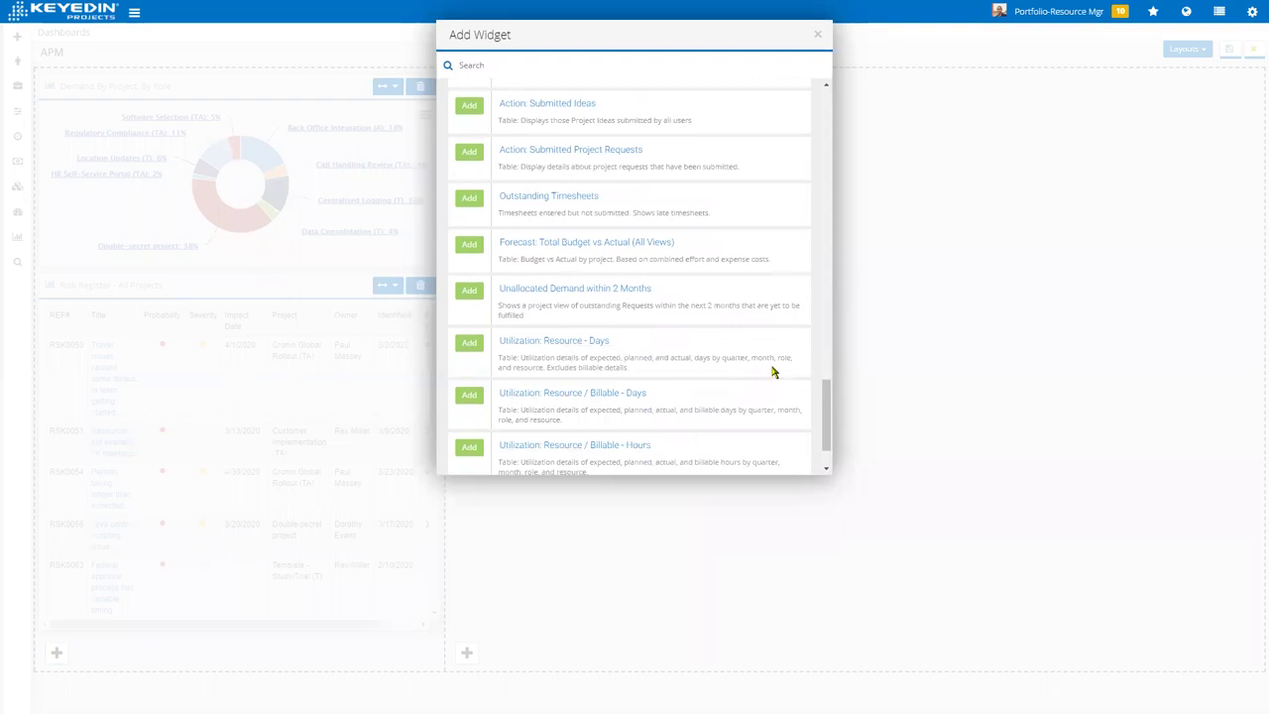
{"action": "scroll", "coordinate": [779, 363], "scroll_direction": "down", "scroll_amount": 2}
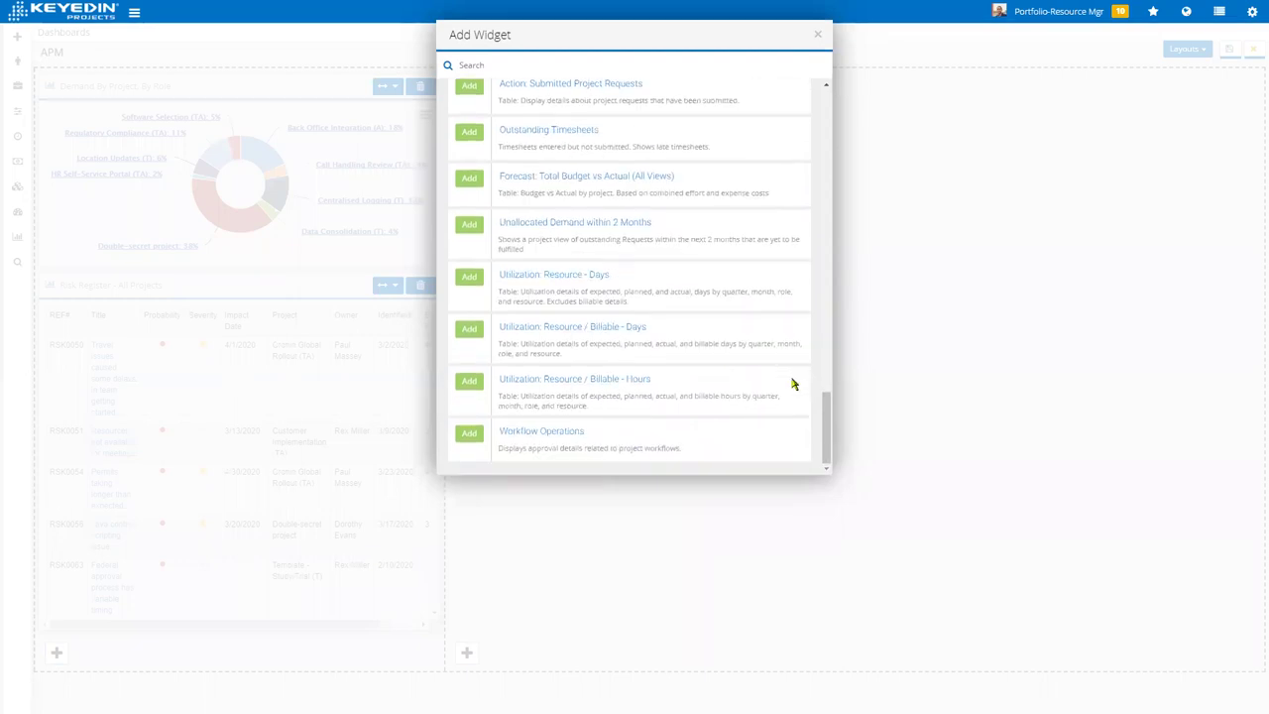
{"action": "scroll", "coordinate": [793, 383], "scroll_direction": "up", "scroll_amount": 4}
{"action": "scroll", "coordinate": [798, 377], "scroll_direction": "down", "scroll_amount": 1}
{"action": "scroll", "coordinate": [825, 416], "scroll_direction": "down", "scroll_amount": 2}
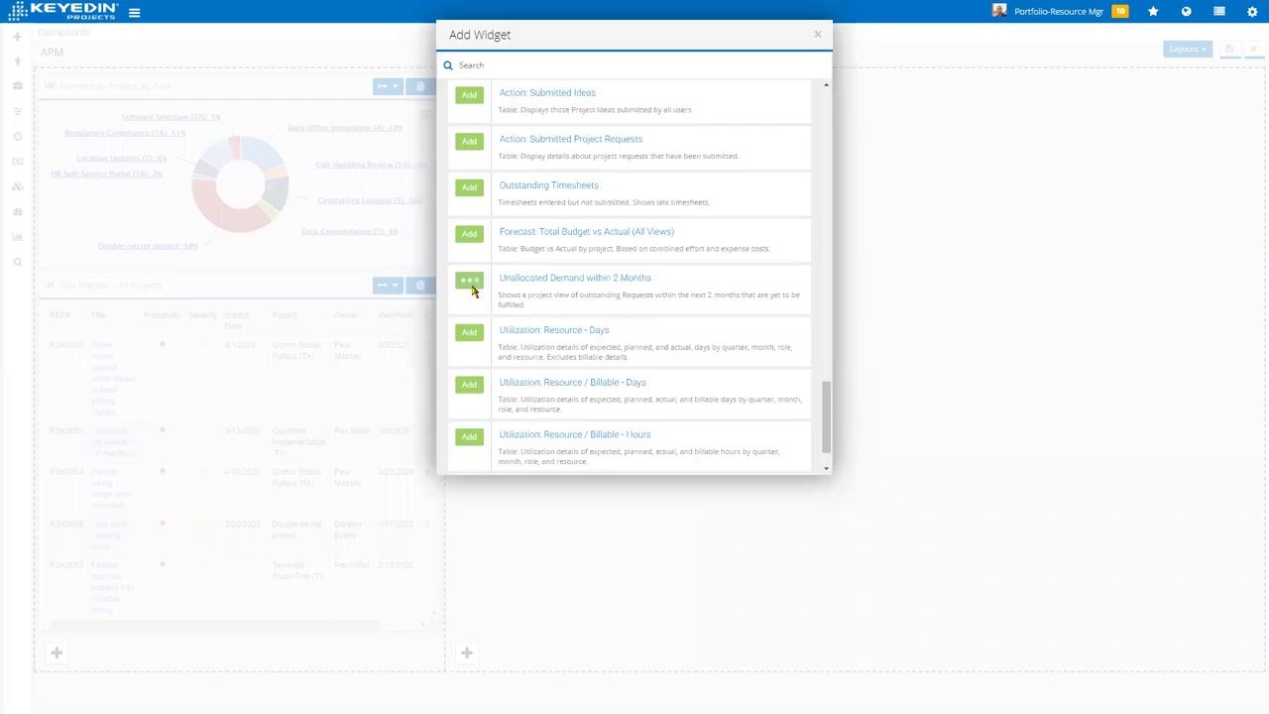
{"action": "left_click", "coordinate": [466, 281]}
{"action": "left_click_drag", "start_coordinate": [55, 557], "coordinate": [128, 331]}
{"action": "left_click", "coordinate": [117, 285]}
{"action": "left_click", "coordinate": [143, 412]}
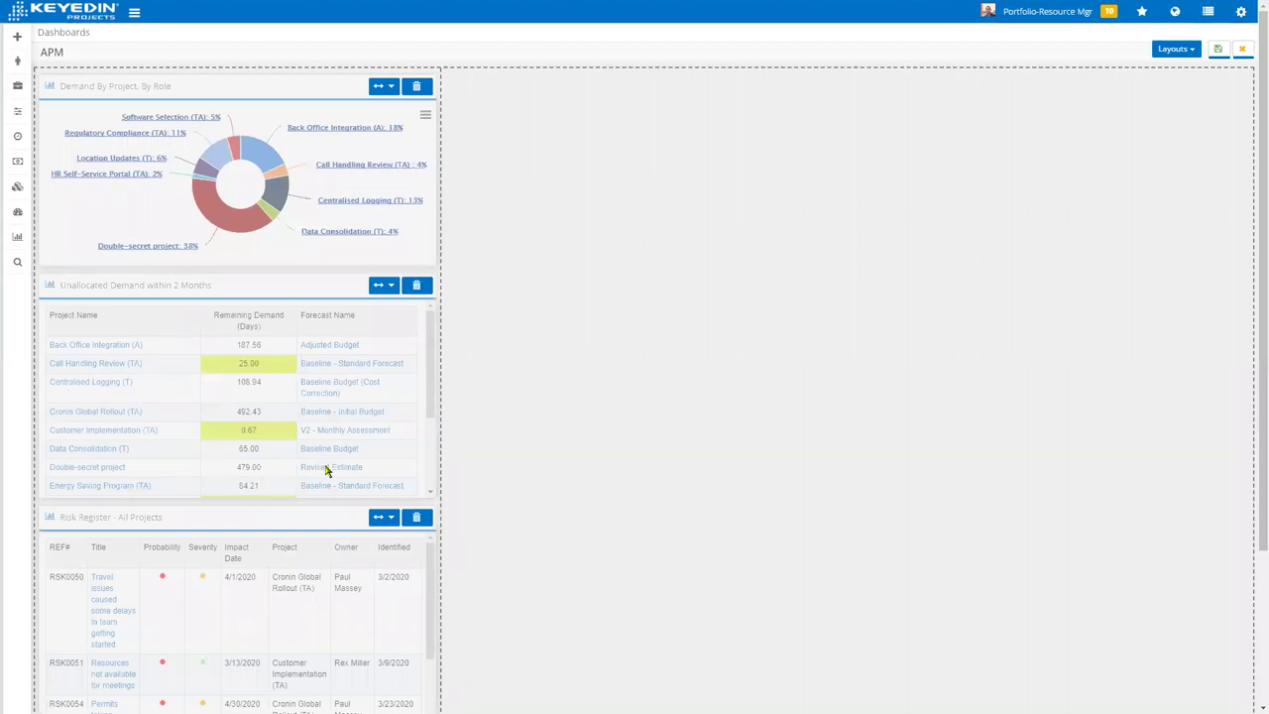
- Add the Deliverables: Critical Deliverables by Program (List) data report to the wide column
{"action": "scroll", "coordinate": [703, 531], "scroll_direction": "down", "scroll_amount": 2}
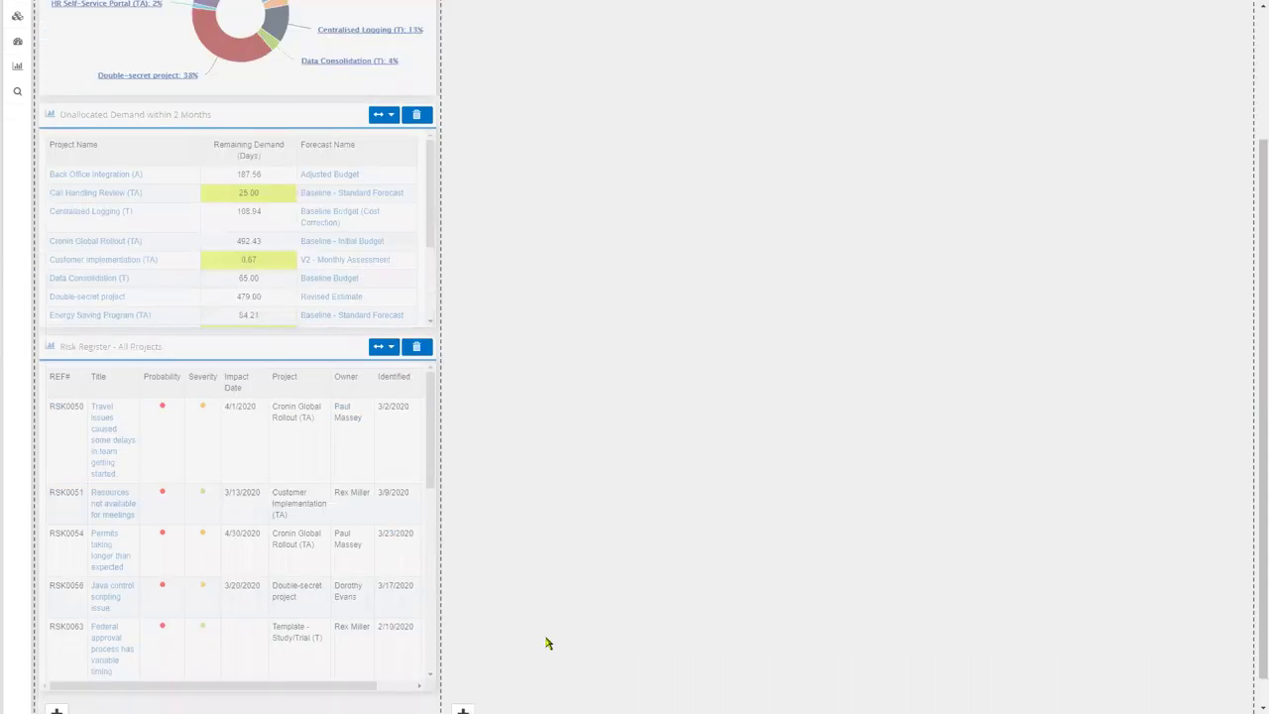
{"action": "left_click", "coordinate": [462, 685]}
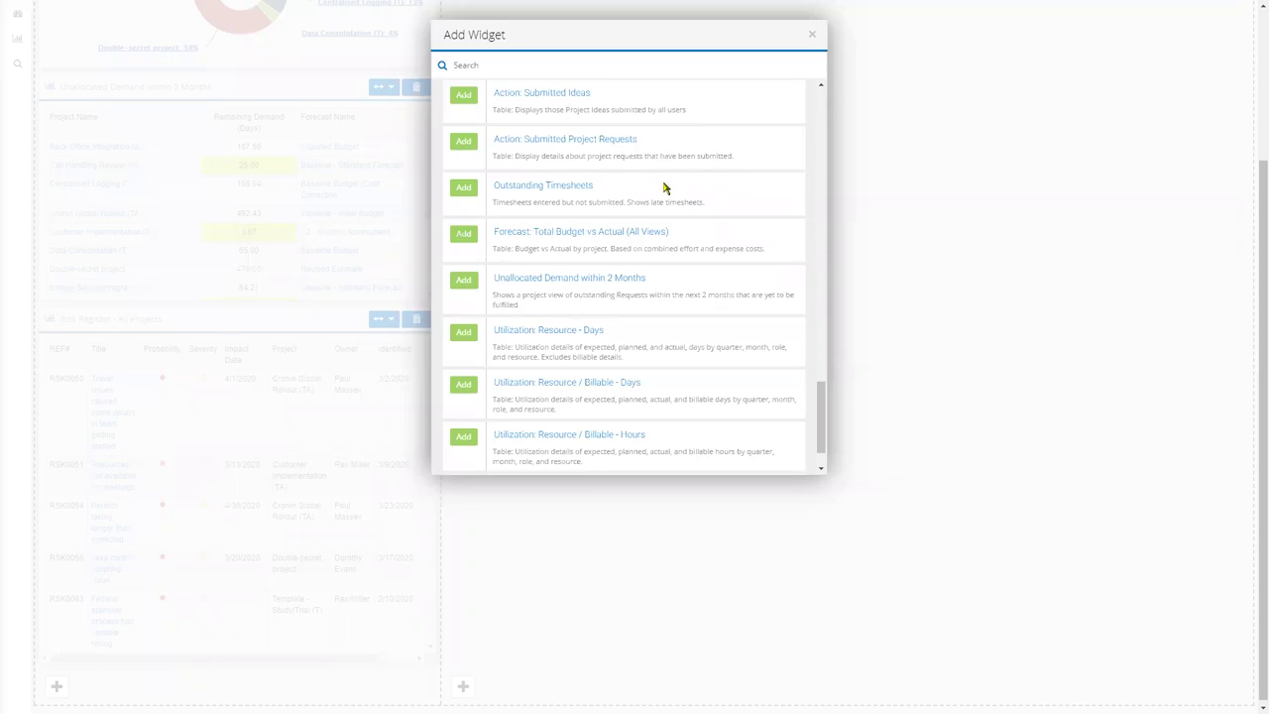
{"action": "scroll", "coordinate": [664, 188], "scroll_direction": "up", "scroll_amount": 10}
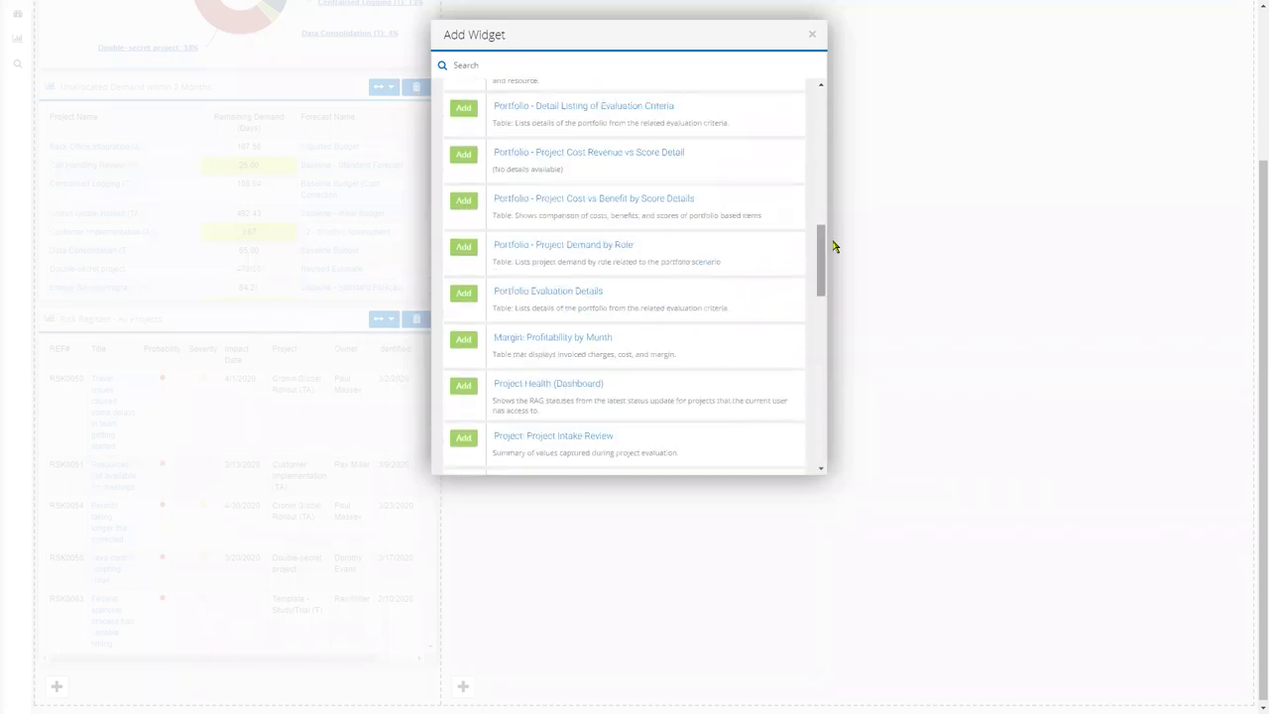
{"action": "left_click_drag", "start_coordinate": [819, 259], "coordinate": [843, 130]}
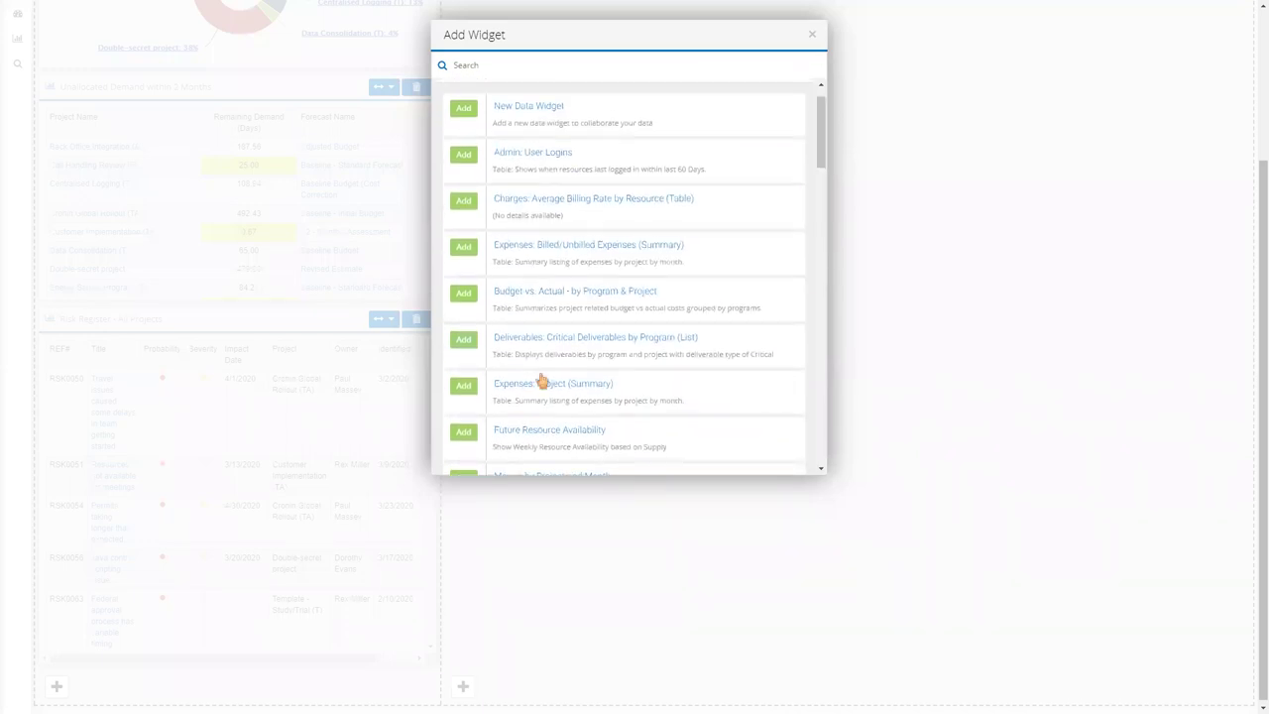
{"action": "left_click", "coordinate": [460, 341]}
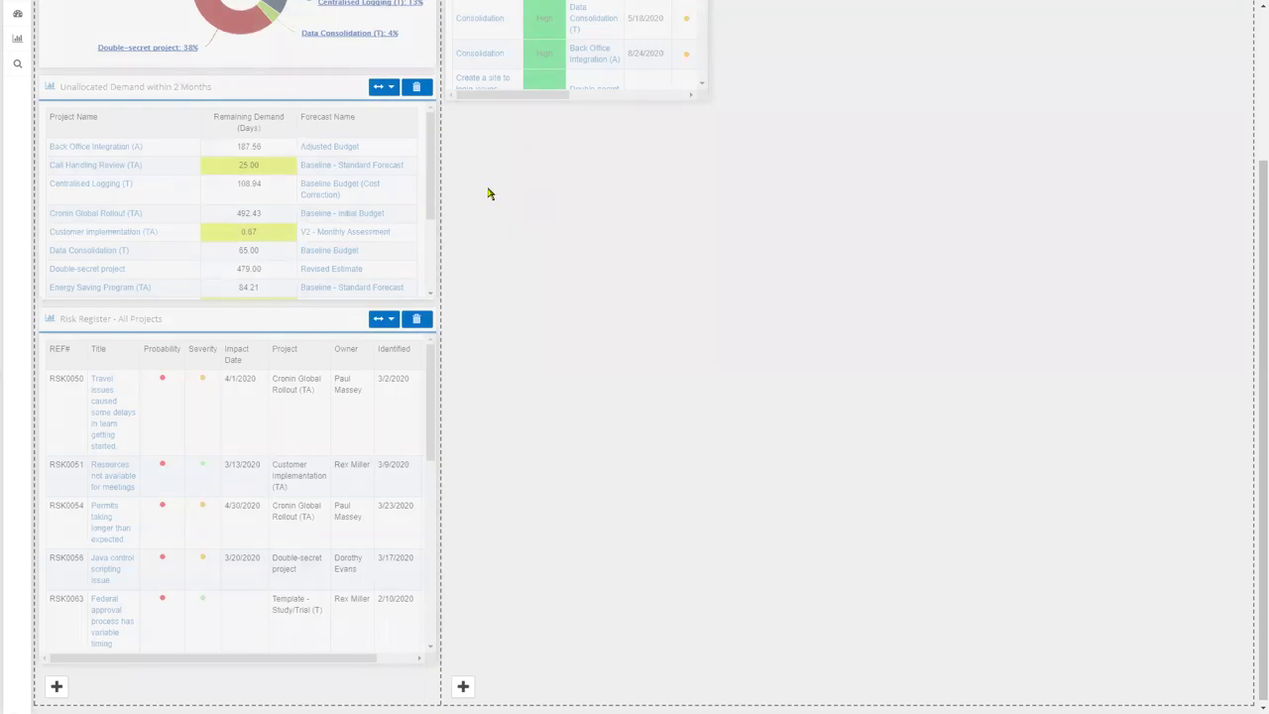
{"action": "scroll", "coordinate": [813, 258], "scroll_direction": "up", "scroll_amount": 3}
{"action": "scroll", "coordinate": [606, 581], "scroll_direction": "down", "scroll_amount": 3}
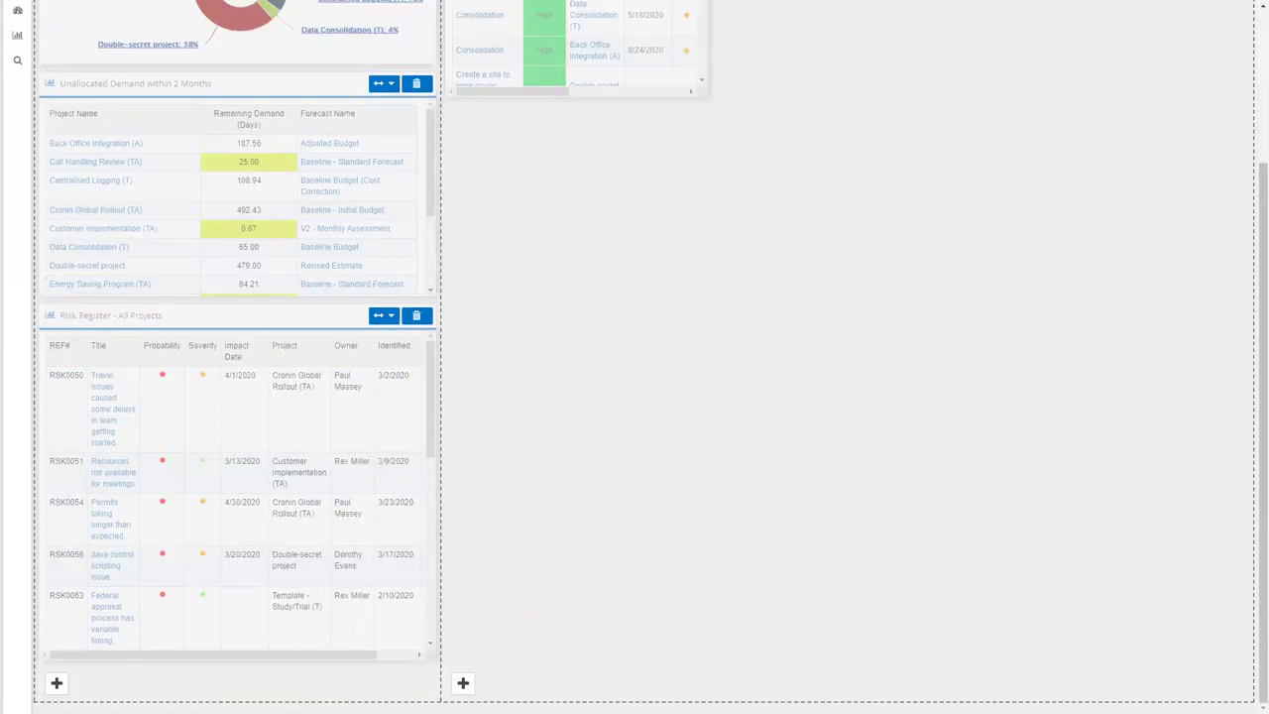
- Add the Budget vs. Actual - by Program & Project data report to the wide column and set its width to 100 %
{"action": "left_click", "coordinate": [463, 683]}
{"action": "left_click_drag", "start_coordinate": [822, 133], "coordinate": [827, 246]}
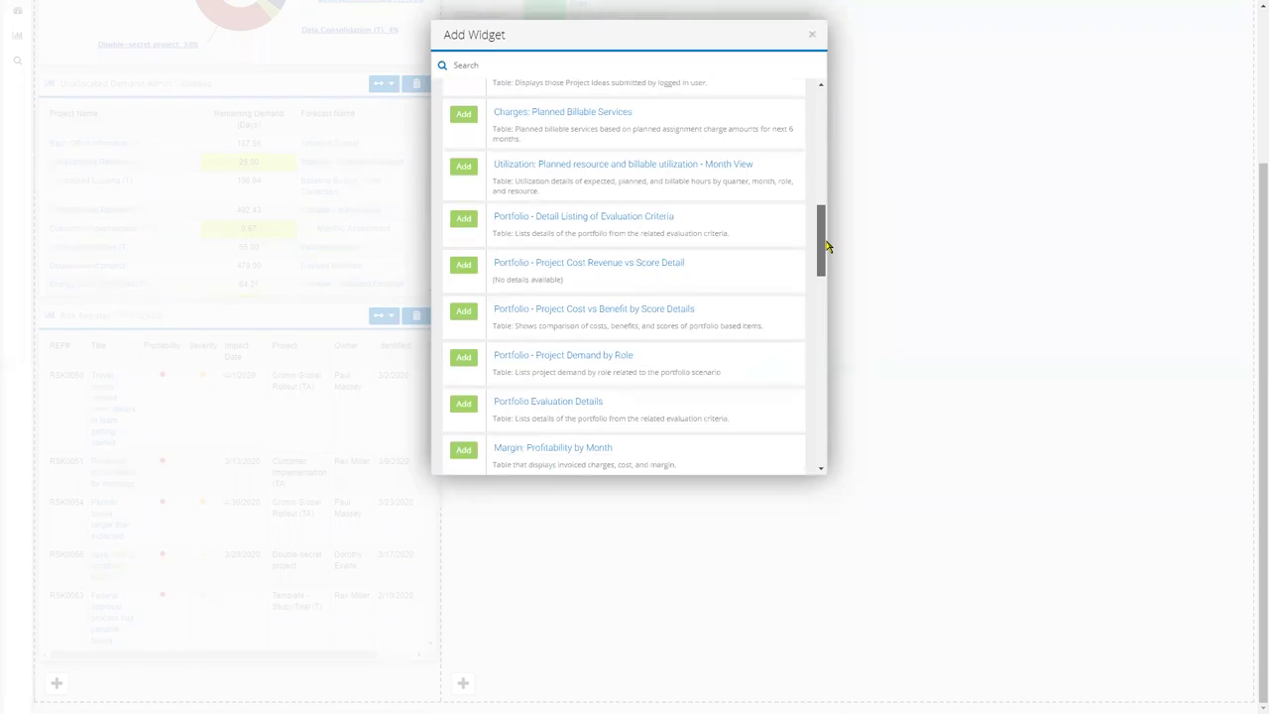
{"action": "left_click_drag", "start_coordinate": [828, 246], "coordinate": [814, 156]}
{"action": "left_click", "coordinate": [456, 181]}
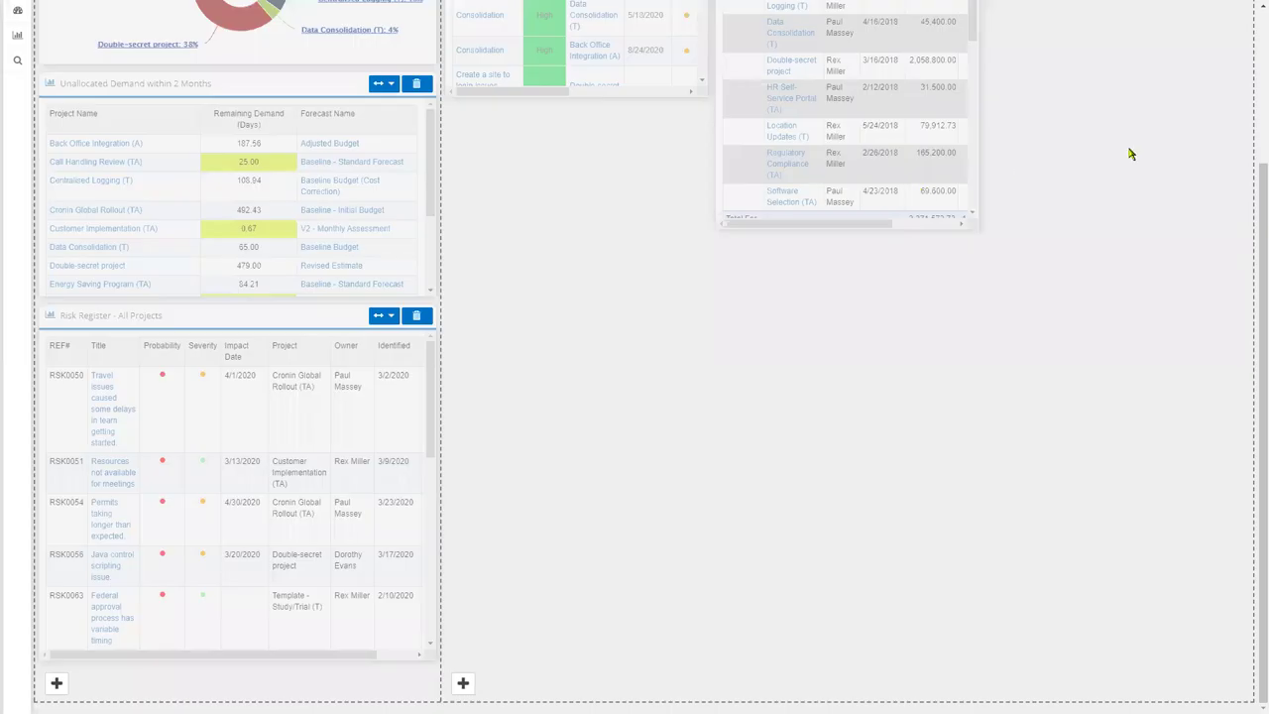
{"action": "scroll", "coordinate": [1130, 154], "scroll_direction": "up", "scroll_amount": 3}
{"action": "left_click", "coordinate": [926, 83]}
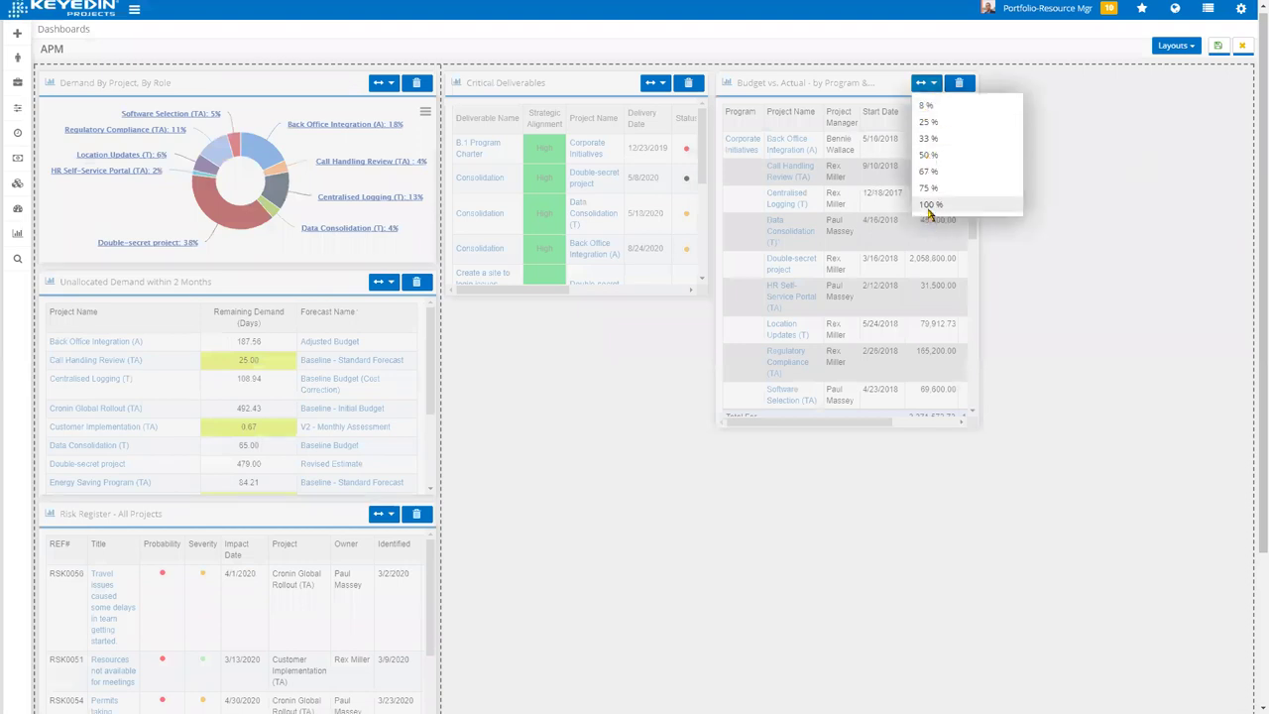
{"action": "left_click", "coordinate": [929, 205]}
- Set the Critical Deliverables widget's width to 100 % and save the dashboard layout
{"action": "left_click", "coordinate": [654, 83]}
{"action": "left_click", "coordinate": [656, 205]}
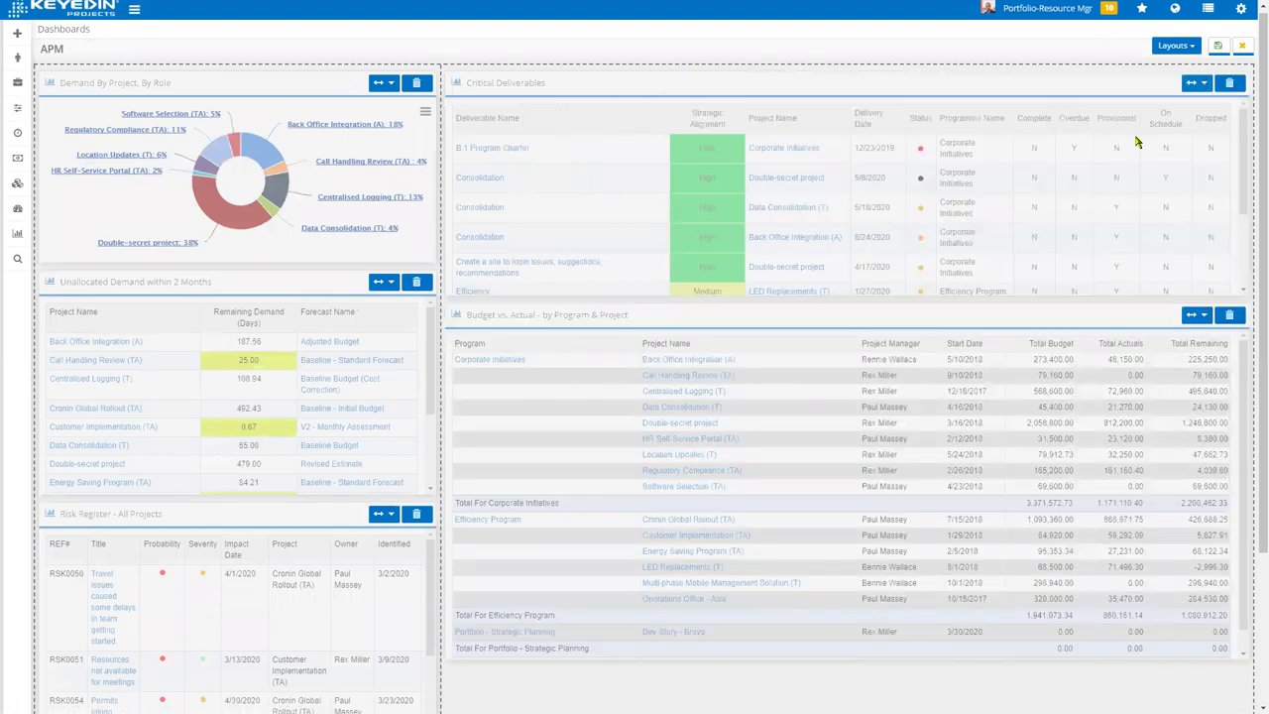
{"action": "left_click", "coordinate": [1217, 46]}
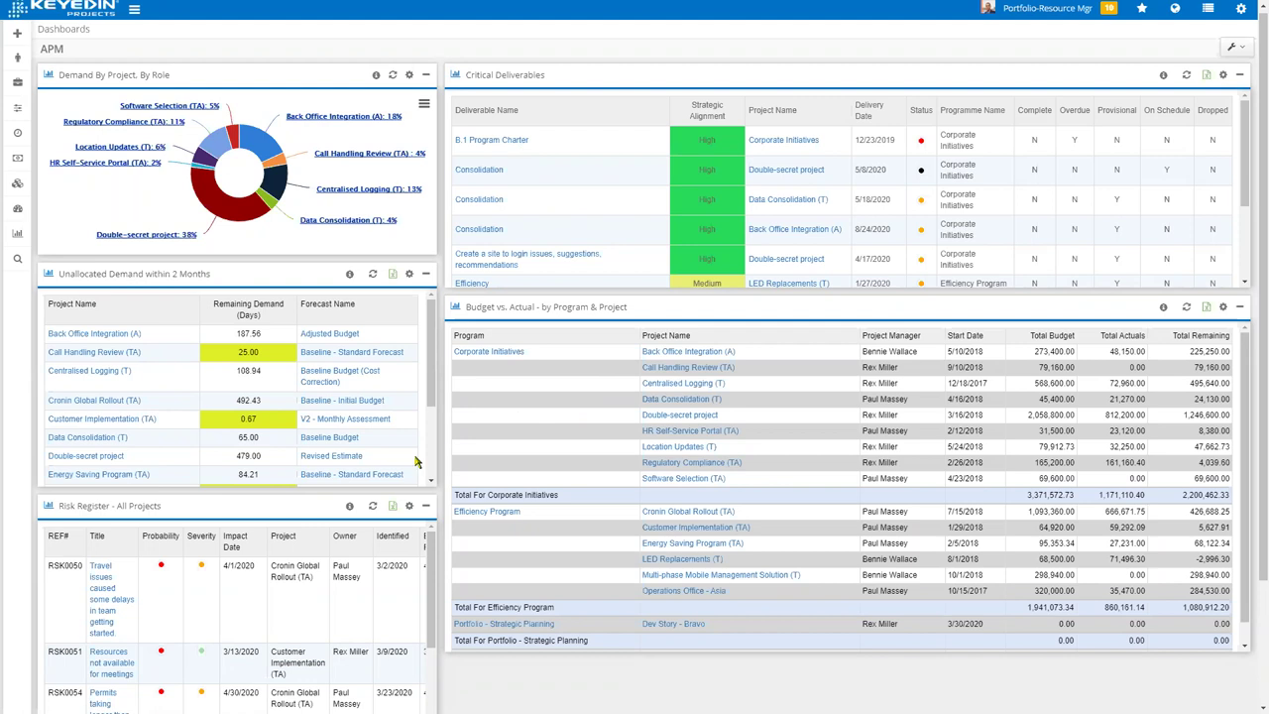
- Open the Risk Register - All Projects widget for editing and add a new condition to its Title column
{"action": "scroll", "coordinate": [434, 540], "scroll_direction": "down", "scroll_amount": 1}
{"action": "scroll", "coordinate": [436, 540], "scroll_direction": "up", "scroll_amount": 1}
{"action": "left_click", "coordinate": [745, 255]}
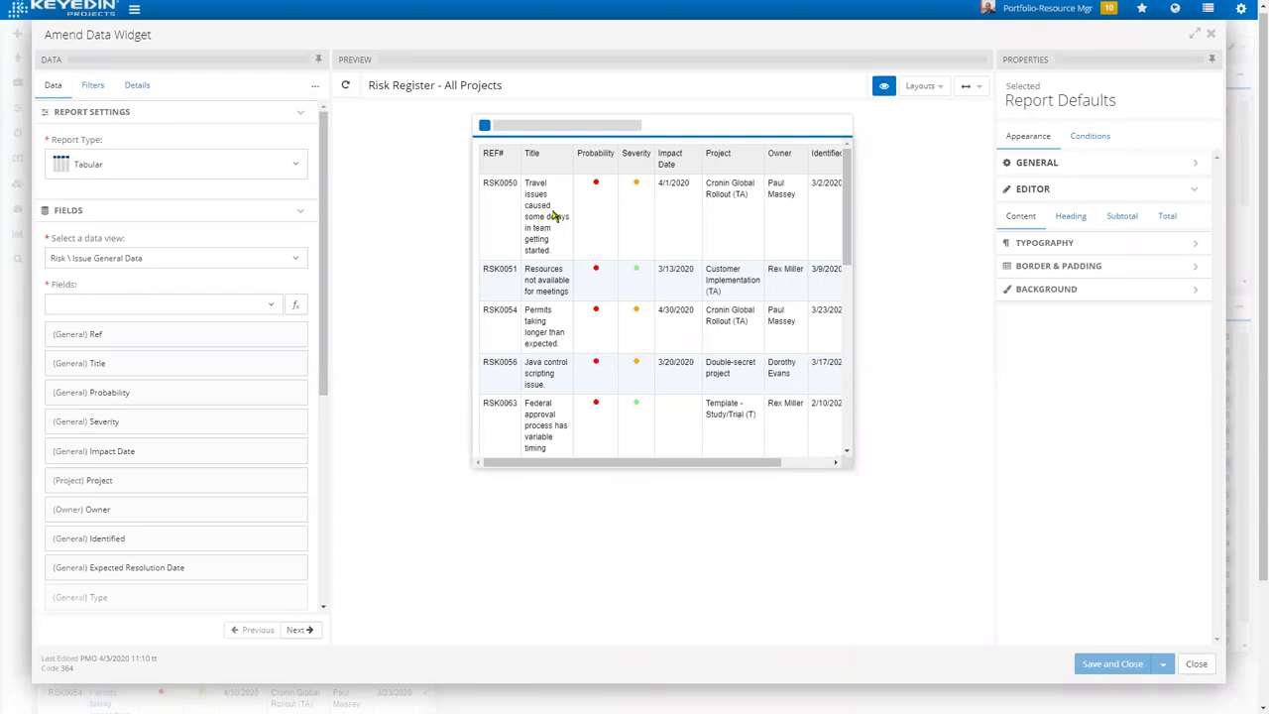
{"action": "left_click", "coordinate": [550, 166]}
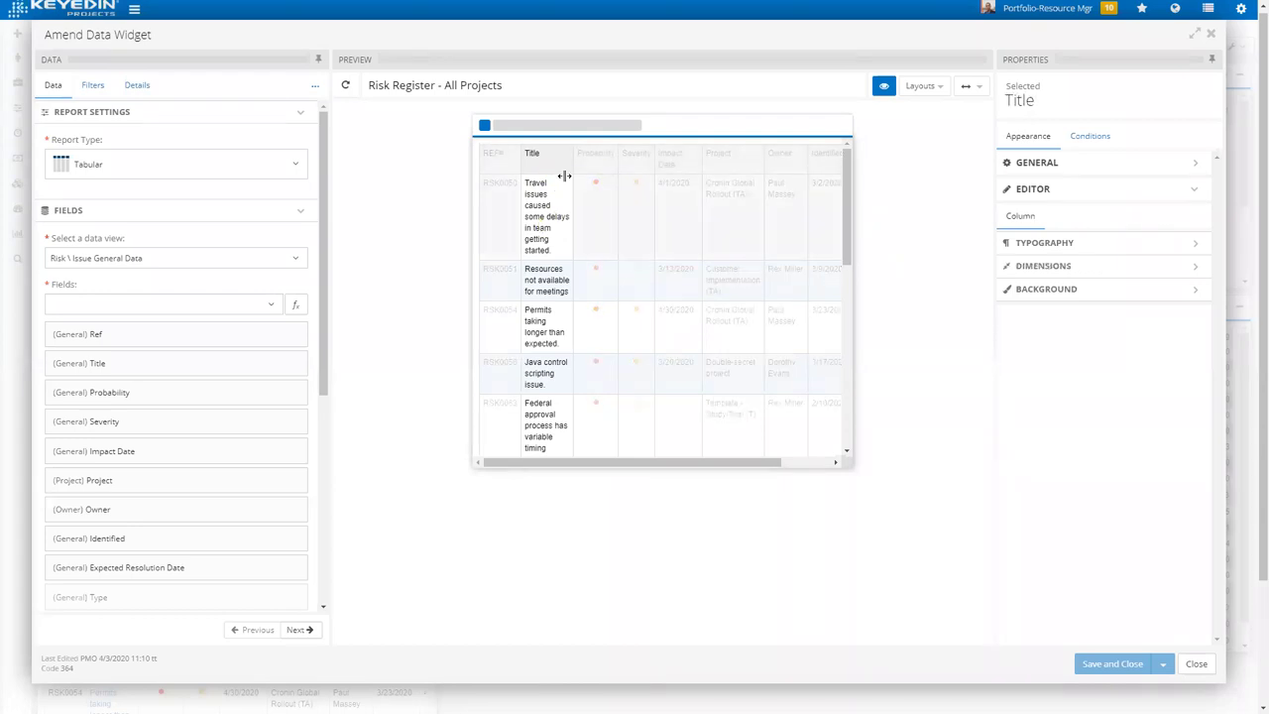
{"action": "left_click", "coordinate": [1091, 138]}
{"action": "left_click", "coordinate": [1137, 176]}
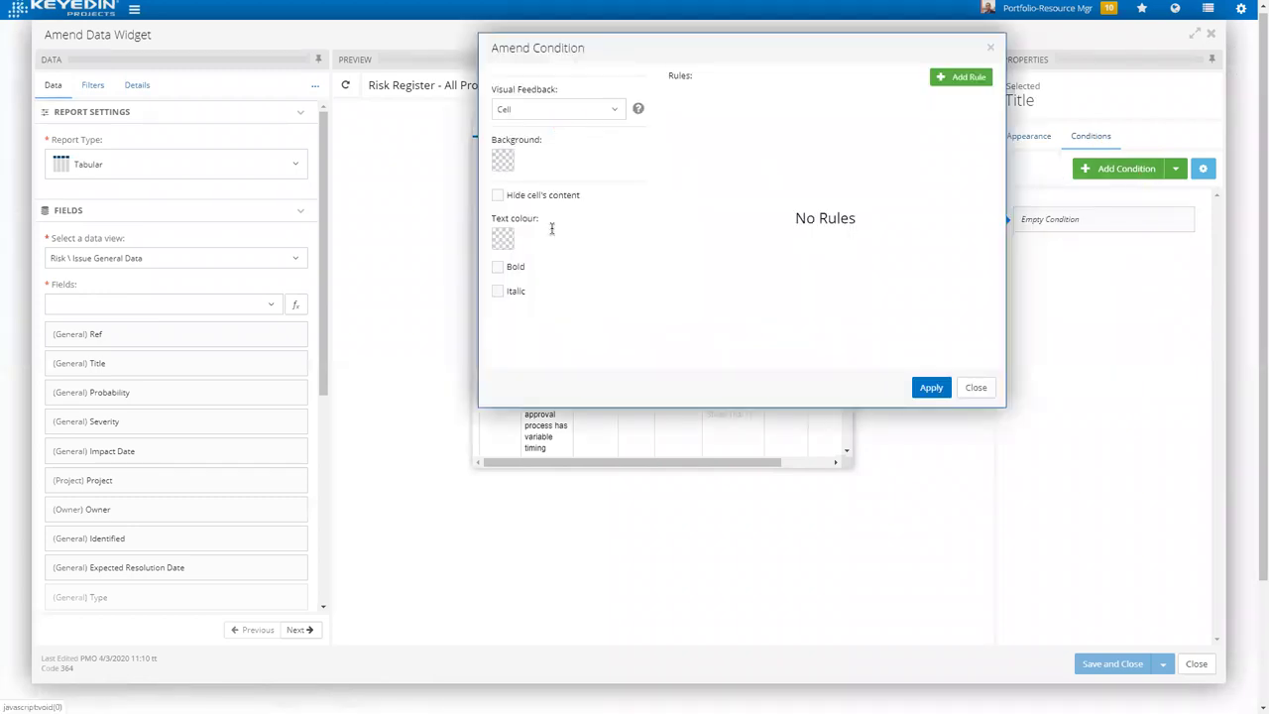
- Set the Title condition's text colour to red, #ff0000
{"action": "left_click", "coordinate": [502, 242]}
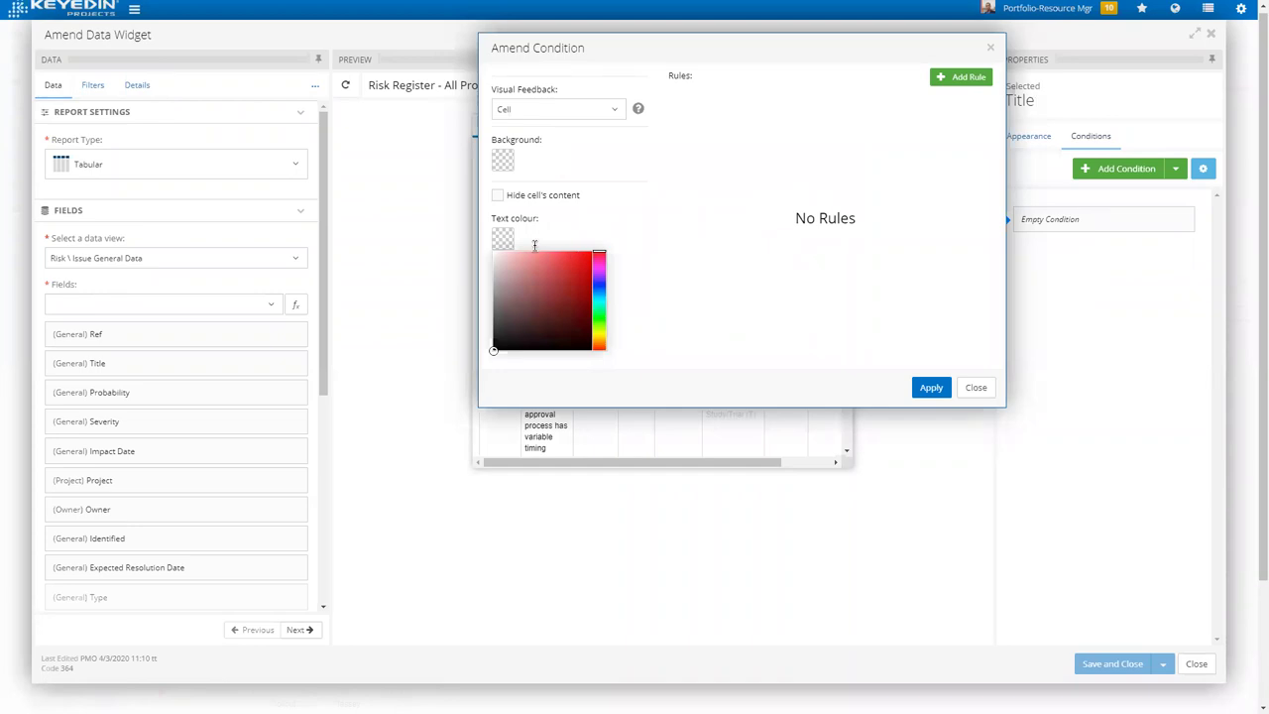
{"action": "double_click", "coordinate": [596, 256]}
{"action": "left_click", "coordinate": [503, 238]}
{"action": "left_click", "coordinate": [588, 256]}
{"action": "left_click_drag", "start_coordinate": [588, 256], "coordinate": [609, 248]}
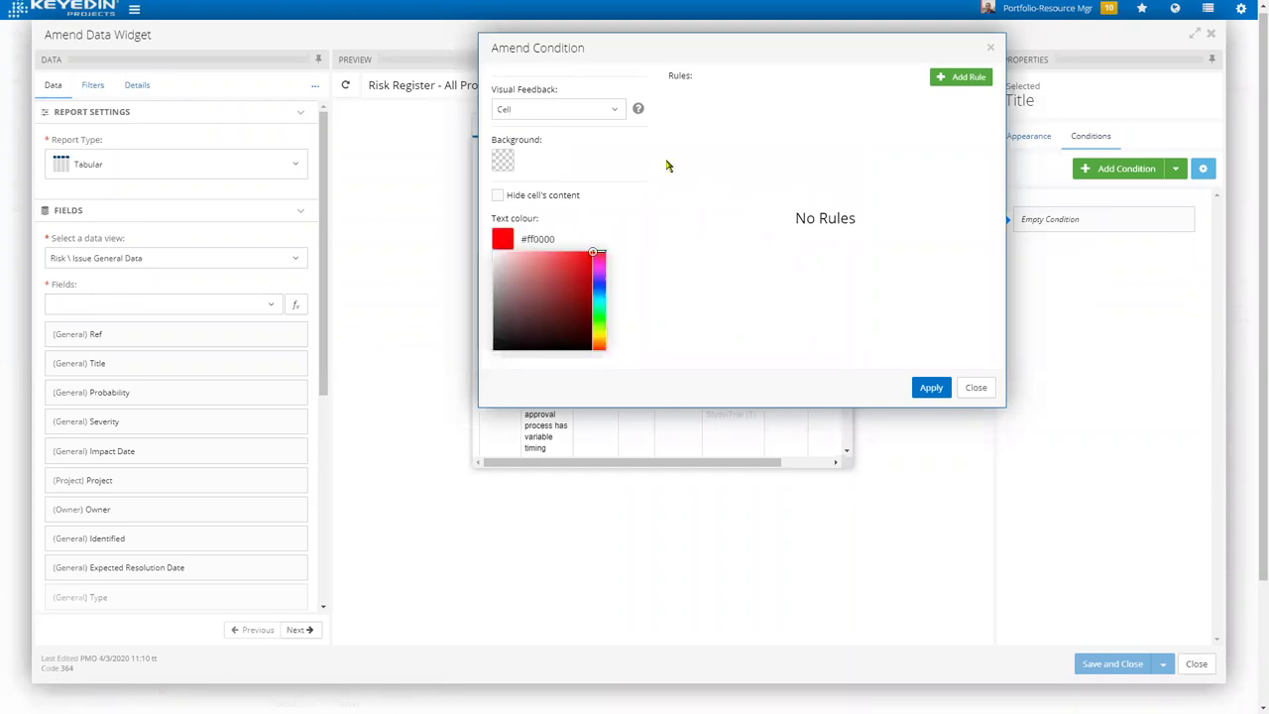
- Add a rule to the Title condition that uses Impact Date as its source
{"action": "left_click", "coordinate": [980, 80]}
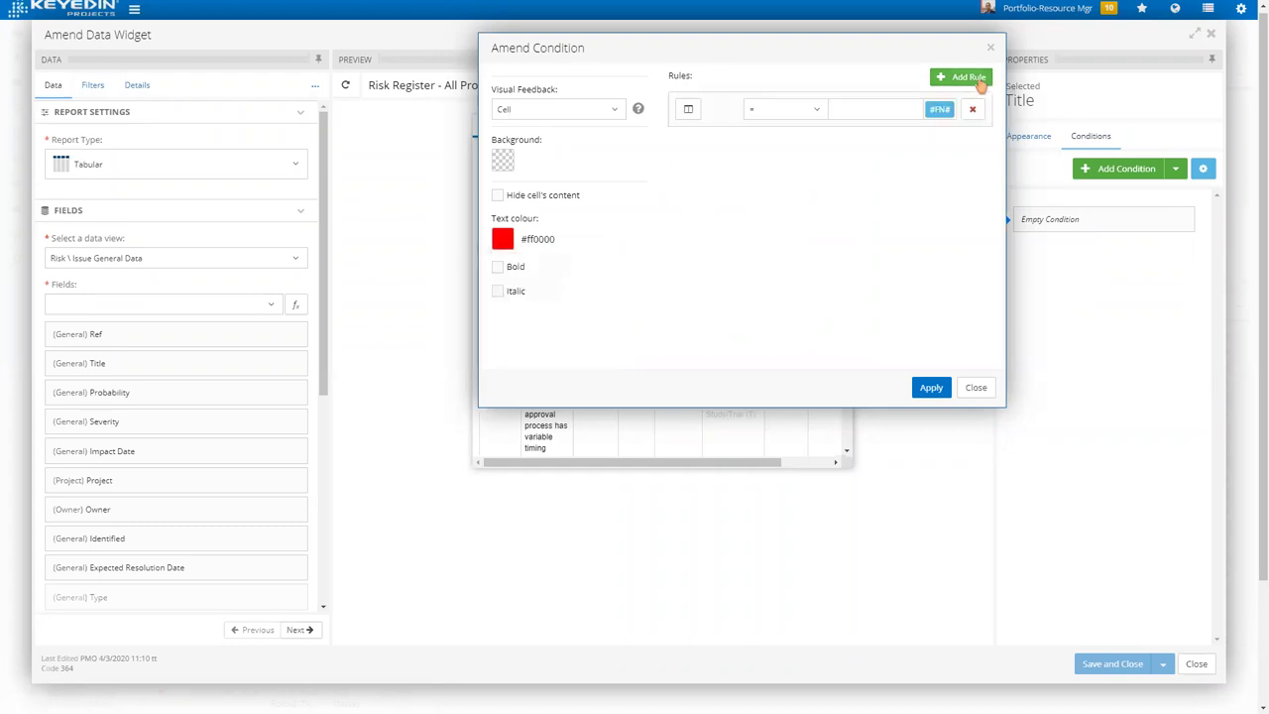
{"action": "left_click", "coordinate": [690, 110]}
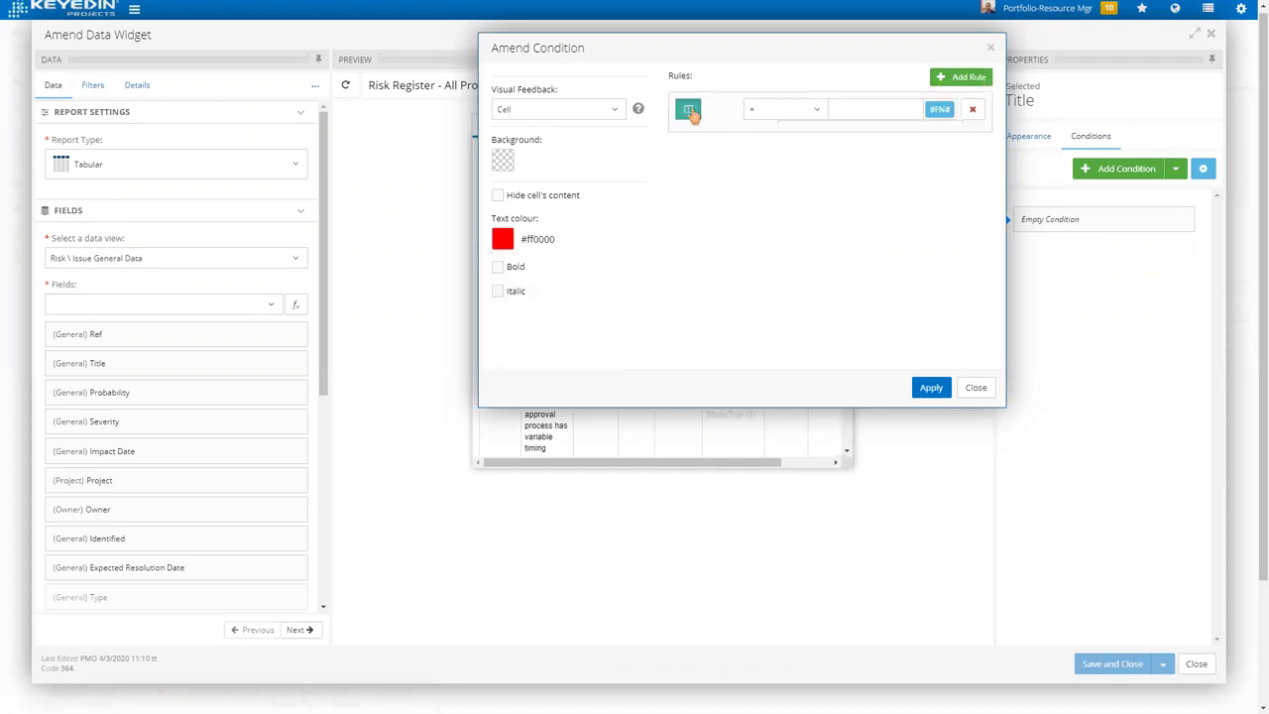
{"action": "left_click", "coordinate": [799, 141]}
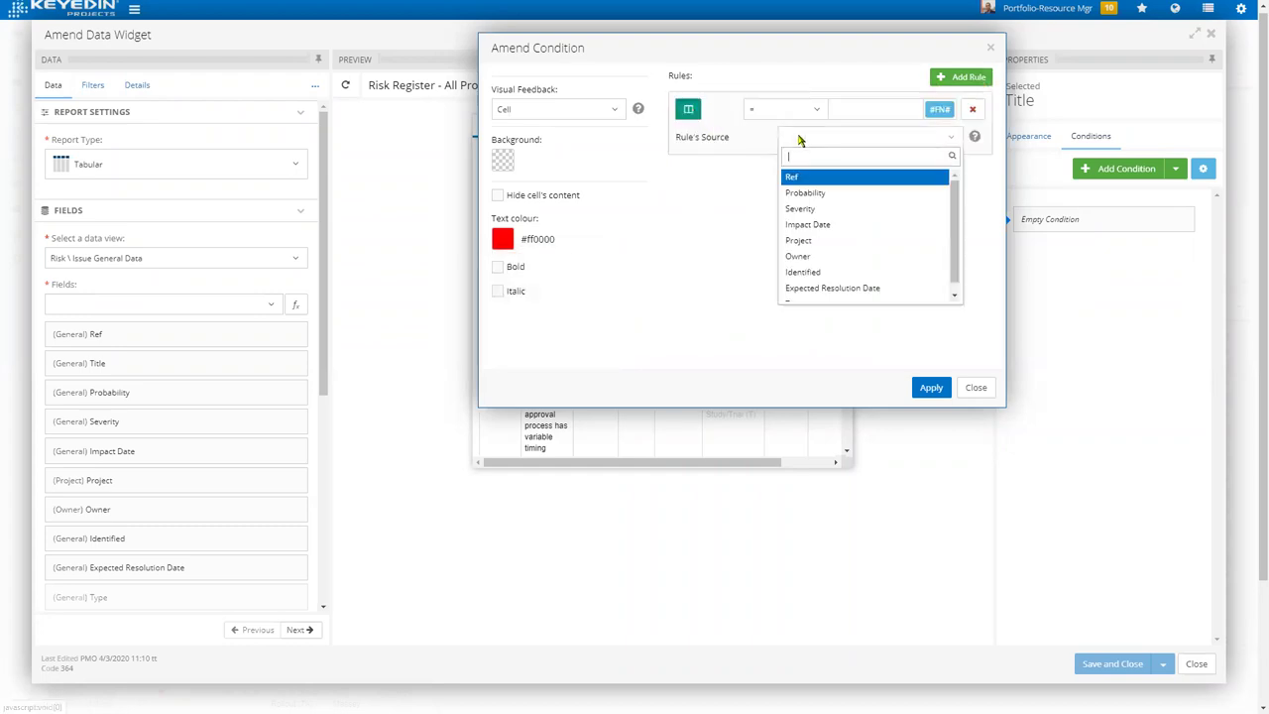
{"action": "left_click", "coordinate": [838, 225]}
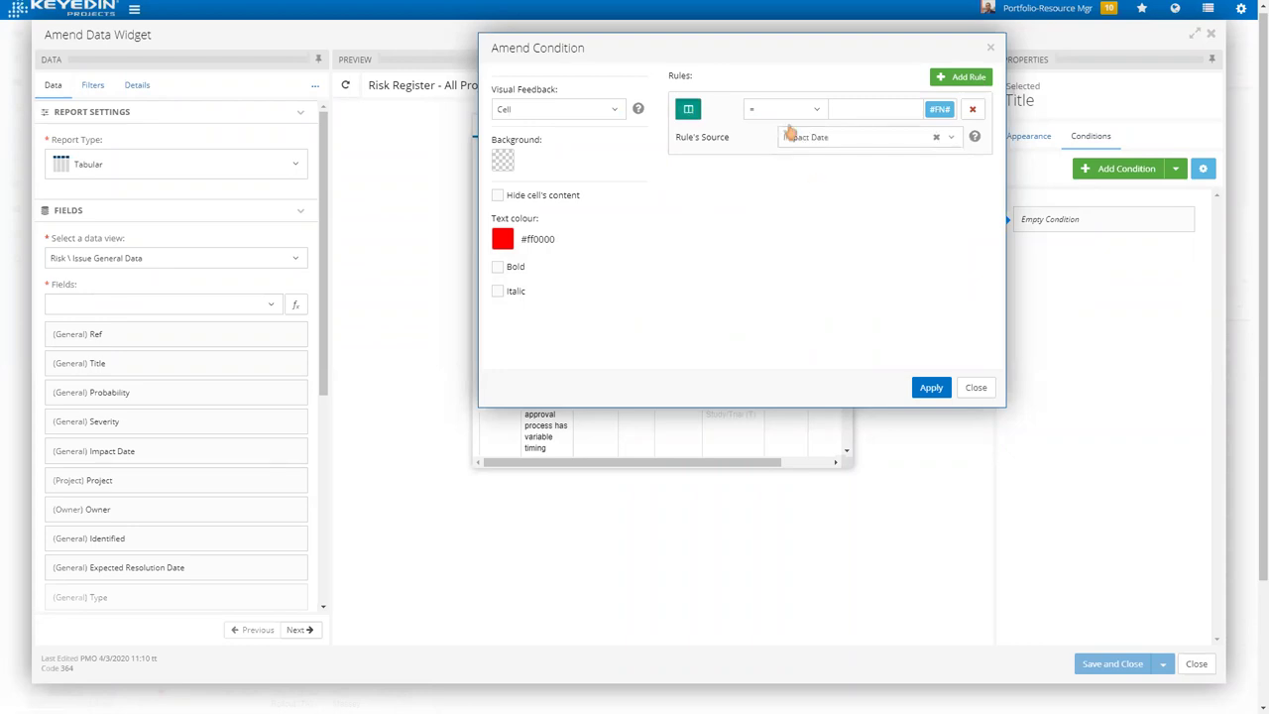
- Make the rule compare Impact Date as <= #TODAY+30# and apply the condition
{"action": "left_click", "coordinate": [789, 111]}
{"action": "left_click", "coordinate": [782, 206]}
{"action": "left_click", "coordinate": [939, 111]}
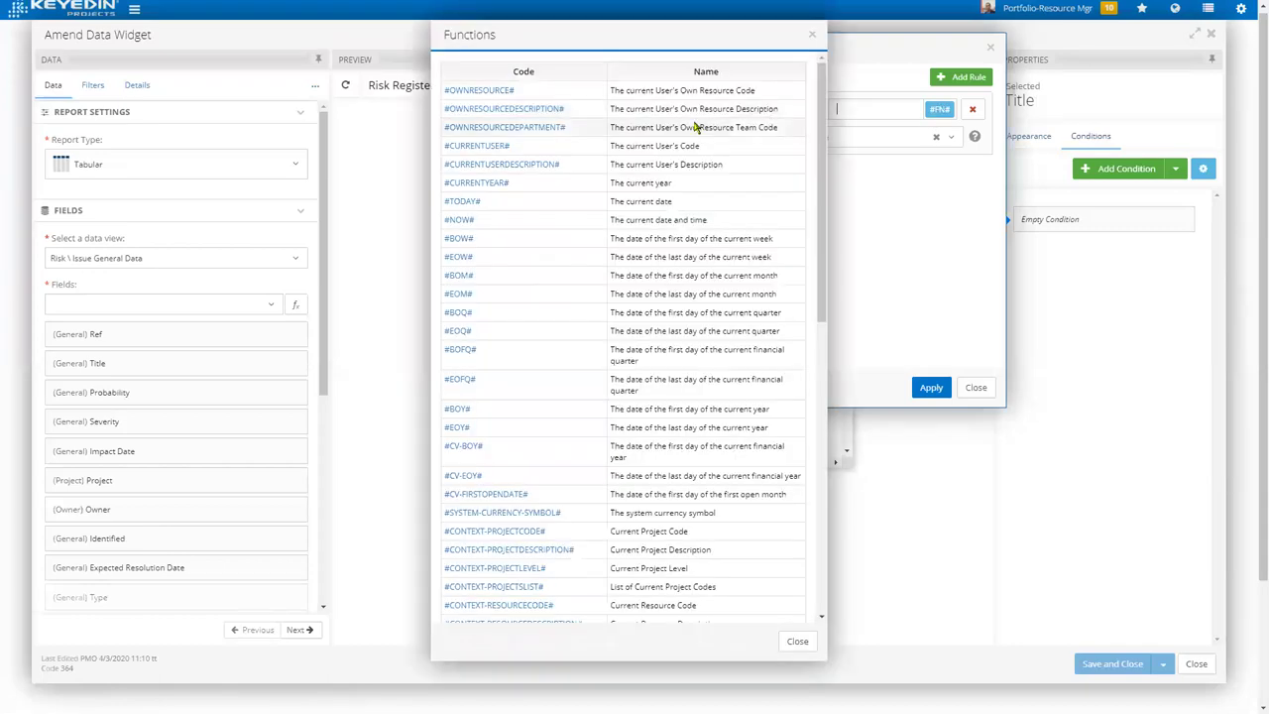
{"action": "left_click", "coordinate": [462, 202]}
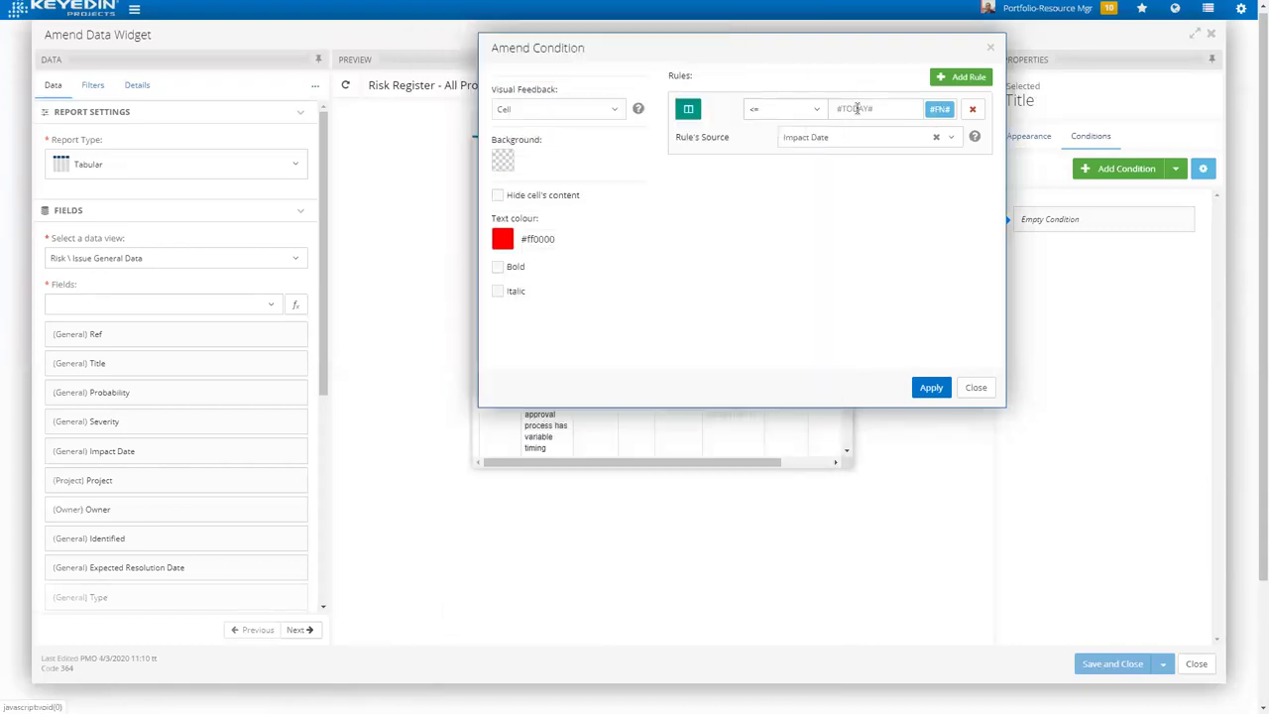
{"action": "type", "text": "+30"}
{"action": "left_click", "coordinate": [930, 389]}
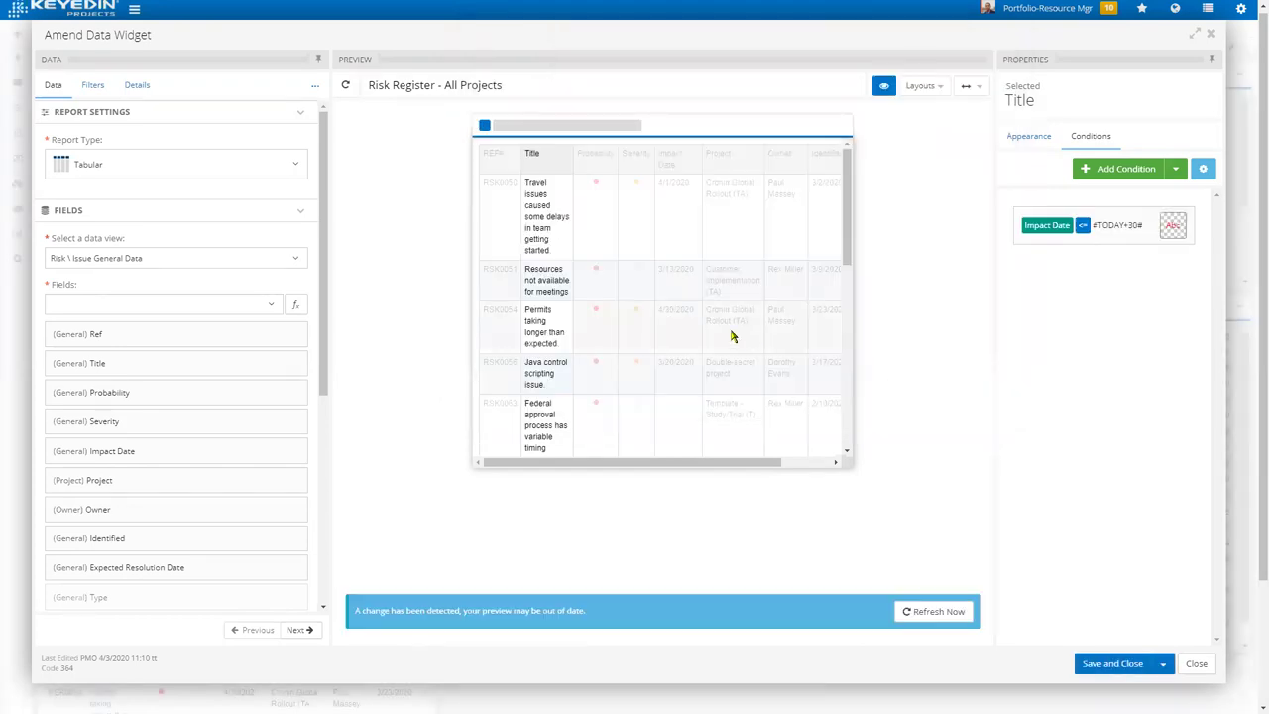
- Refresh the report preview, save the amended Risk Register widget and reload it on the APM dashboard
{"action": "left_click", "coordinate": [938, 612]}
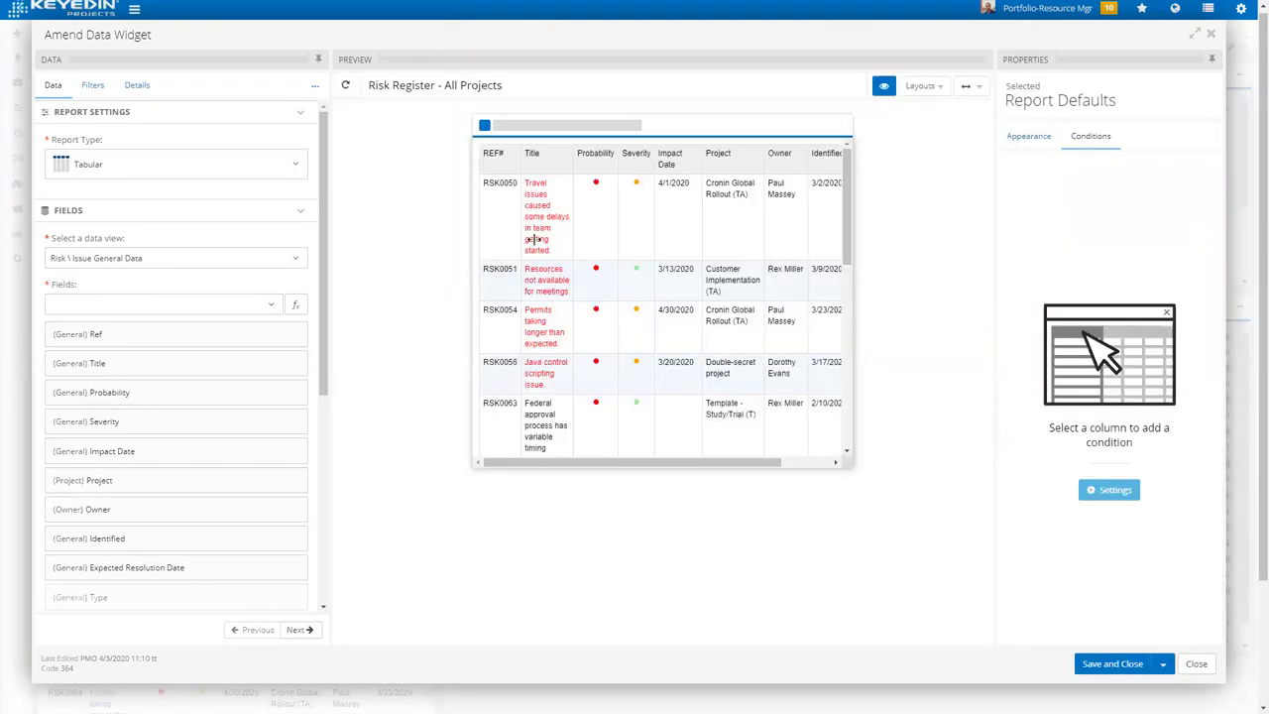
{"action": "left_click", "coordinate": [1116, 666]}
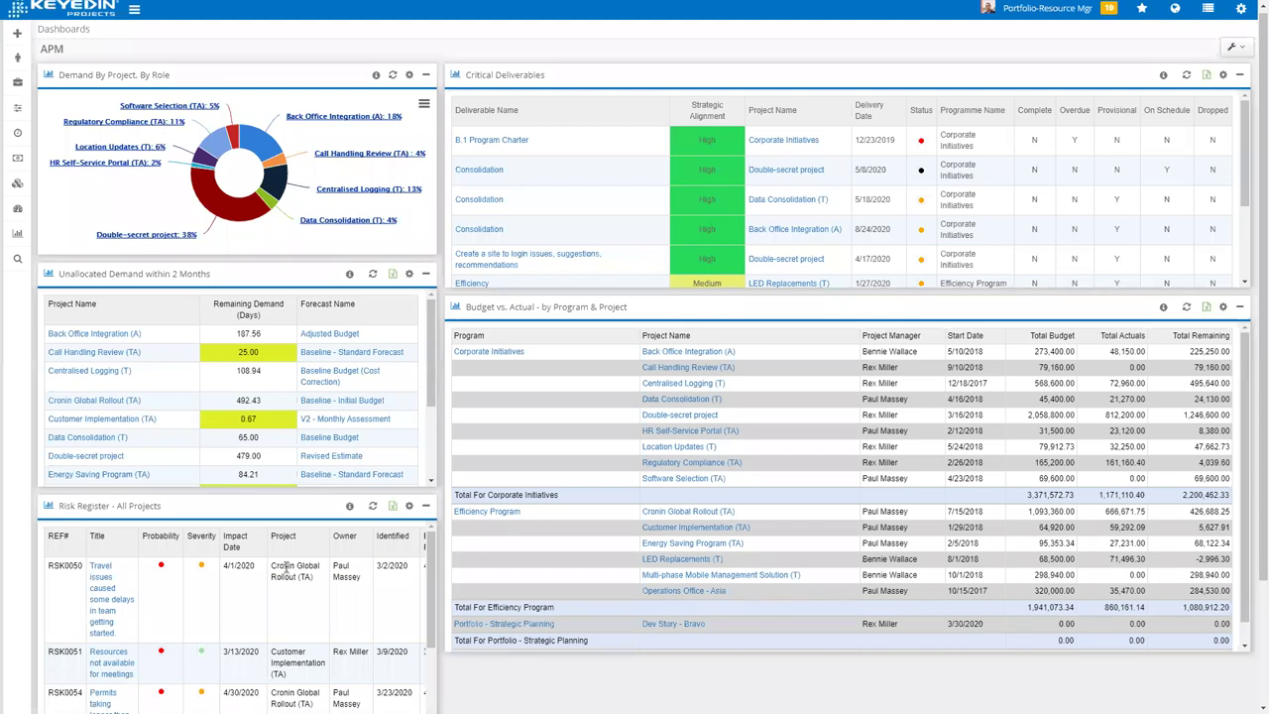
{"action": "scroll", "coordinate": [286, 568], "scroll_direction": "down", "scroll_amount": 2}
{"action": "left_click", "coordinate": [373, 505]}
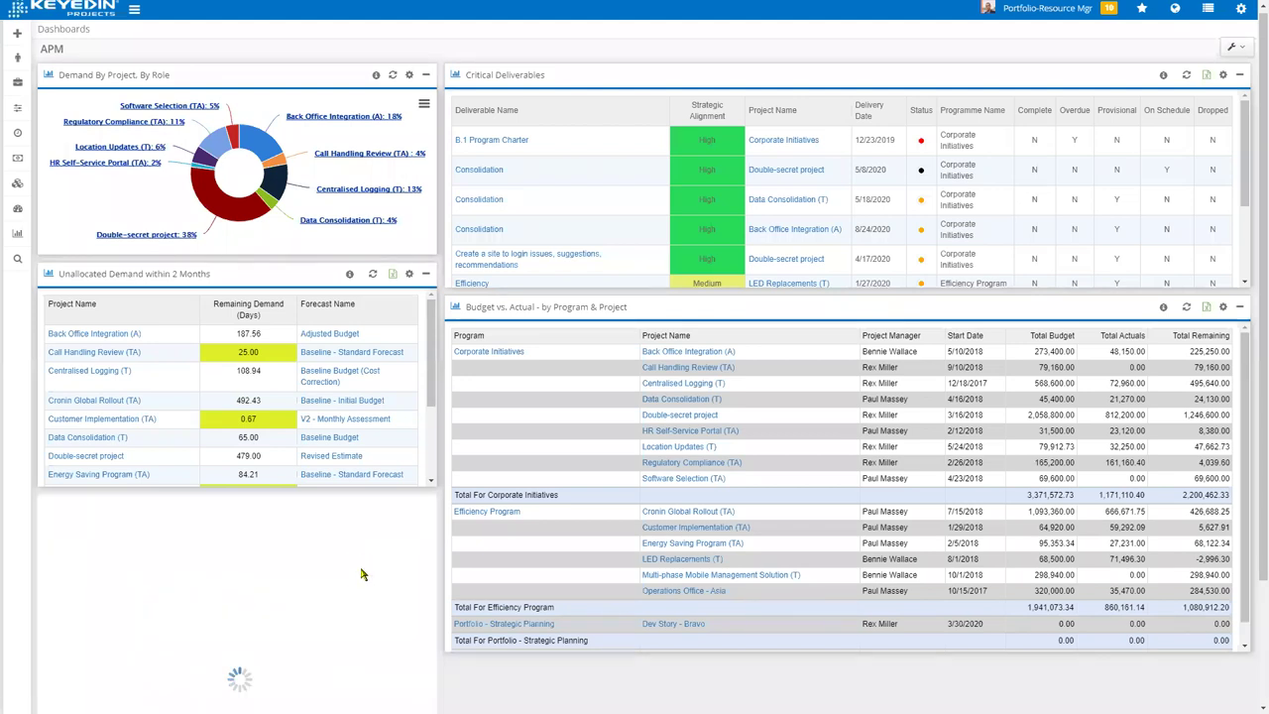
{"action": "scroll", "coordinate": [362, 575], "scroll_direction": "down", "scroll_amount": 3}
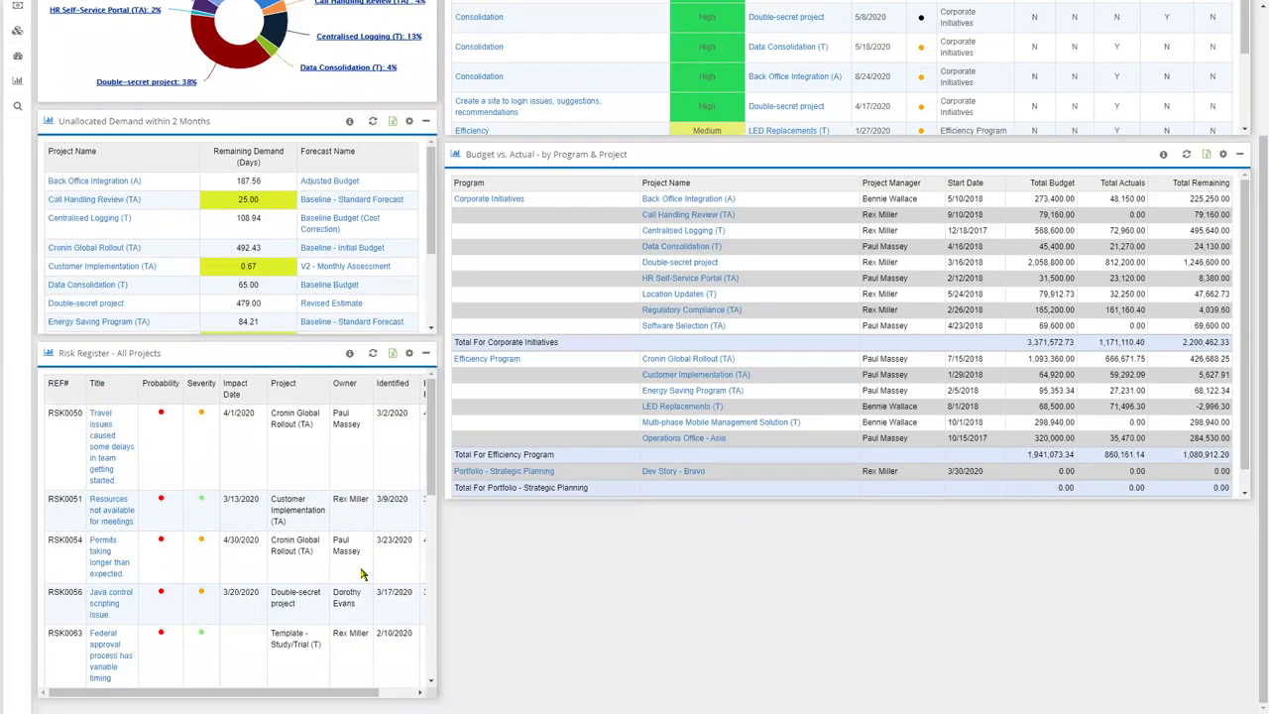
{"action": "scroll", "coordinate": [362, 575], "scroll_direction": "up", "scroll_amount": 1}
{"action": "scroll", "coordinate": [991, 637], "scroll_direction": "up", "scroll_amount": 2}
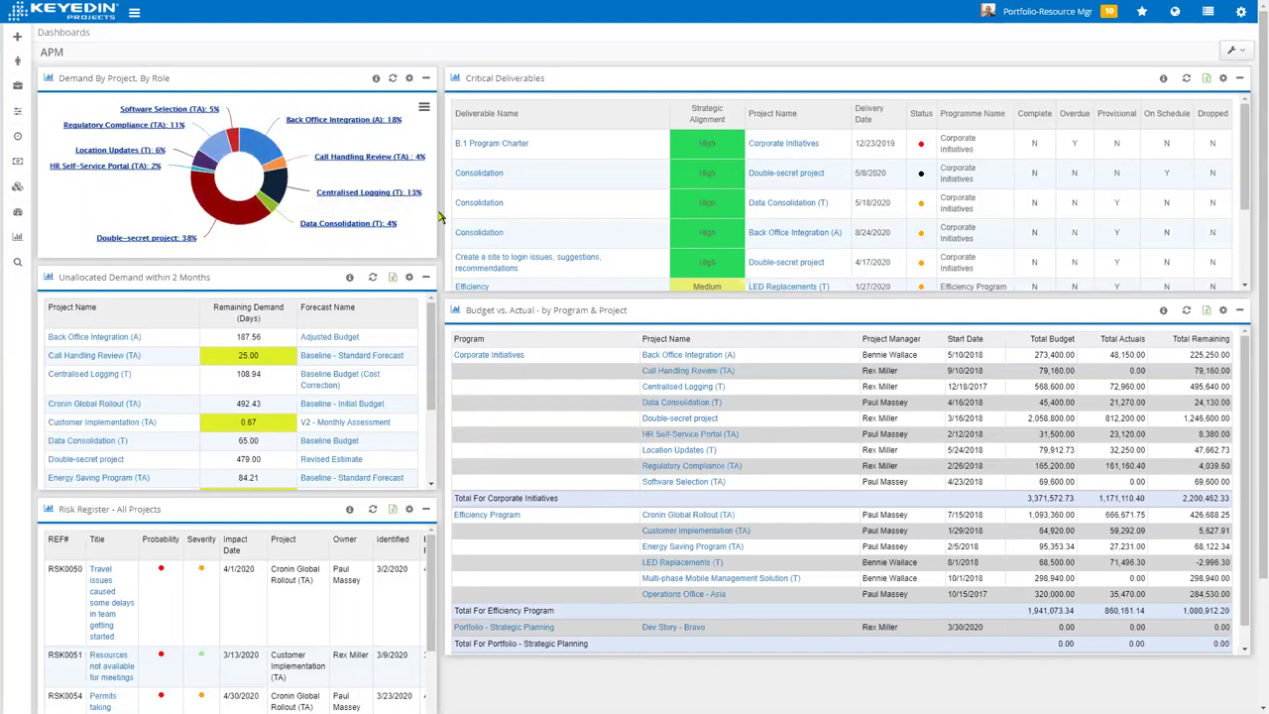
- Switch to the PowerPoint slide show and advance past the Dashboards & Reporting slide
{"action": "key", "text": "super+Tab"}
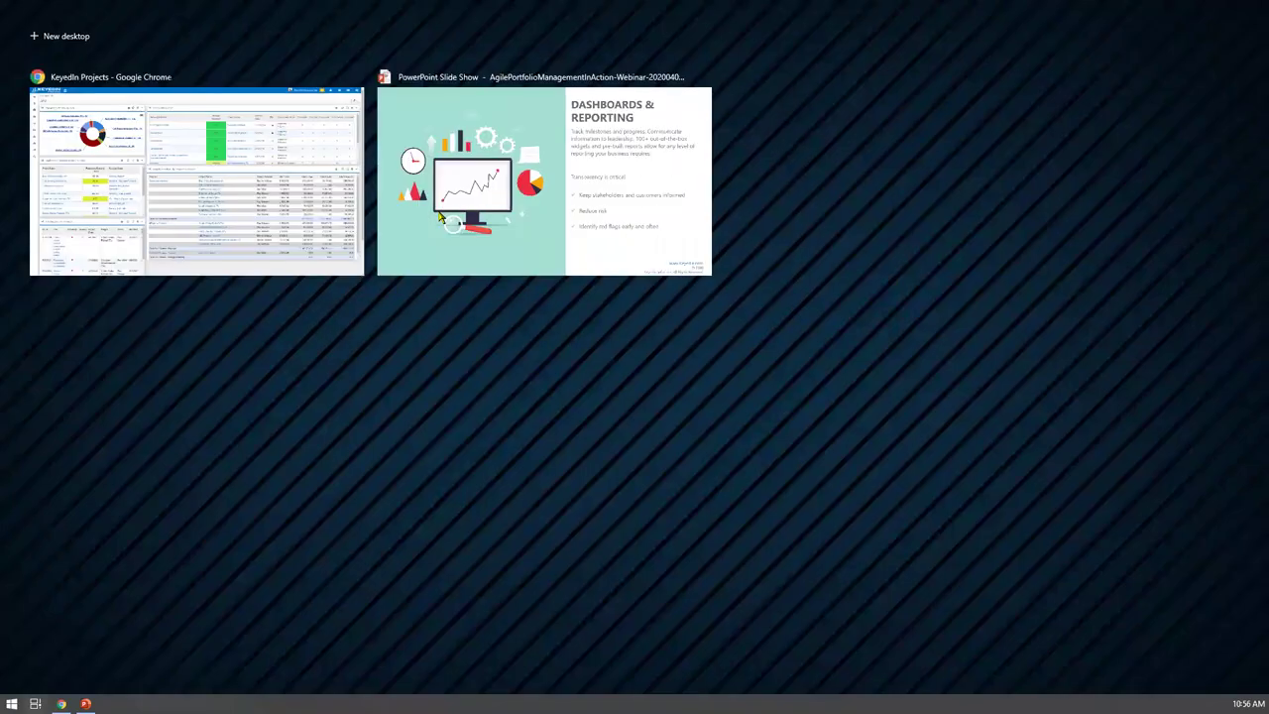
{"action": "key", "text": "Escape"}
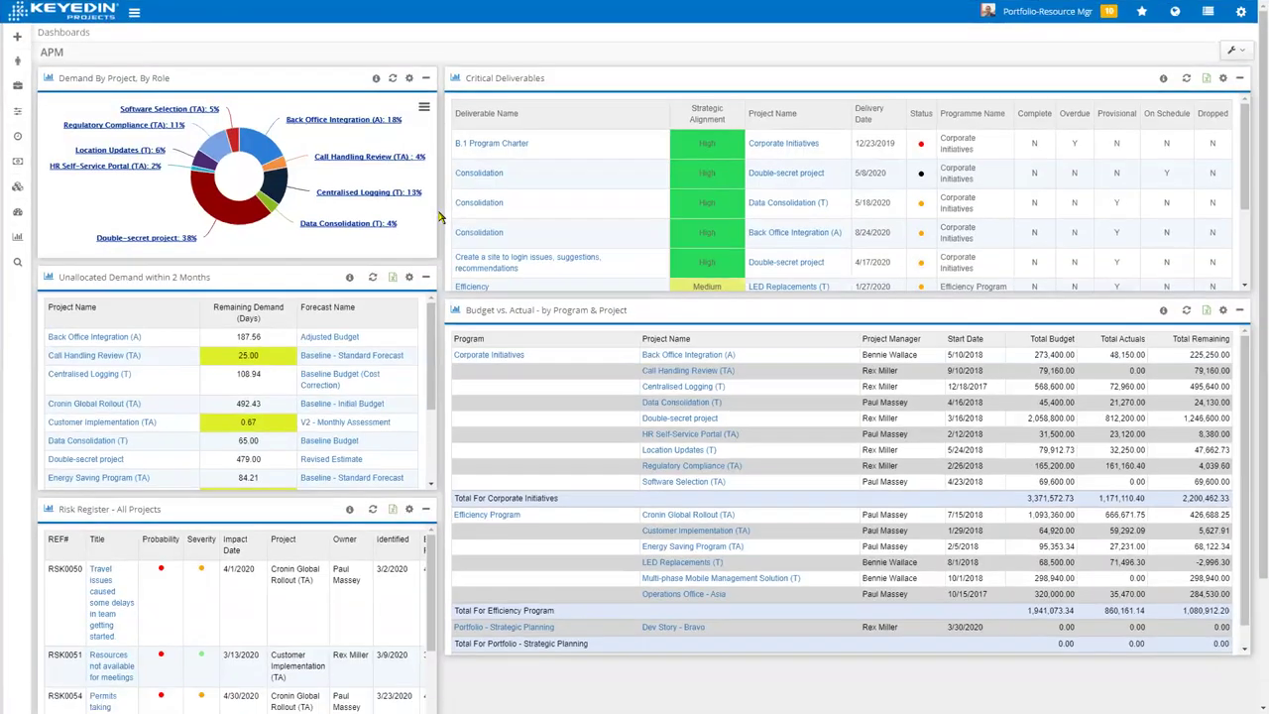
{"action": "key", "text": "super+Tab"}
{"action": "left_click", "coordinate": [568, 257]}
{"action": "key", "text": "super+Tab"}
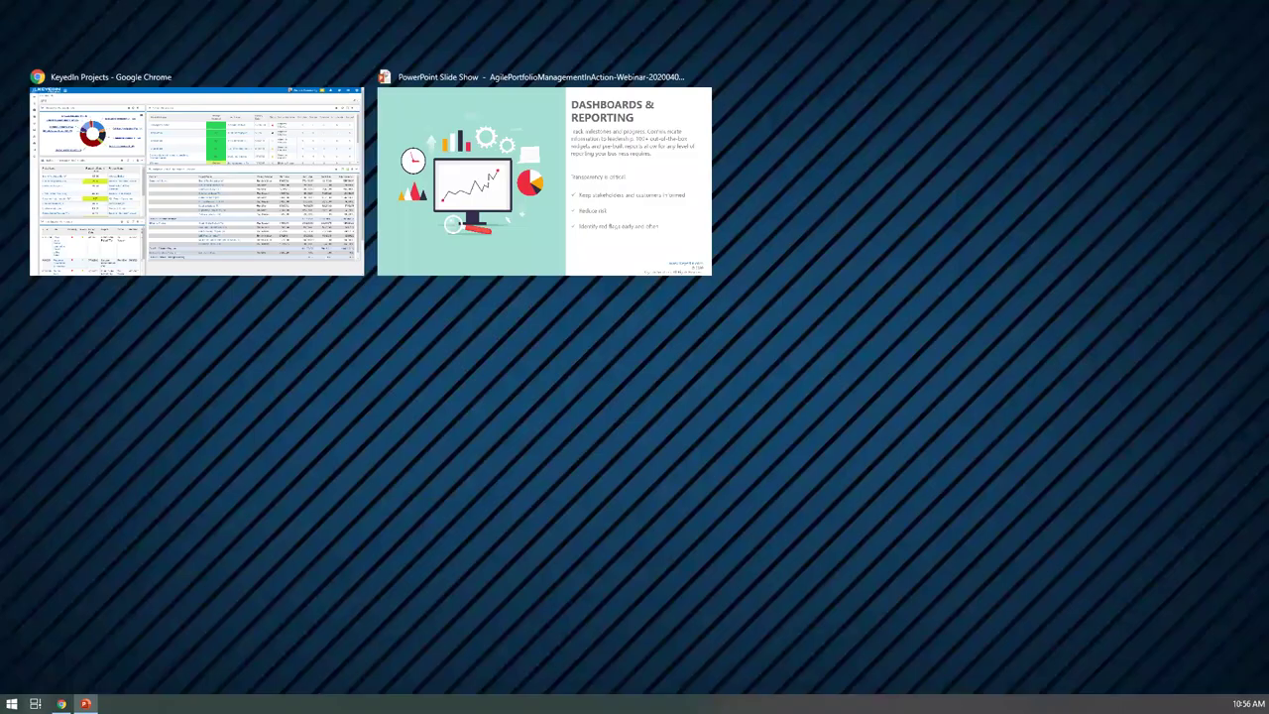
{"action": "left_click", "coordinate": [595, 253]}
{"action": "key", "text": "Right"}
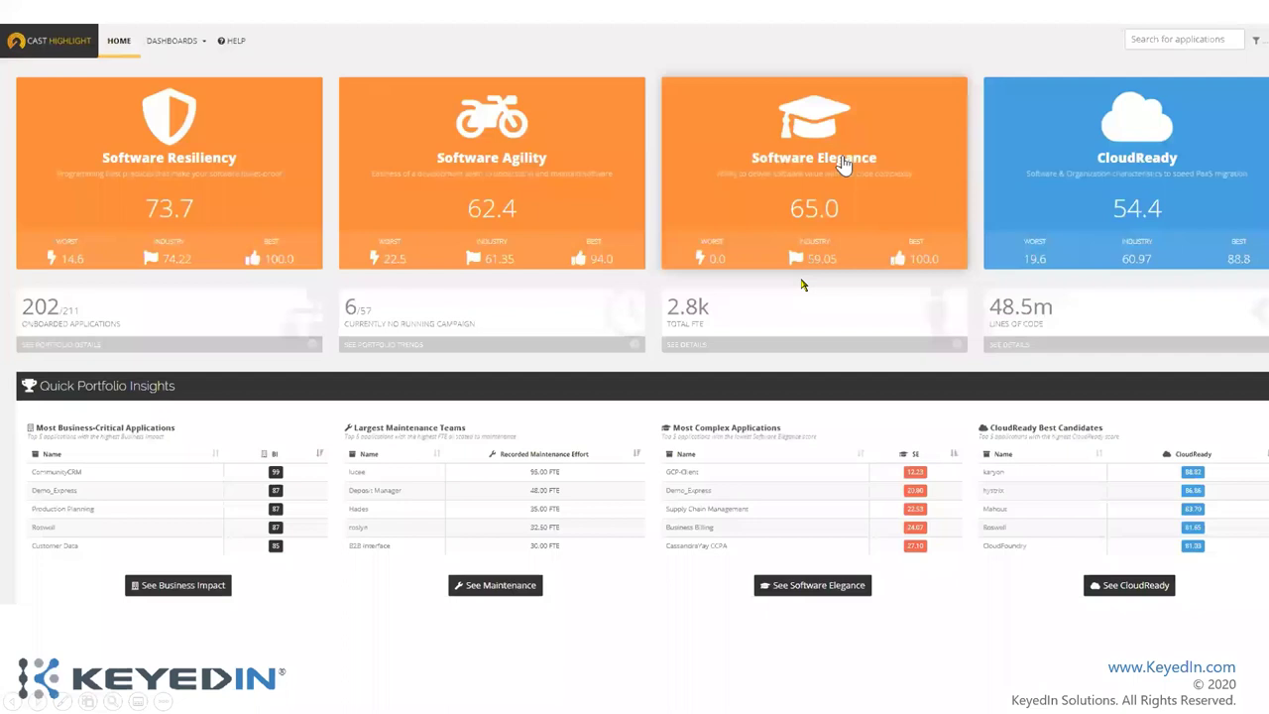